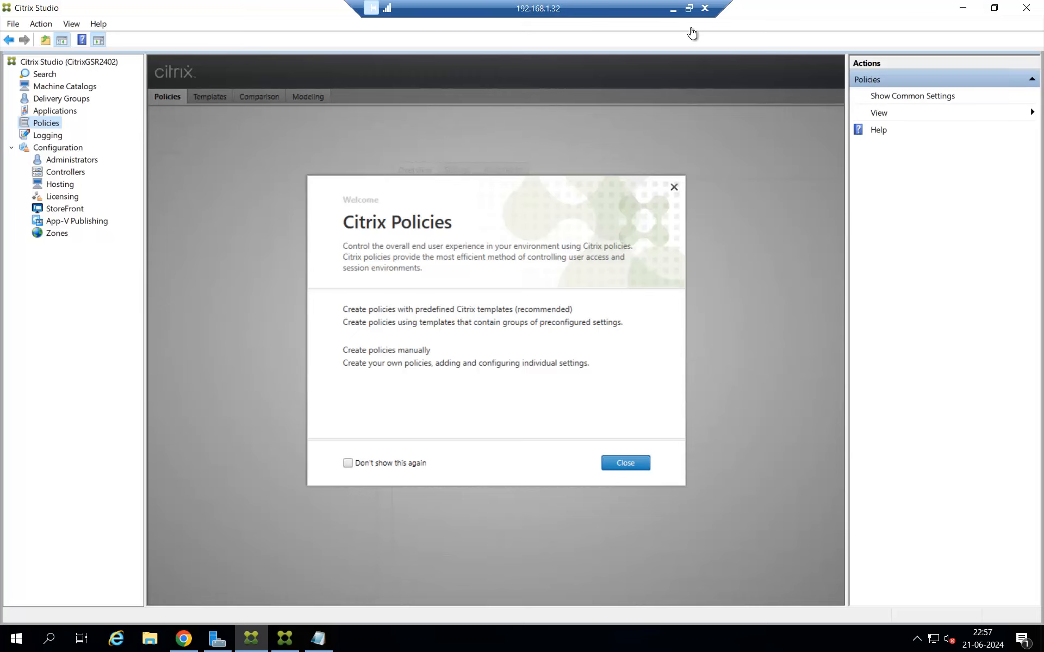
# Switch to the 192.168.1.31 remote session and minimize its Desktop Viewer and browser windows to reach the desktop.
pyautogui.click(673, 12)
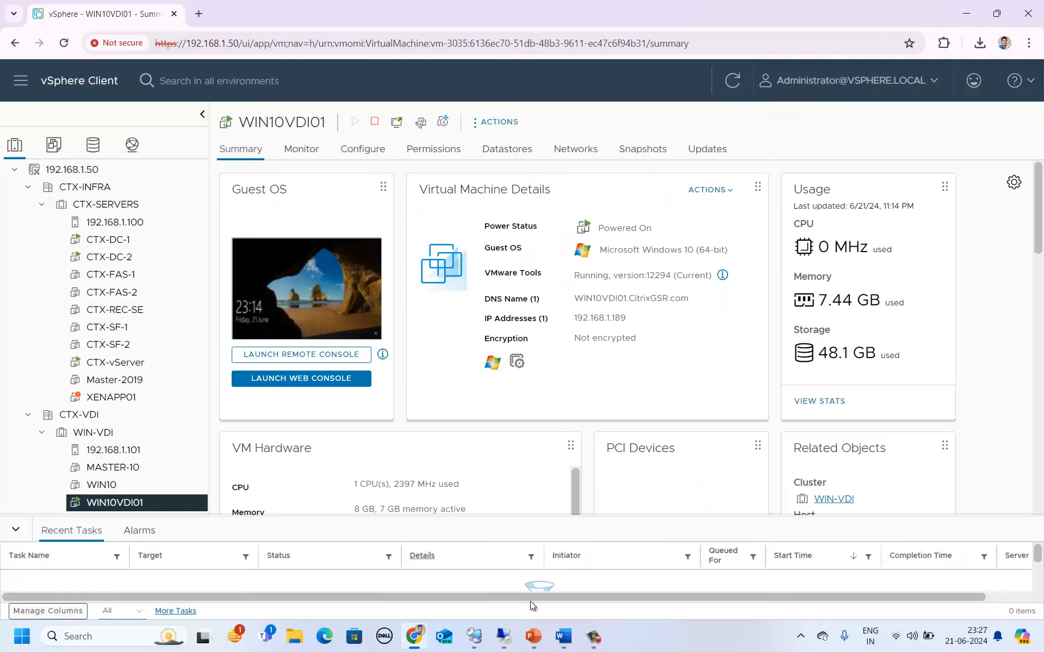
pyautogui.moveTo(504, 636)
pyautogui.click(445, 572)
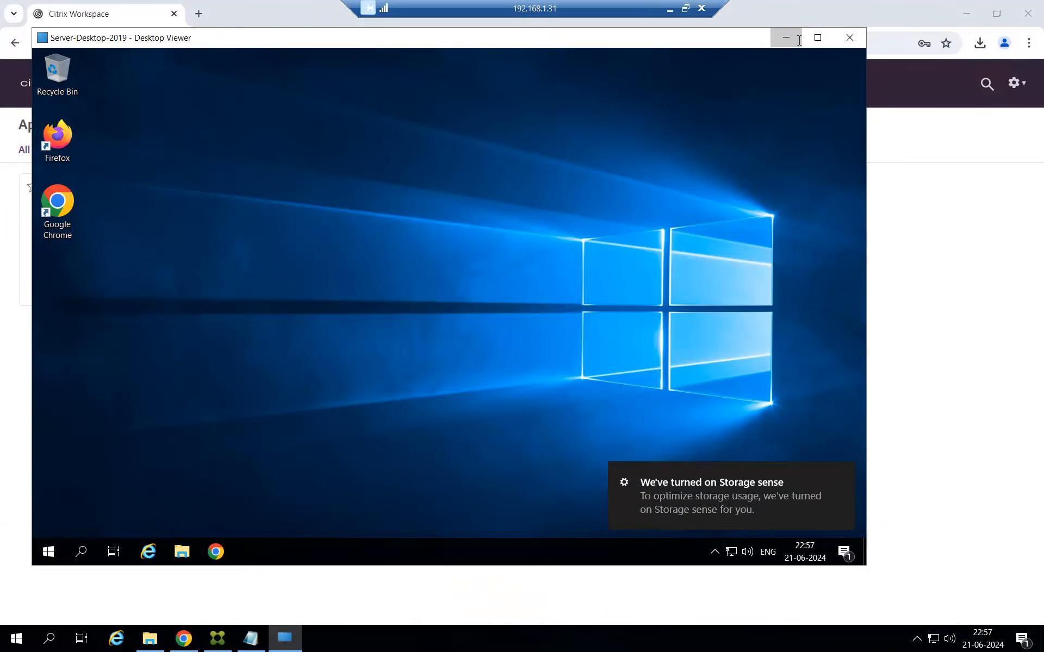
pyautogui.click(786, 38)
pyautogui.click(966, 13)
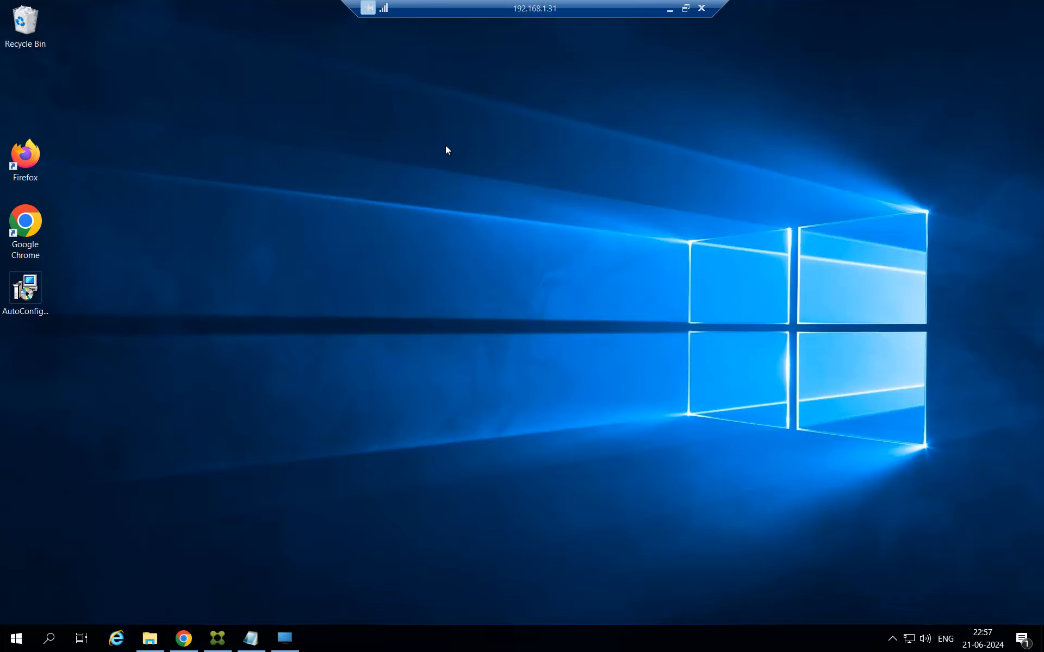
# Install Citrix Automated Configuration x64 from the AutoConfig_PowerShell_x64 package, accepting the license agreement and finishing the setup wizard.
pyautogui.doubleClick(30, 297)
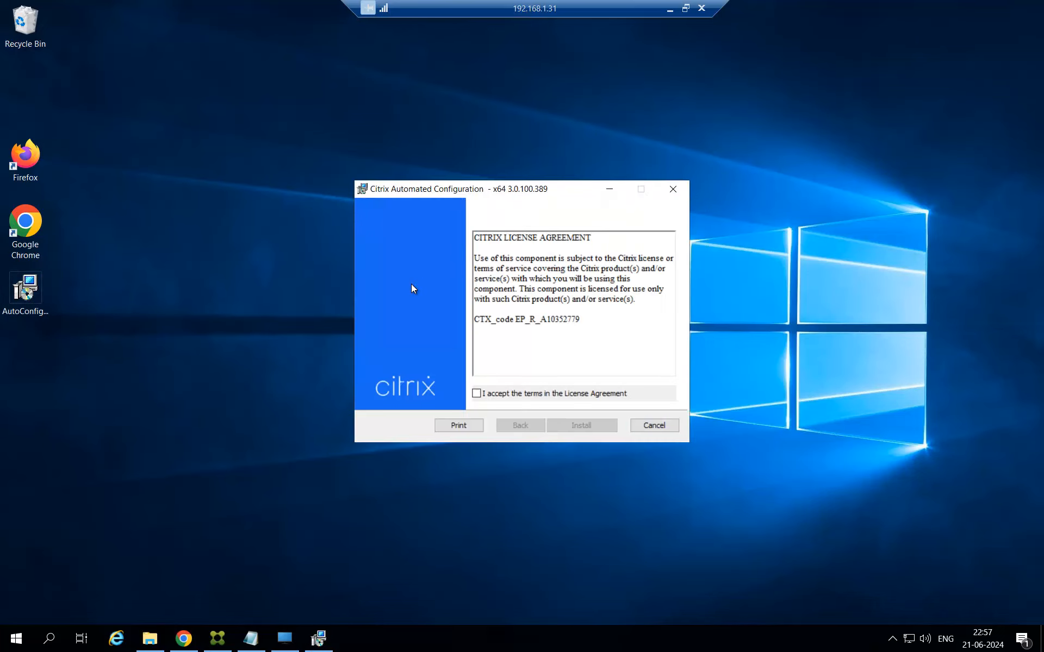
pyautogui.click(546, 395)
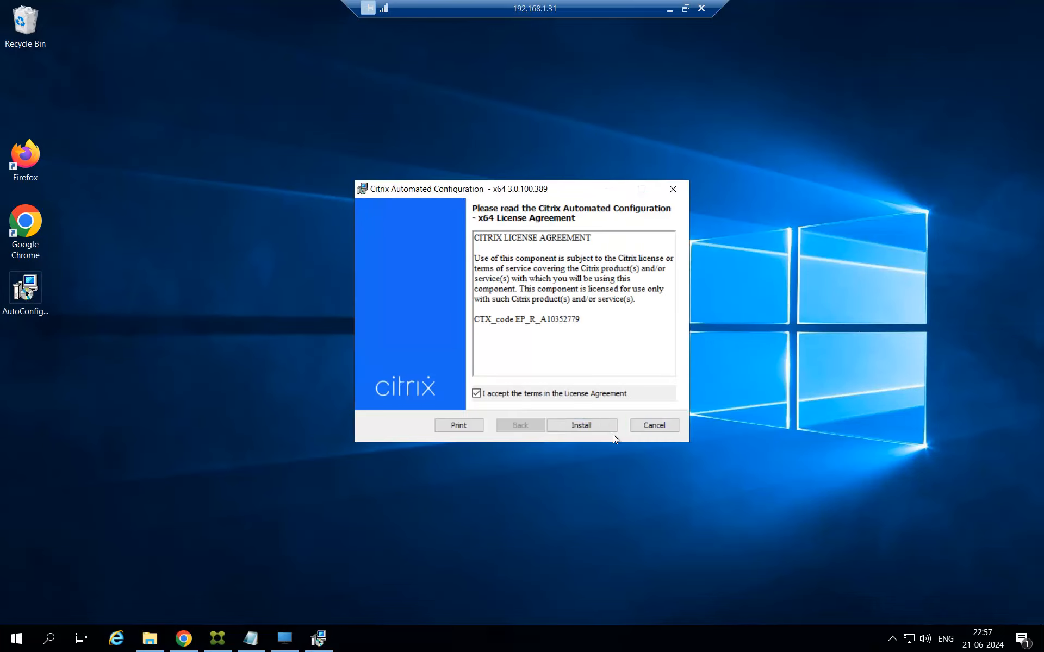
pyautogui.click(594, 425)
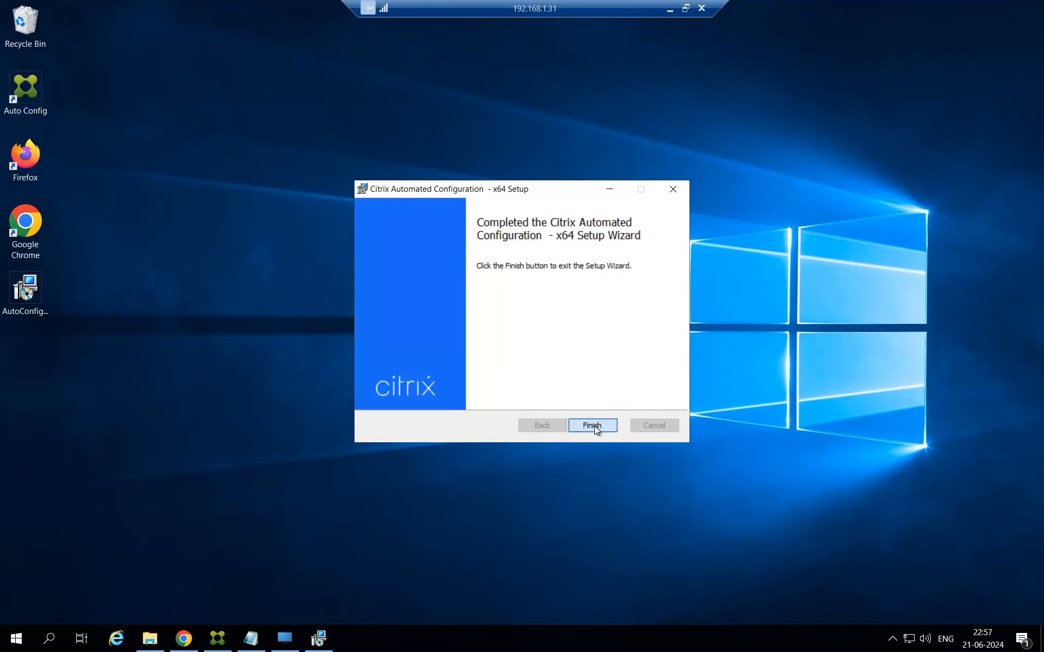
pyautogui.click(595, 426)
pyautogui.click(297, 230)
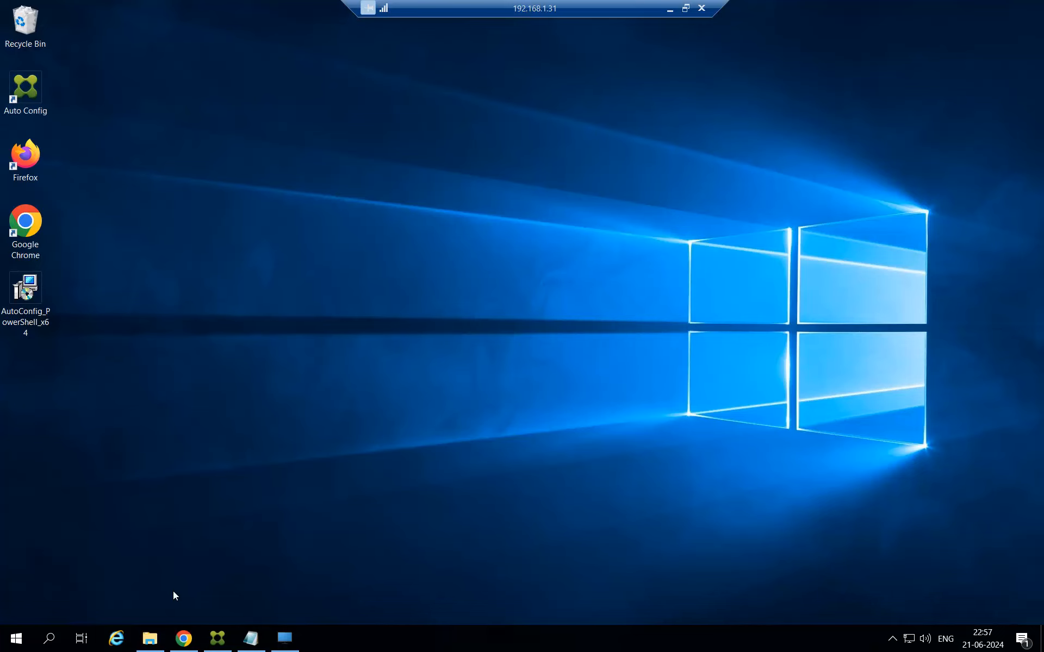
# Browse to the AutoConfig folder inside Documents\Citrix, and minimize the file window.
pyautogui.click(150, 638)
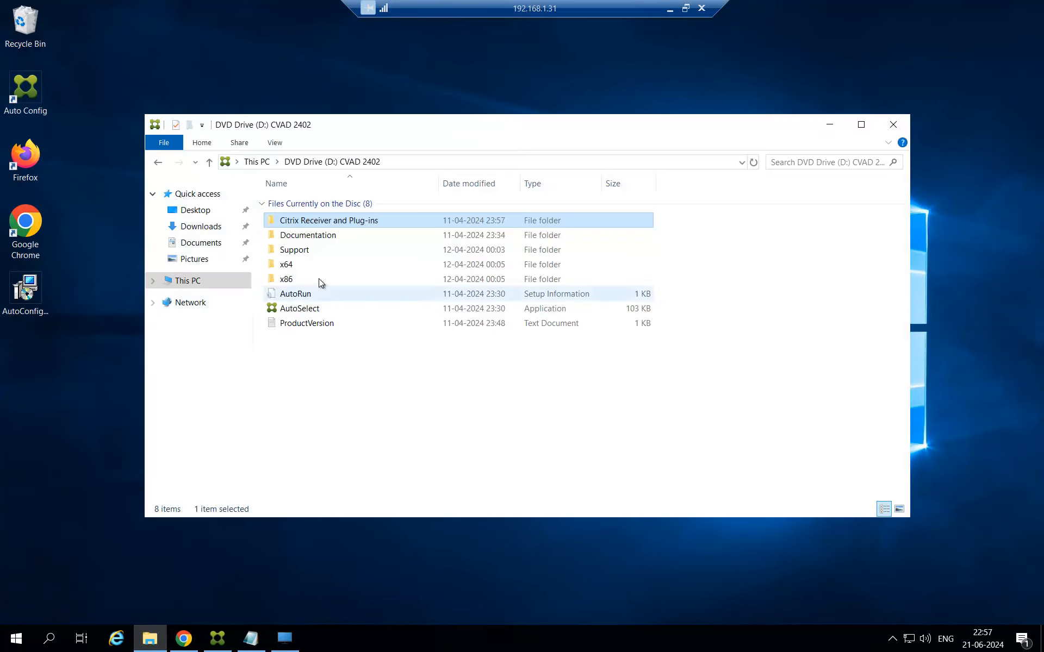
pyautogui.click(198, 244)
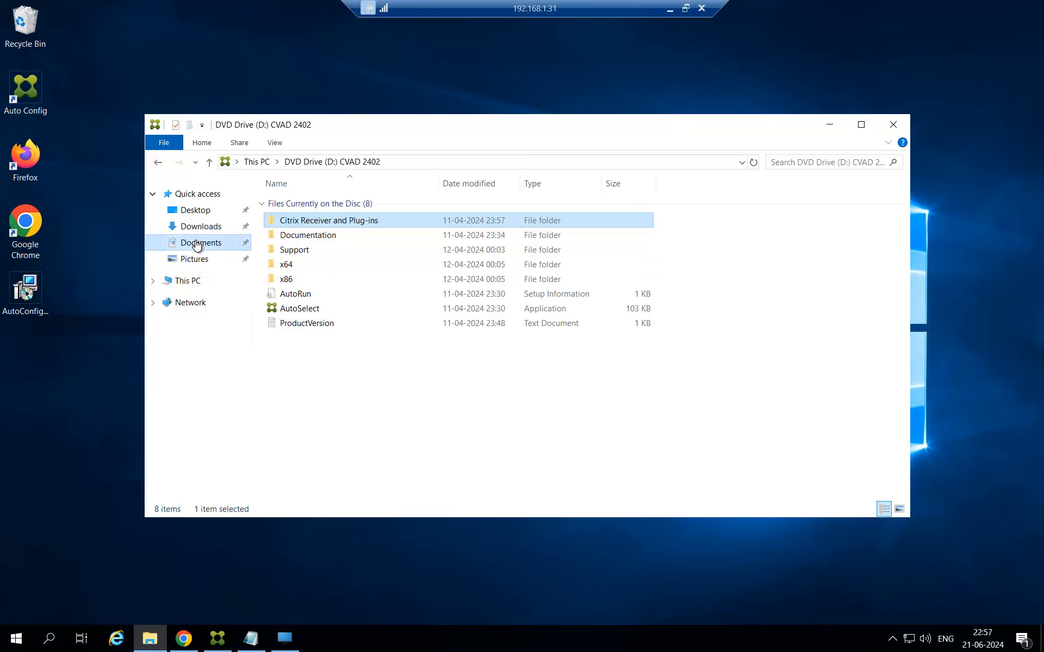
pyautogui.click(171, 199)
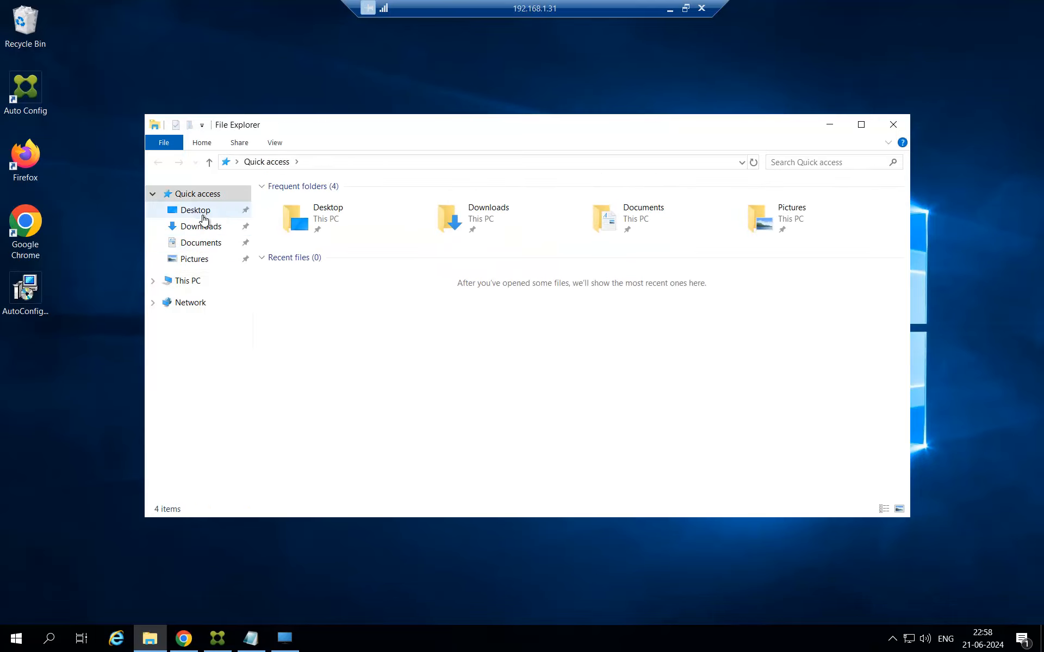
pyautogui.click(198, 243)
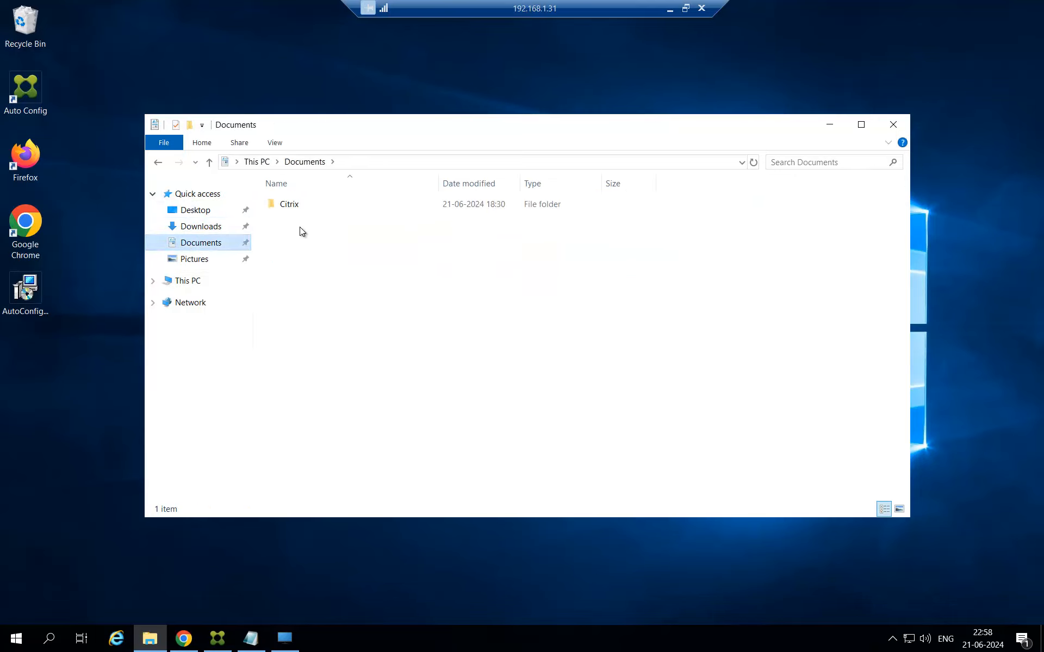
pyautogui.doubleClick(293, 207)
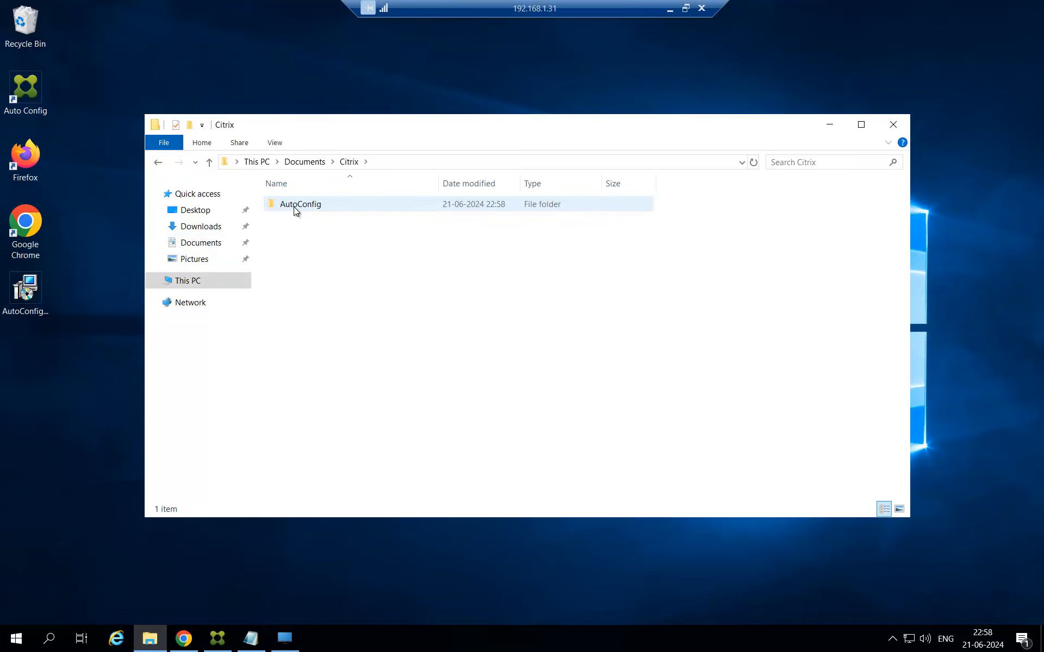
pyautogui.doubleClick(295, 207)
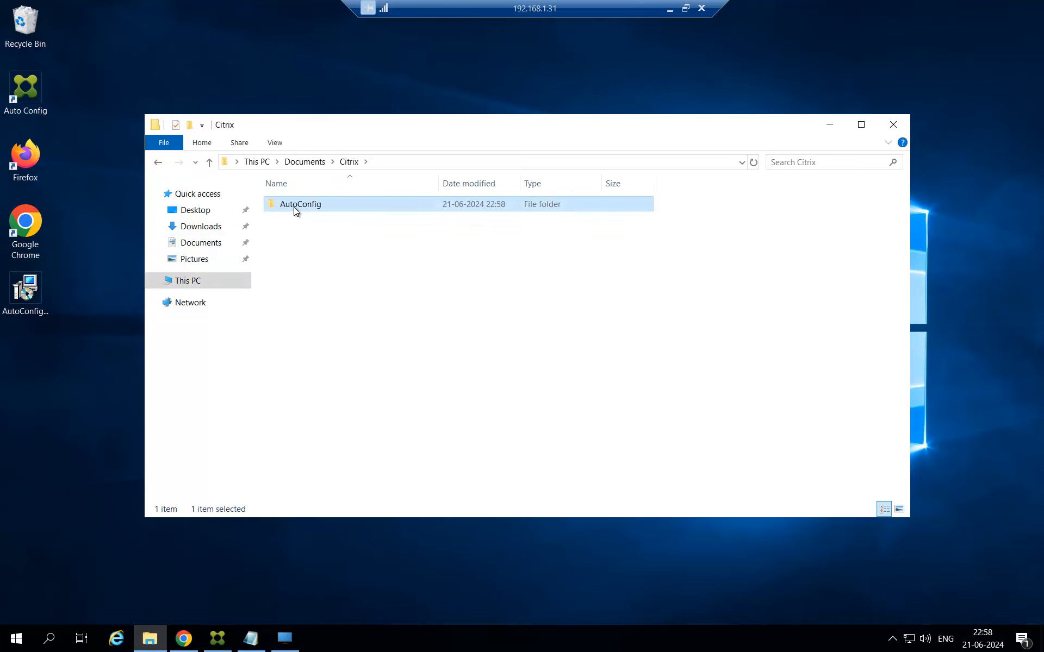
pyautogui.click(833, 127)
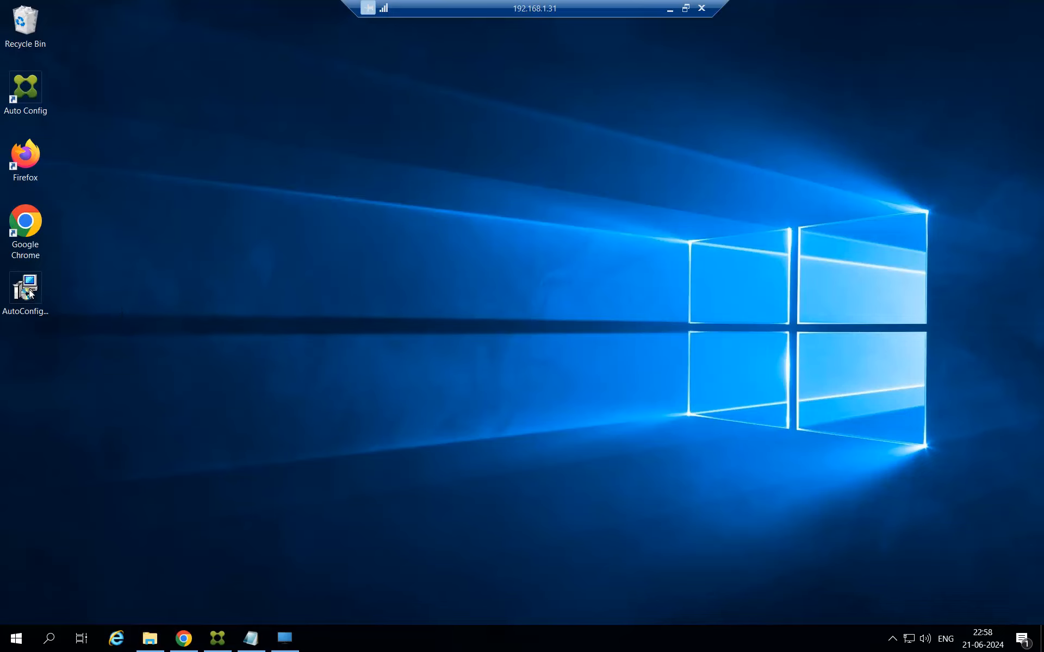
# Close the non-elevated Auto Config console and relaunch the Auto Config shortcut as administrator.
pyautogui.moveTo(30, 286); pyautogui.dragTo(38, 89)
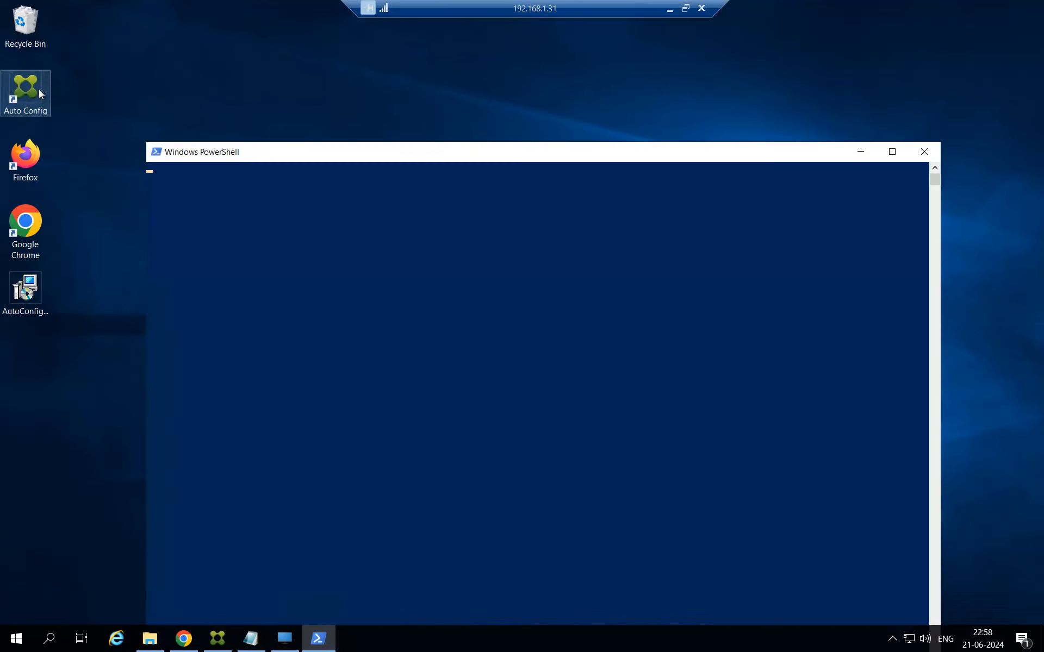
pyautogui.click(924, 152)
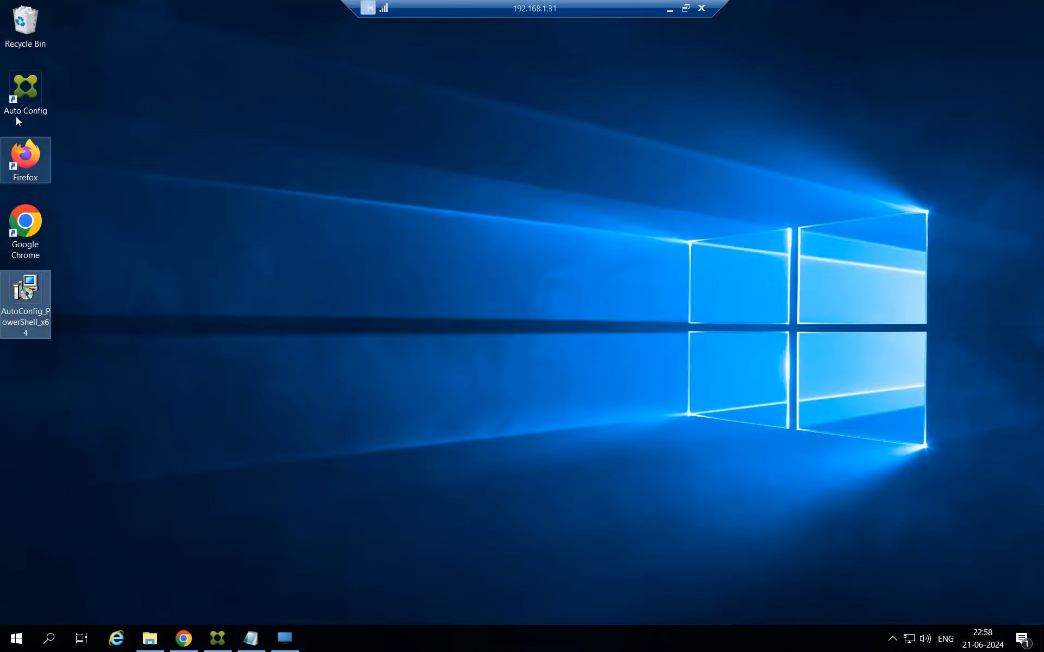
pyautogui.rightClick(33, 84)
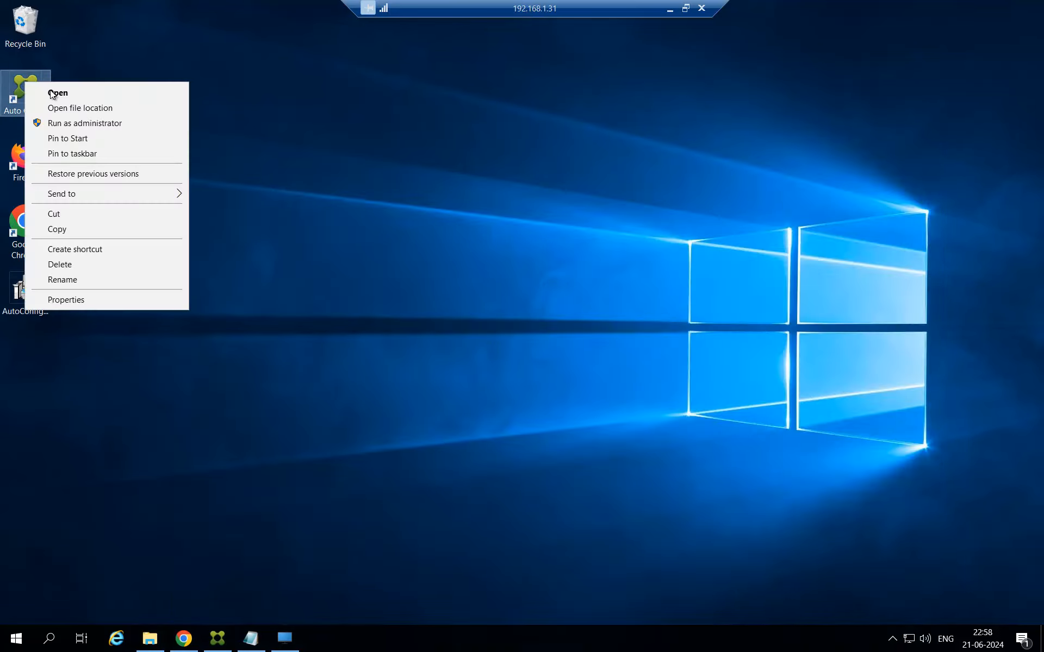
pyautogui.click(68, 123)
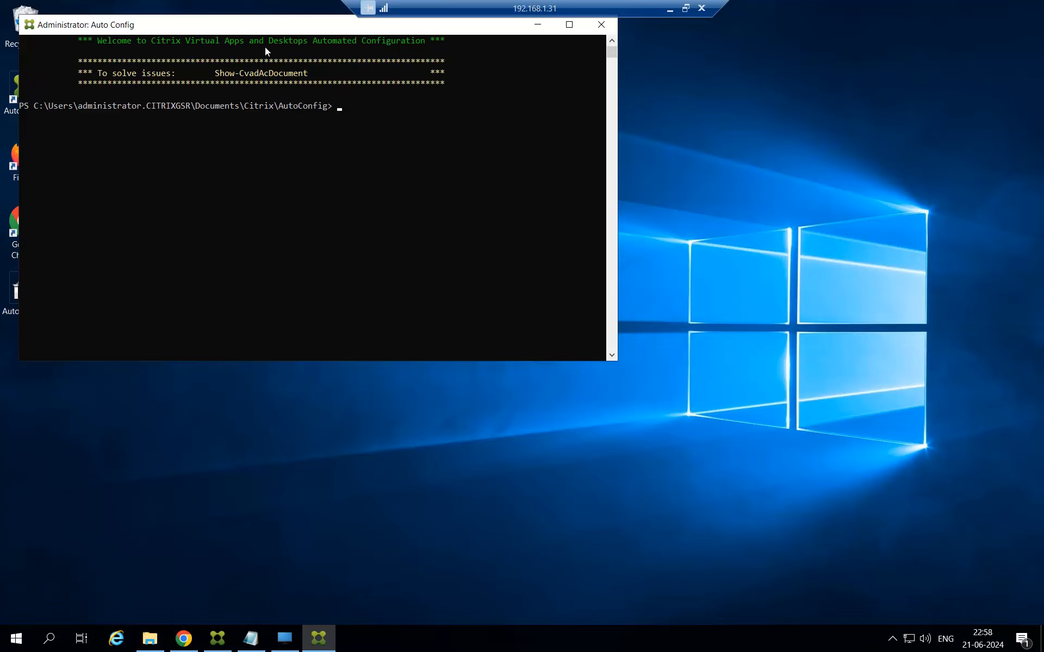
# Run the Export-CvadAcToFile -All command from the Notepad note in the Auto Config console, and maximize the console.
pyautogui.moveTo(255, 25); pyautogui.dragTo(400, 95)
pyautogui.click(251, 639)
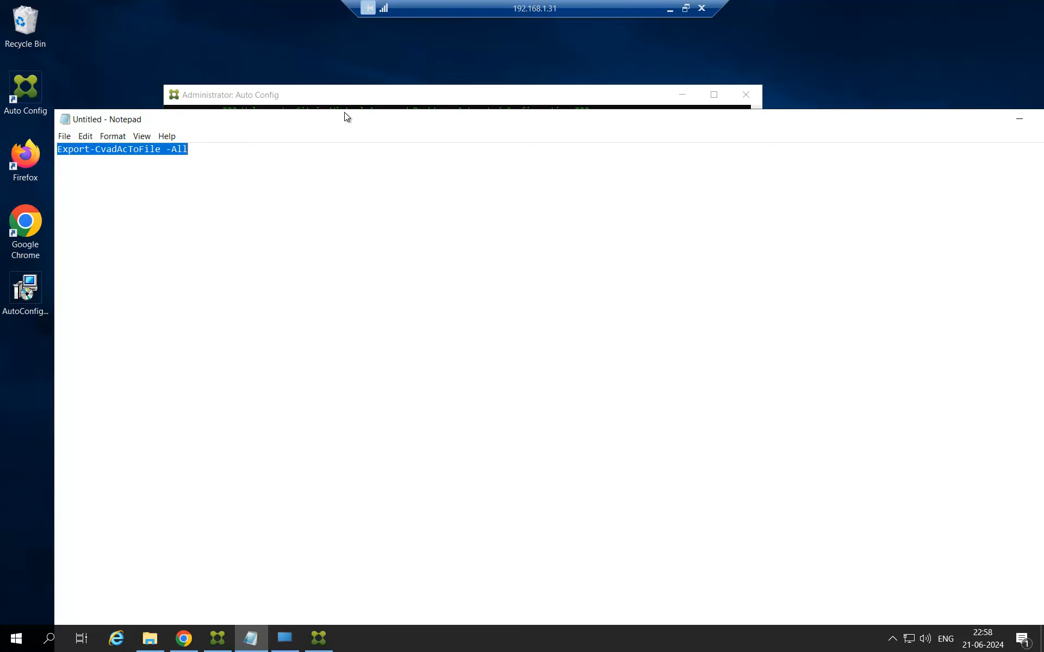
pyautogui.click(336, 97)
pyautogui.rightClick(517, 185)
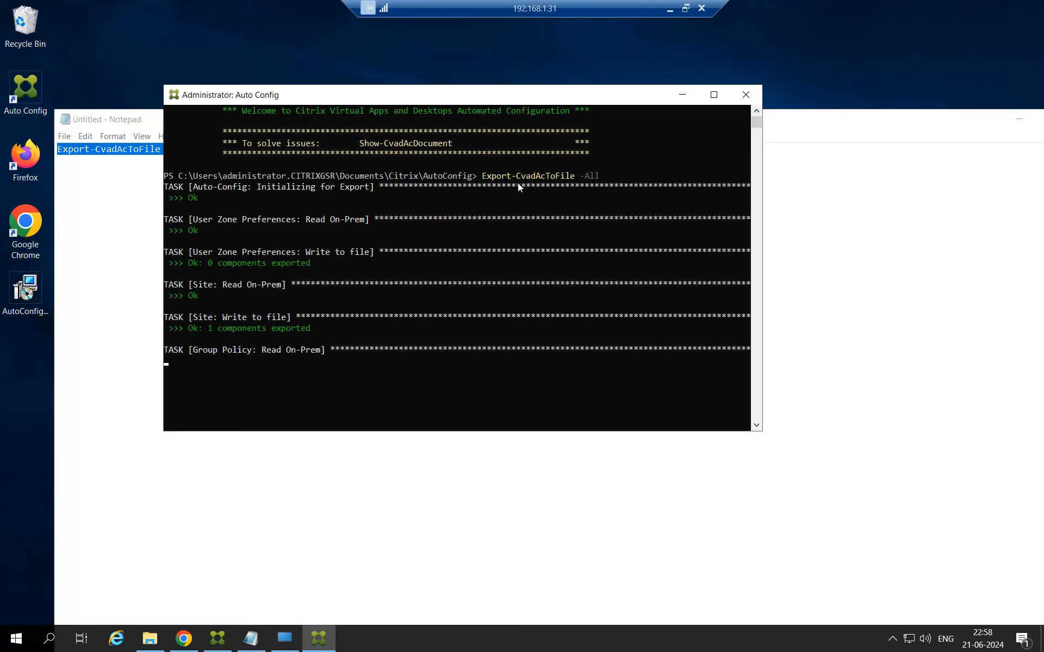
pyautogui.click(715, 94)
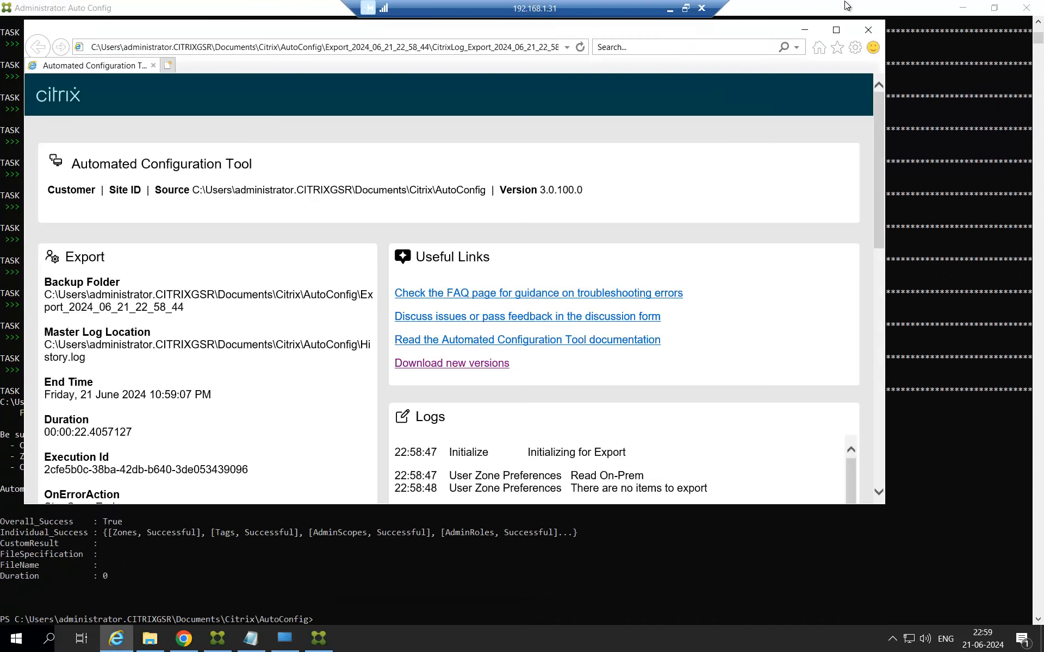
# Enlarge the Automated Configuration Tool export report, review it down to the summary and logs, and put it away.
pyautogui.click(834, 41)
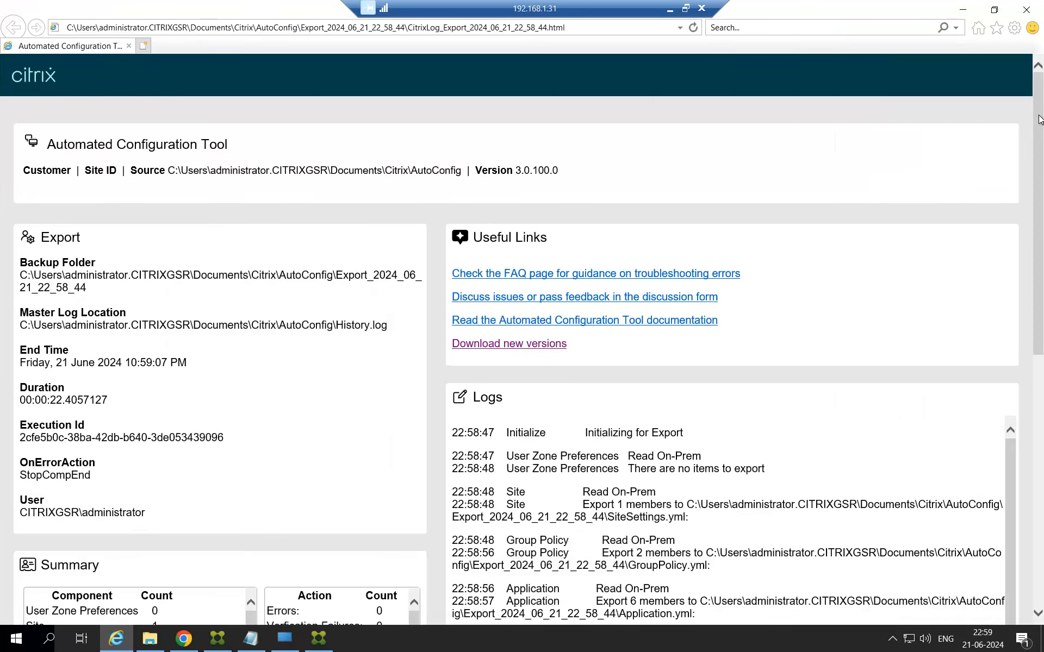
pyautogui.moveTo(1038, 119); pyautogui.dragTo(1041, 432)
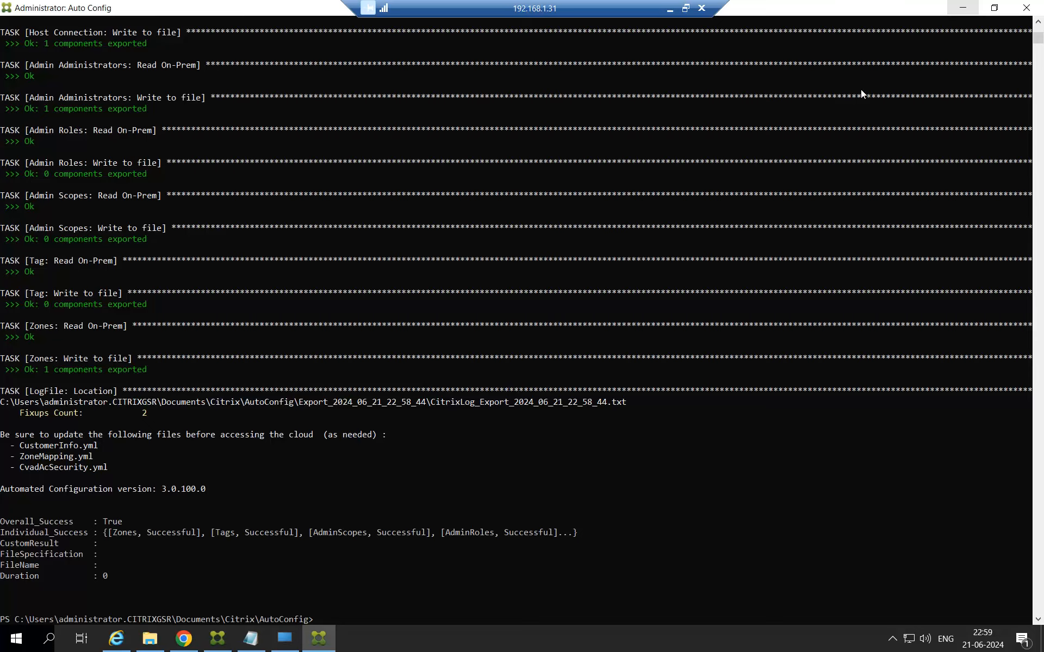
pyautogui.click(963, 11)
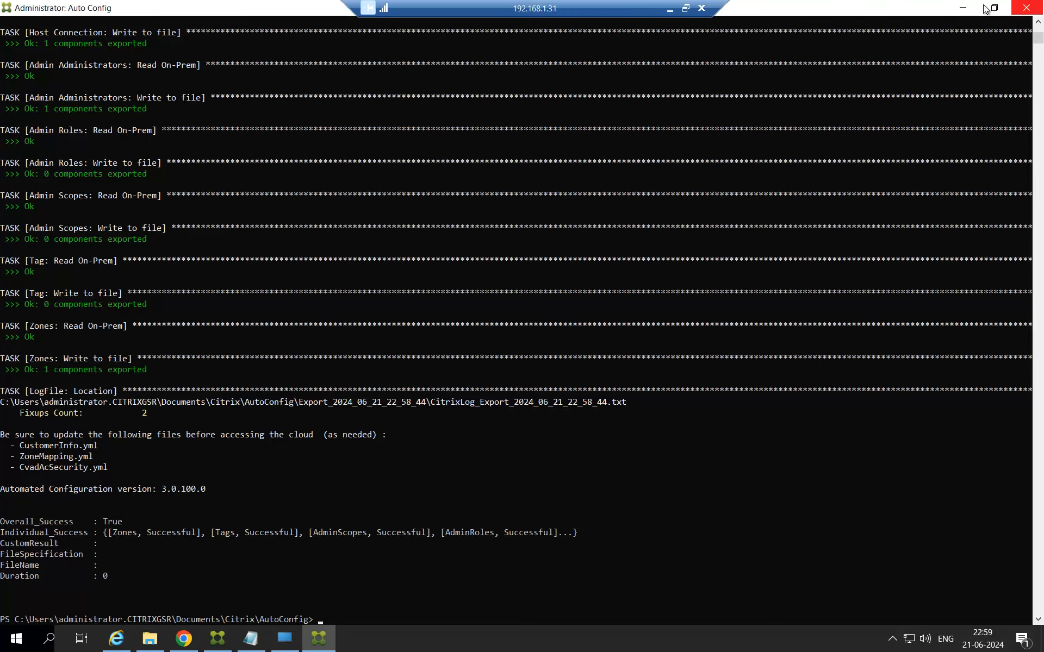
# Minimize the console and Notepad, and select all exported files in the Documents\Citrix\AutoConfig folder.
pyautogui.click(962, 7)
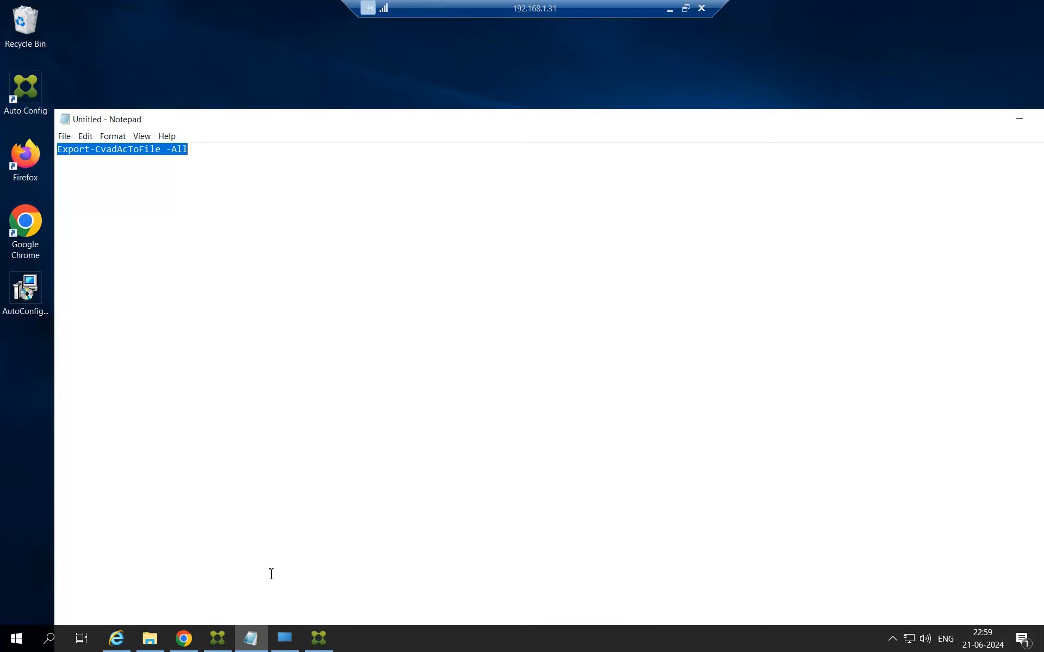
pyautogui.click(157, 644)
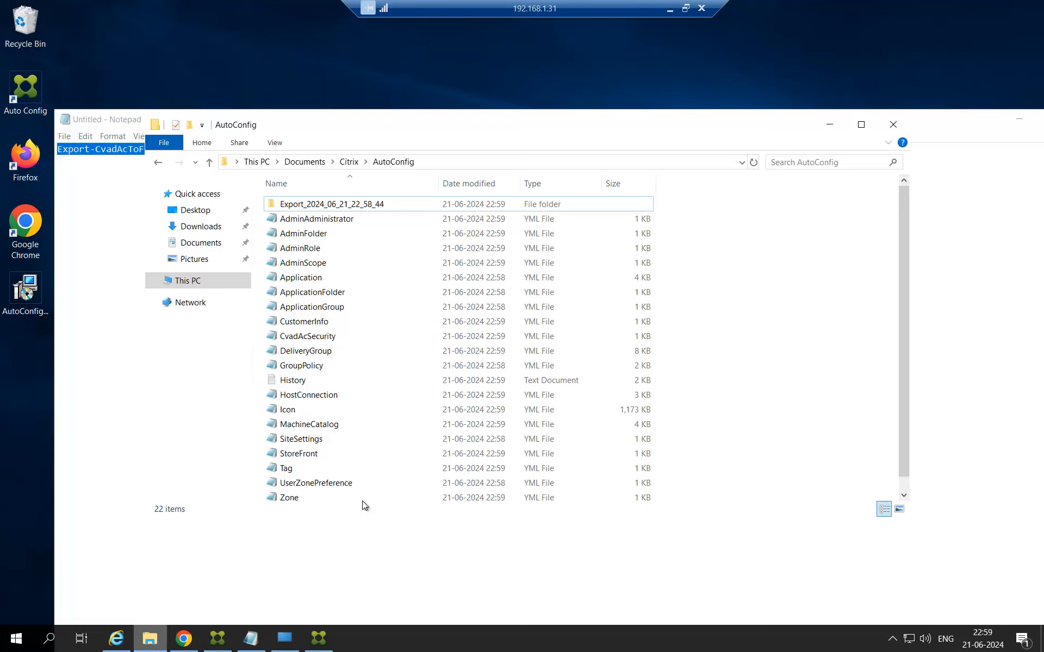
pyautogui.click(371, 531)
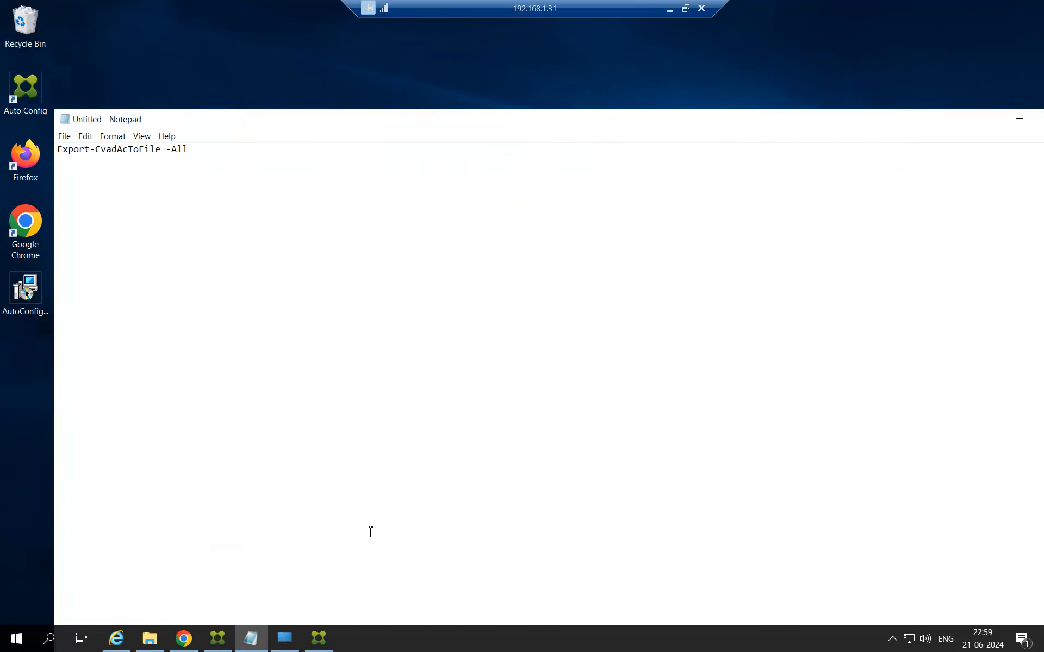
pyautogui.click(1015, 124)
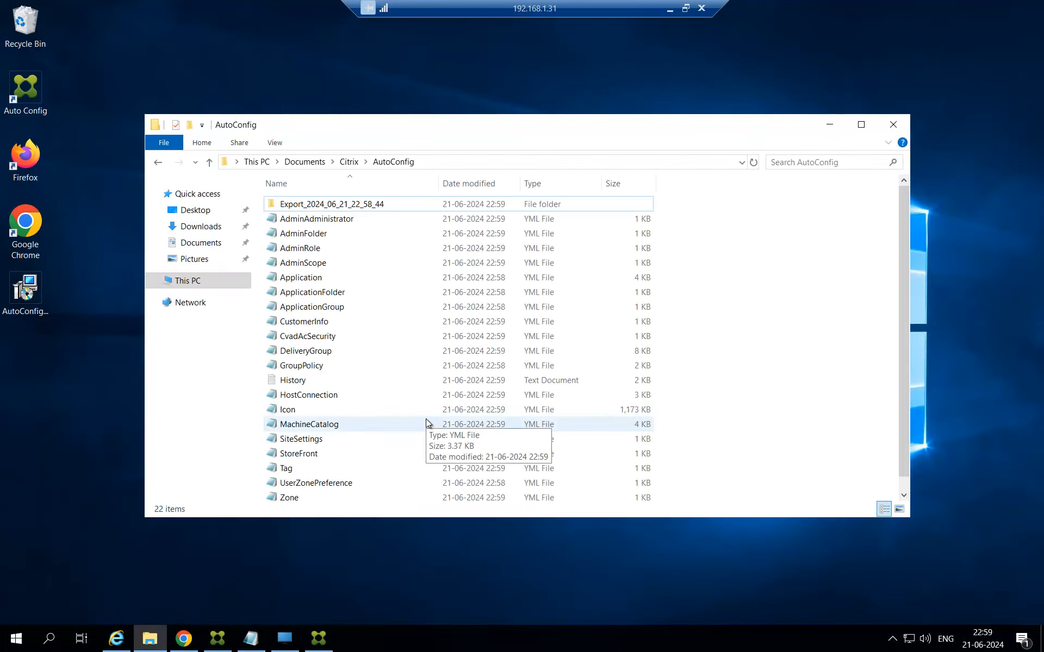
pyautogui.hotkey('ctrl', 'a')
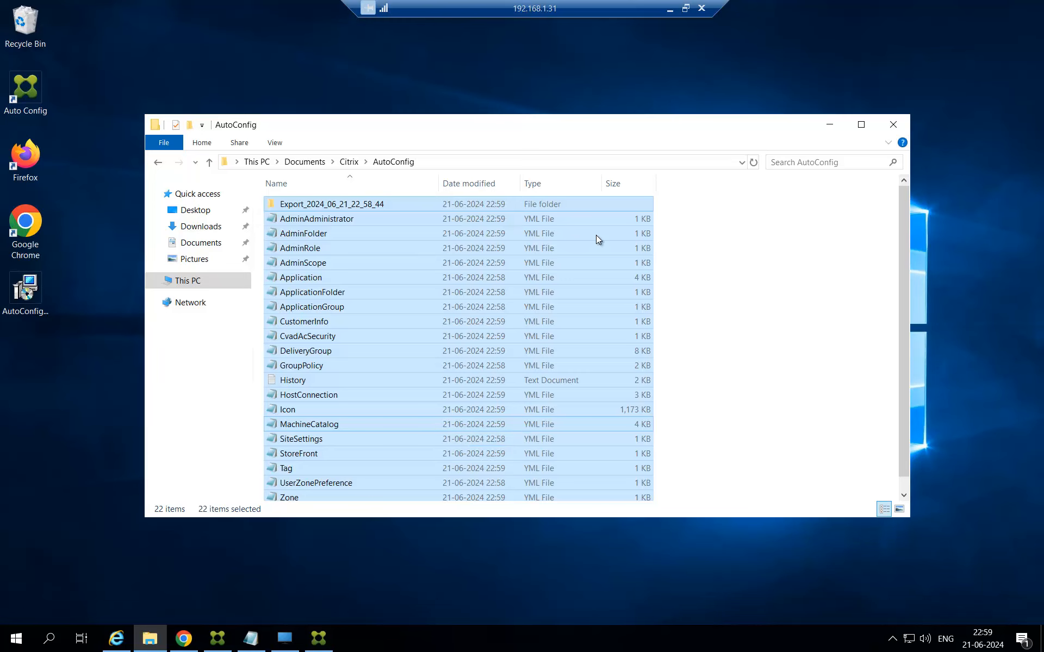
# Switch to the 192.168.1.32 remote session and minimize Citrix Studio to reach its desktop.
pyautogui.click(669, 8)
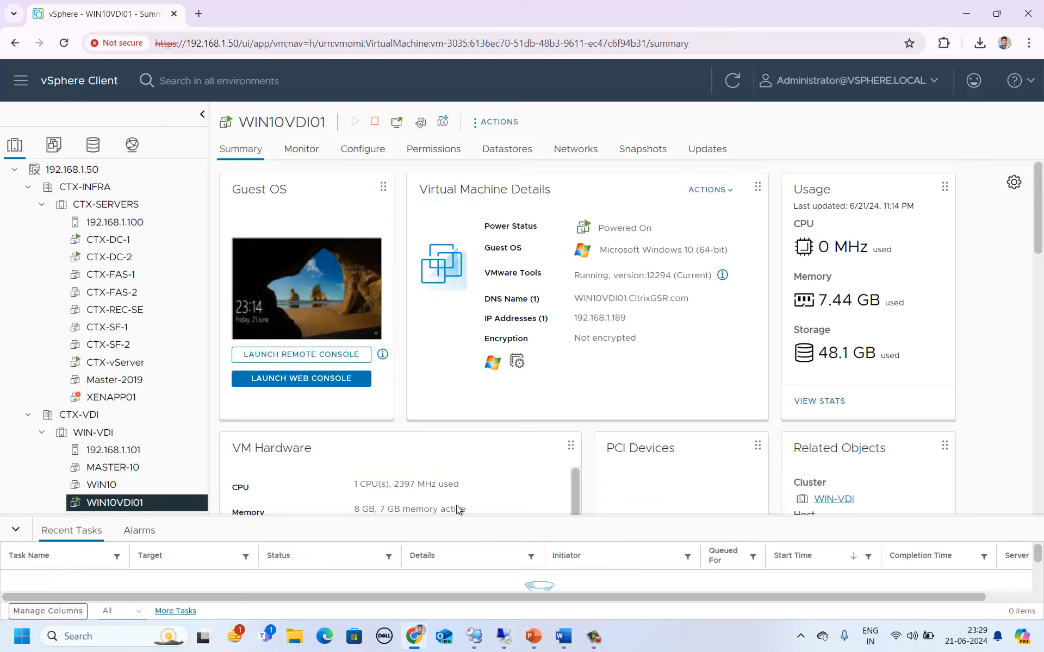
pyautogui.moveTo(504, 636)
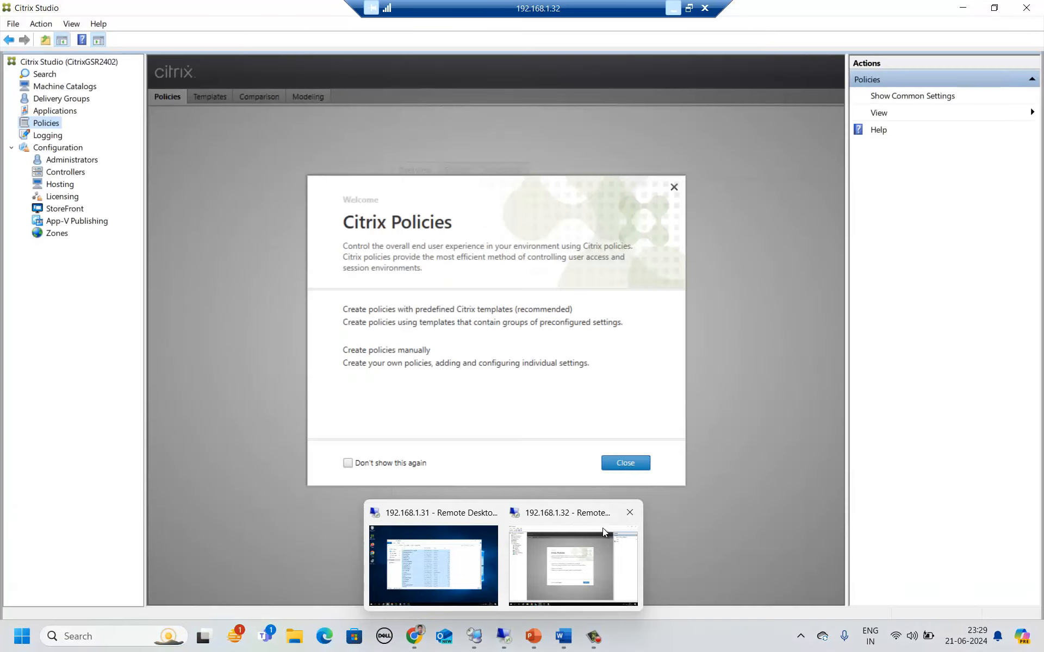
pyautogui.click(602, 527)
pyautogui.click(962, 8)
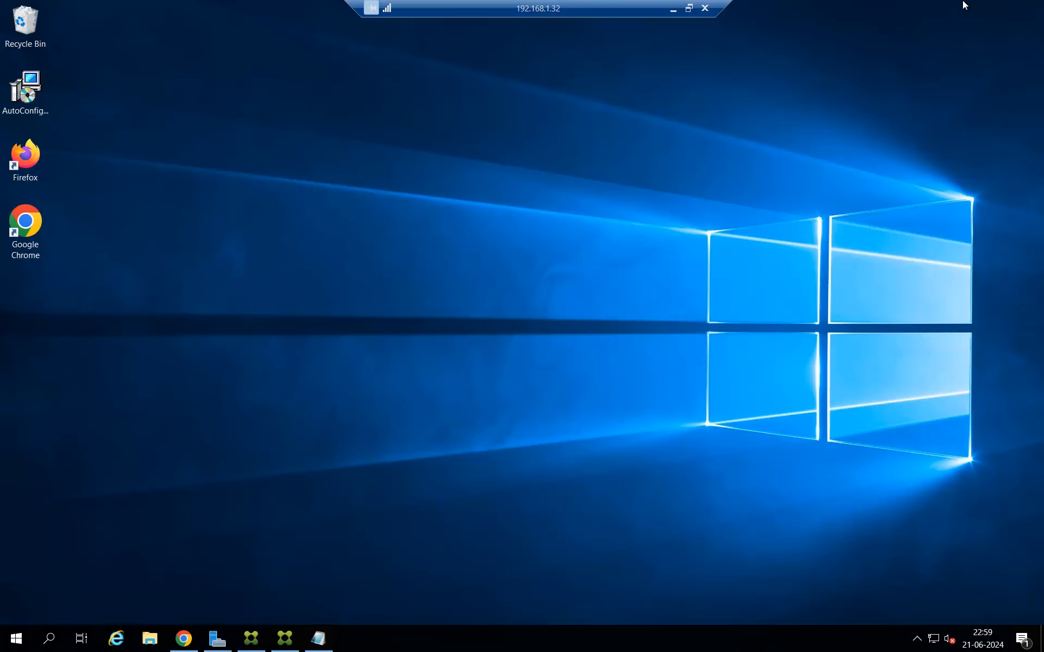
pyautogui.click(962, 7)
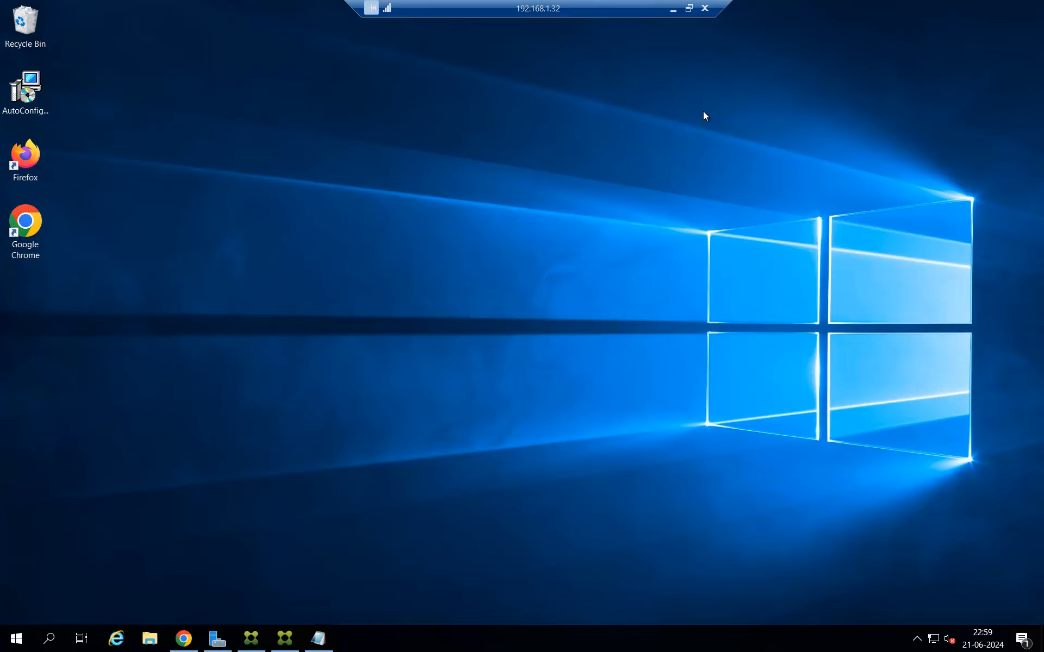
# Install Citrix Automated Configuration from the AutoConfig_PowerShell_x64 desktop installer, accepting the license agreement and finishing the wizard.
pyautogui.doubleClick(35, 102)
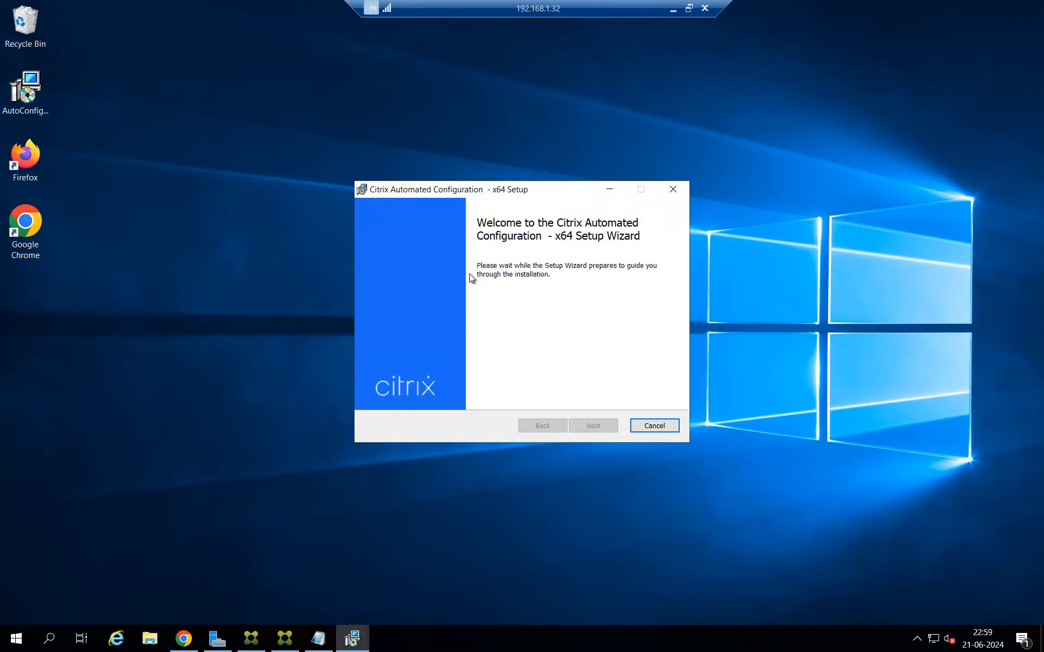
pyautogui.click(552, 393)
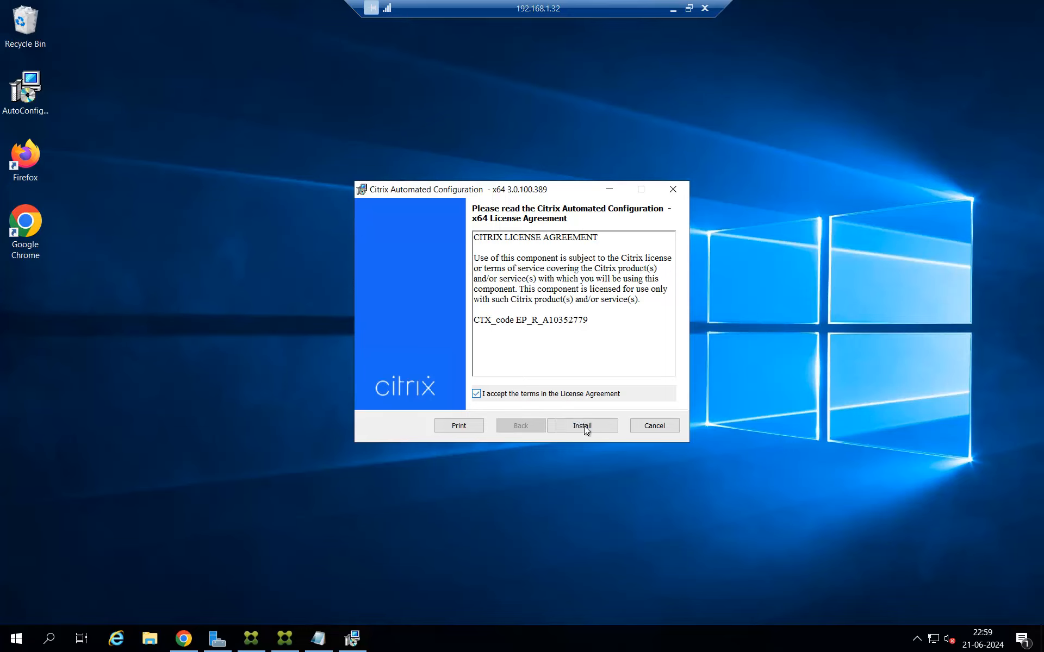
pyautogui.click(586, 422)
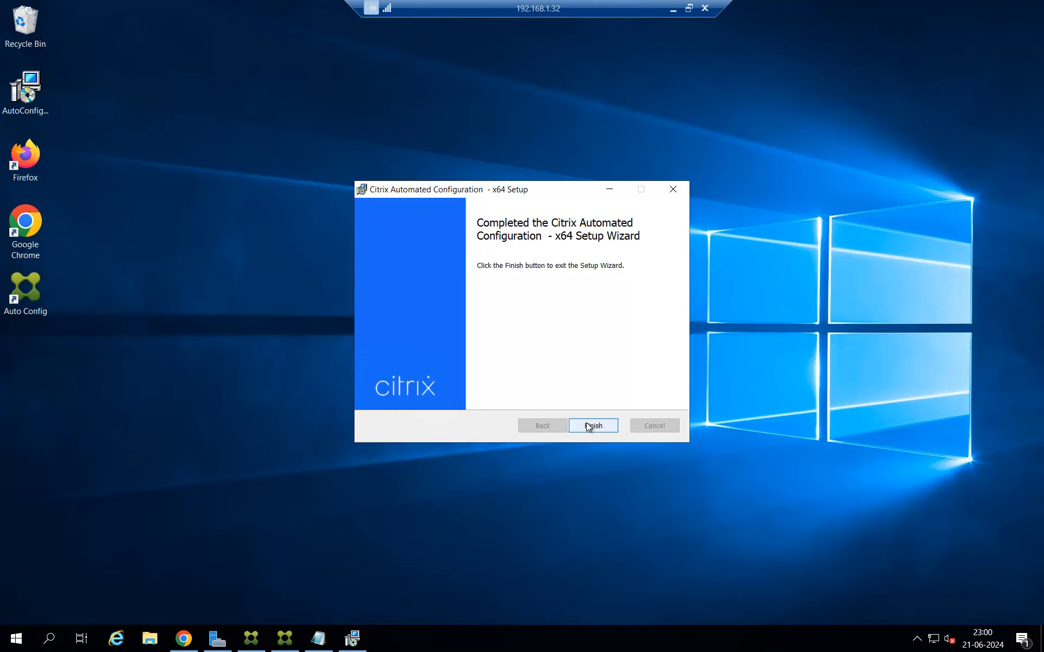
pyautogui.click(588, 426)
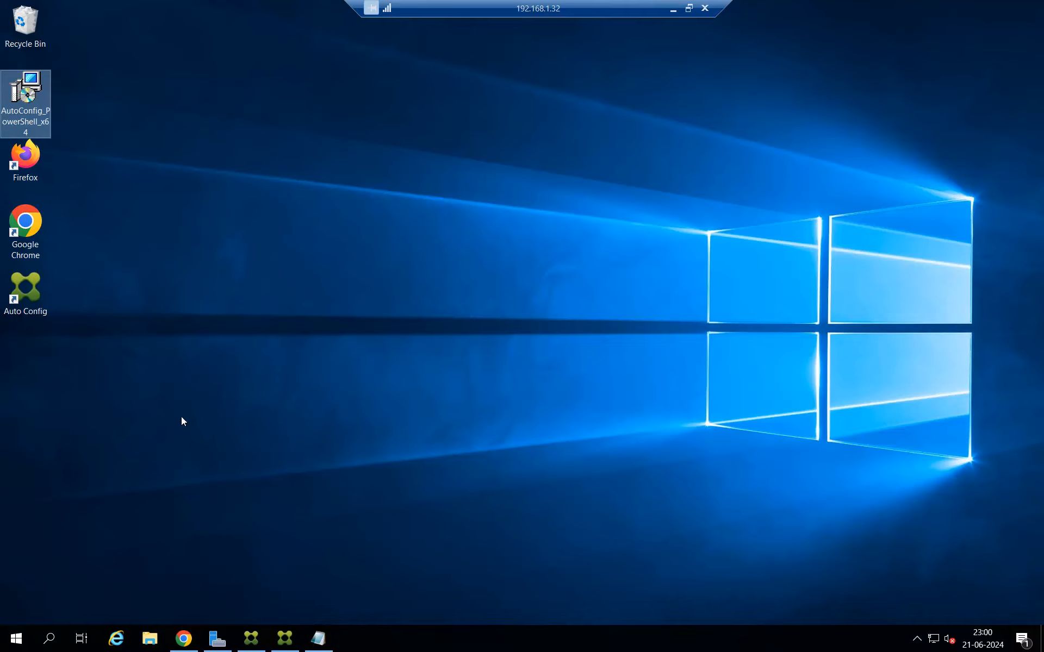
# Paste the exported configuration files into the Documents\Citrix\AutoConfig folder and maximize the folder window.
pyautogui.click(159, 644)
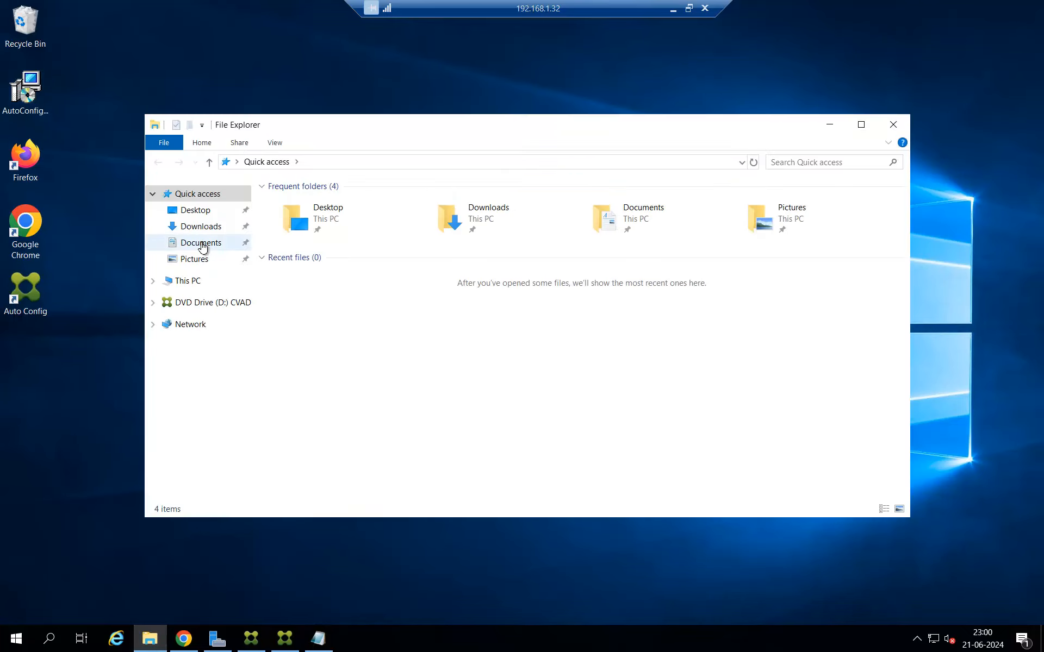
pyautogui.click(202, 245)
pyautogui.doubleClick(311, 200)
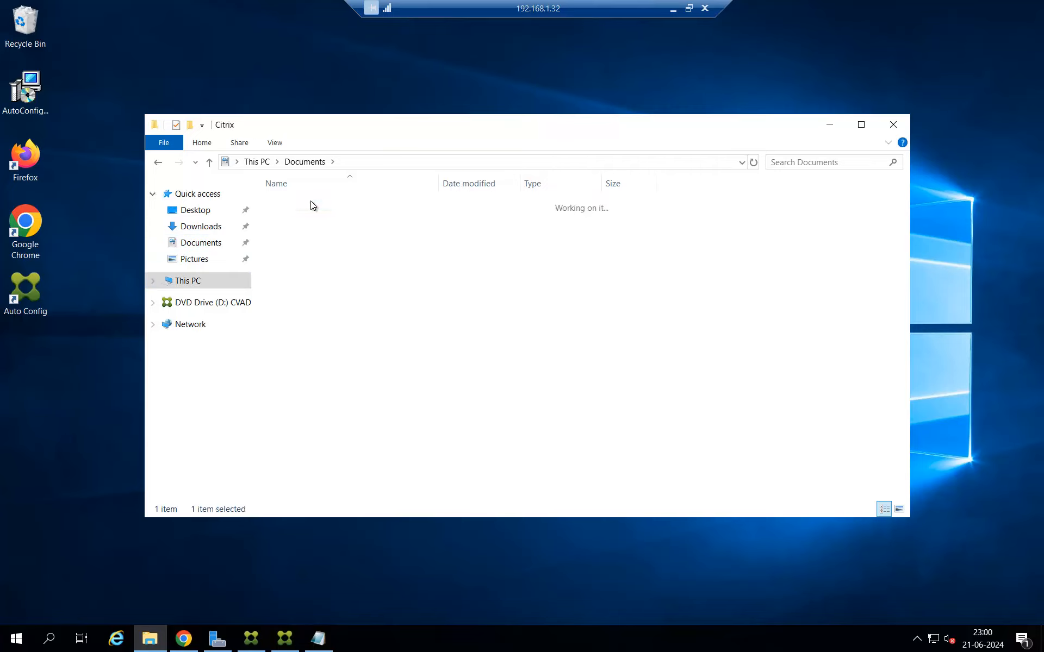
pyautogui.doubleClick(310, 205)
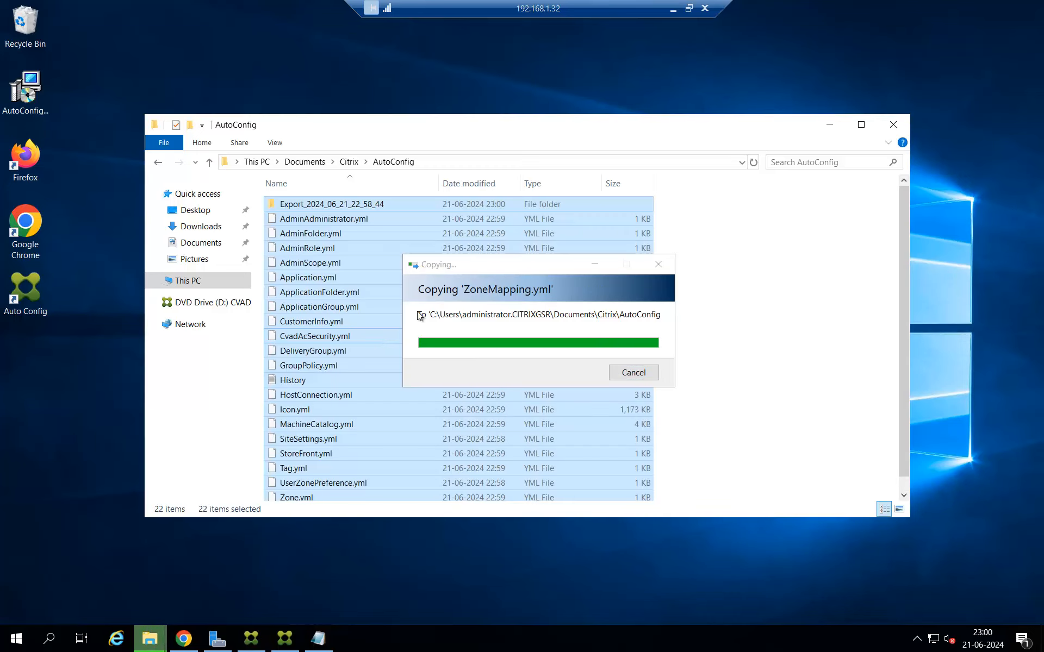
pyautogui.click(861, 126)
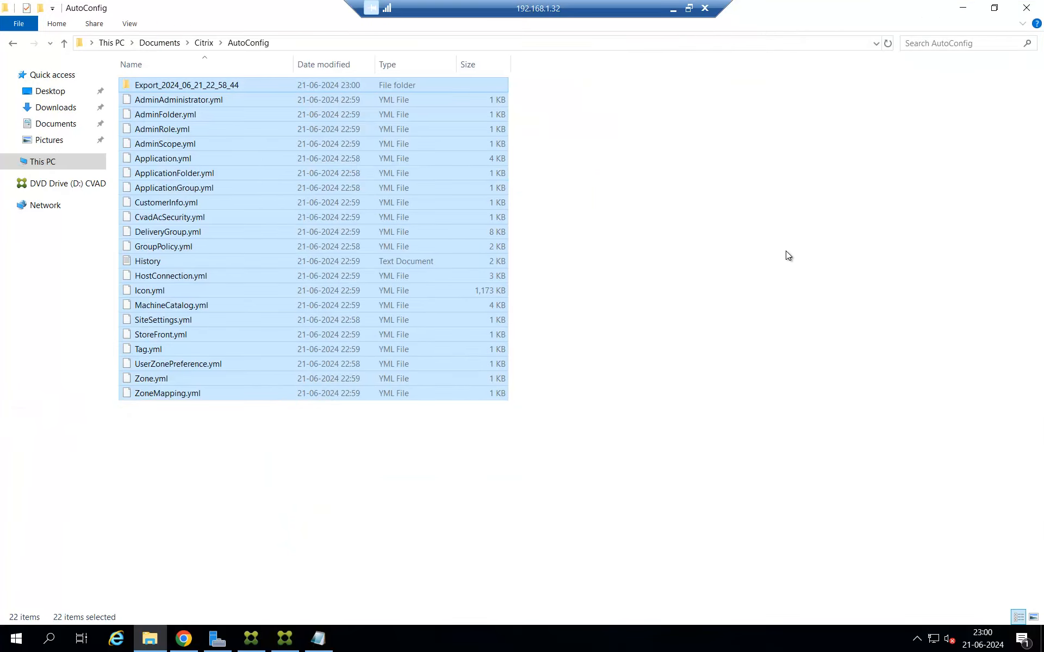
pyautogui.click(749, 329)
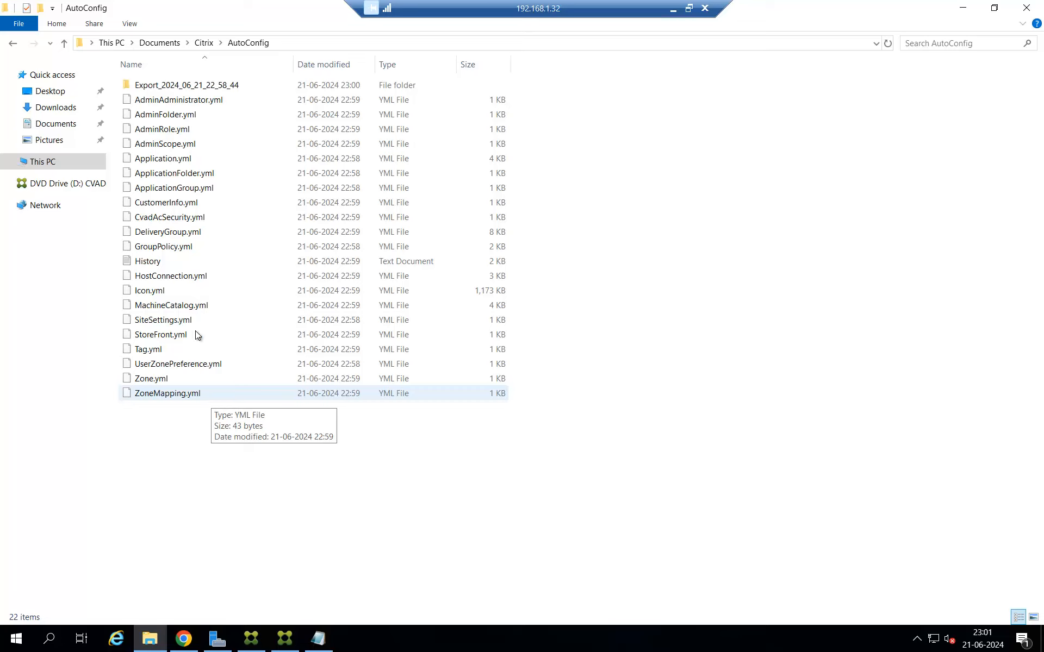
pyautogui.click(180, 279)
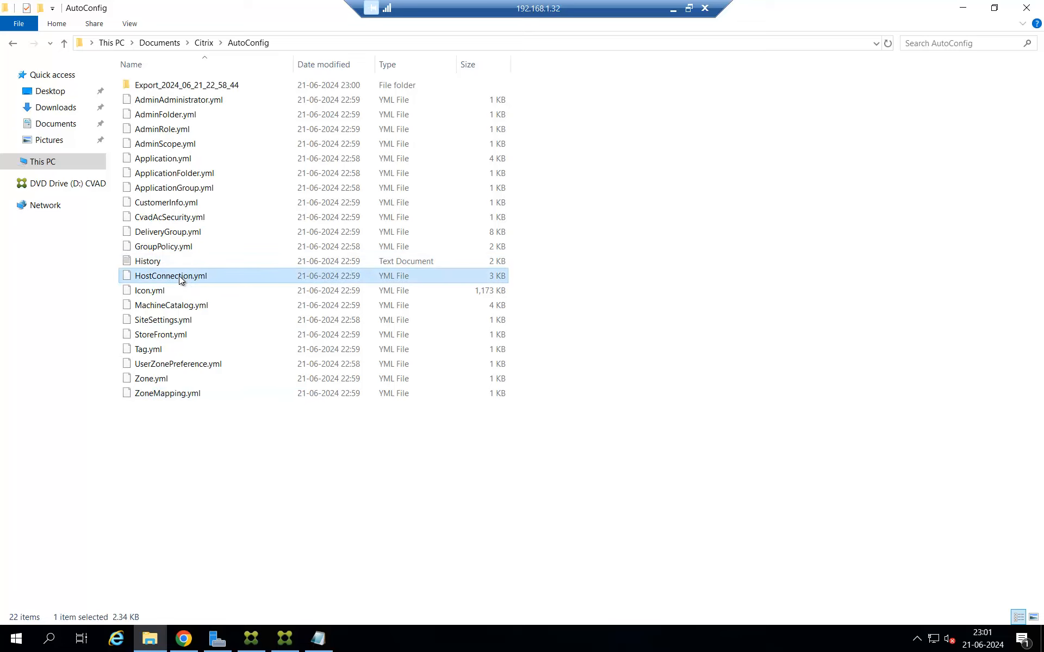
pyautogui.rightClick(181, 279)
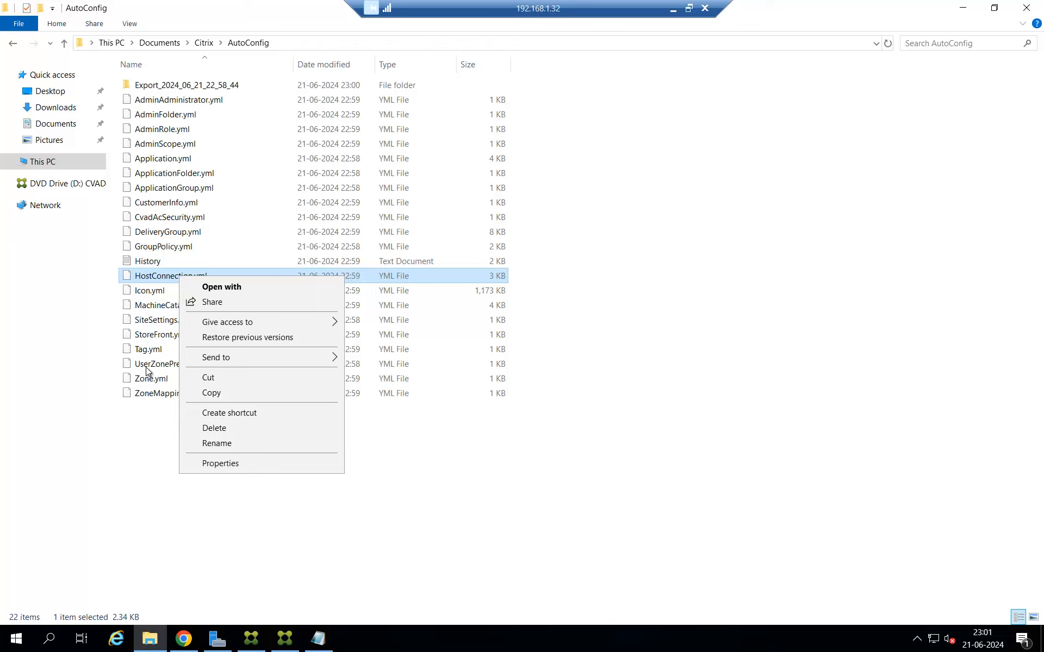
pyautogui.click(144, 449)
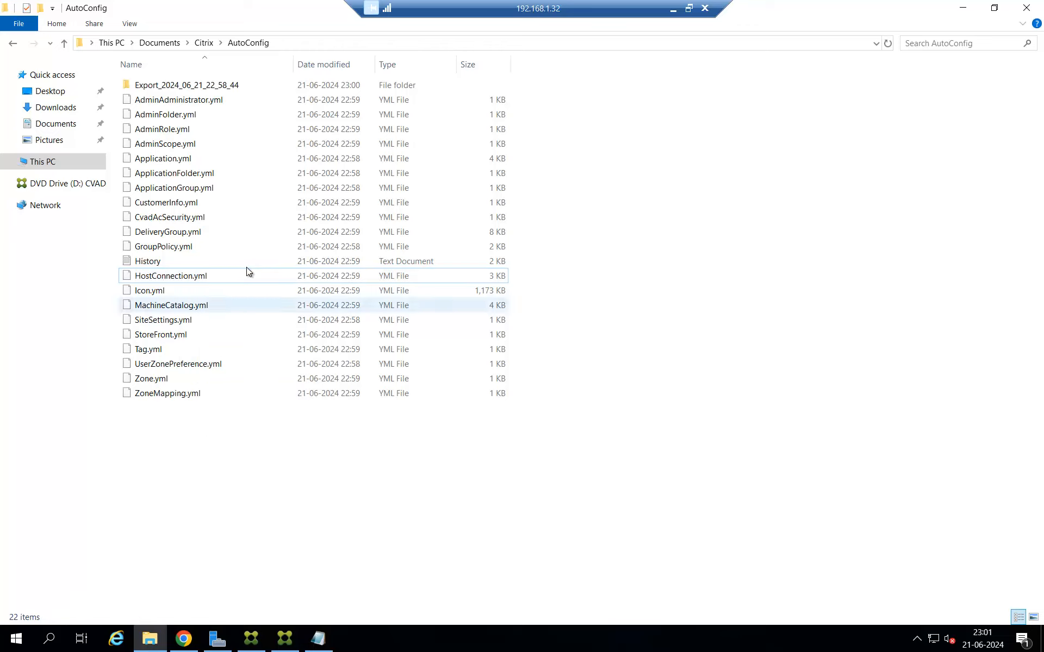
# Open CustomerInfo.yml in Notepad.
pyautogui.click(172, 202)
pyautogui.doubleClick(171, 202)
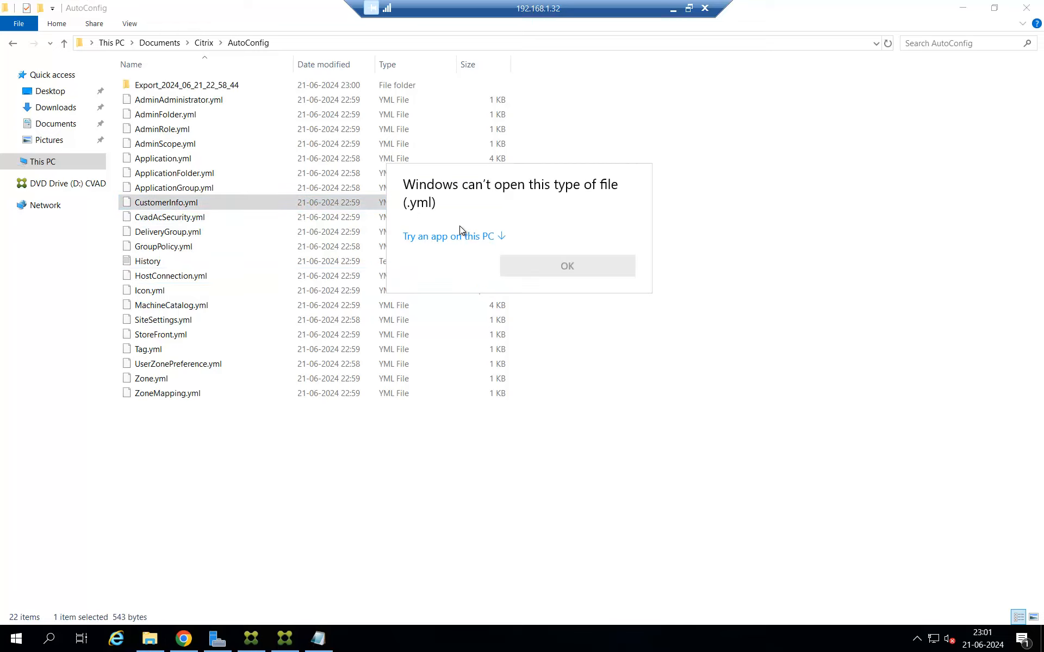
pyautogui.click(450, 239)
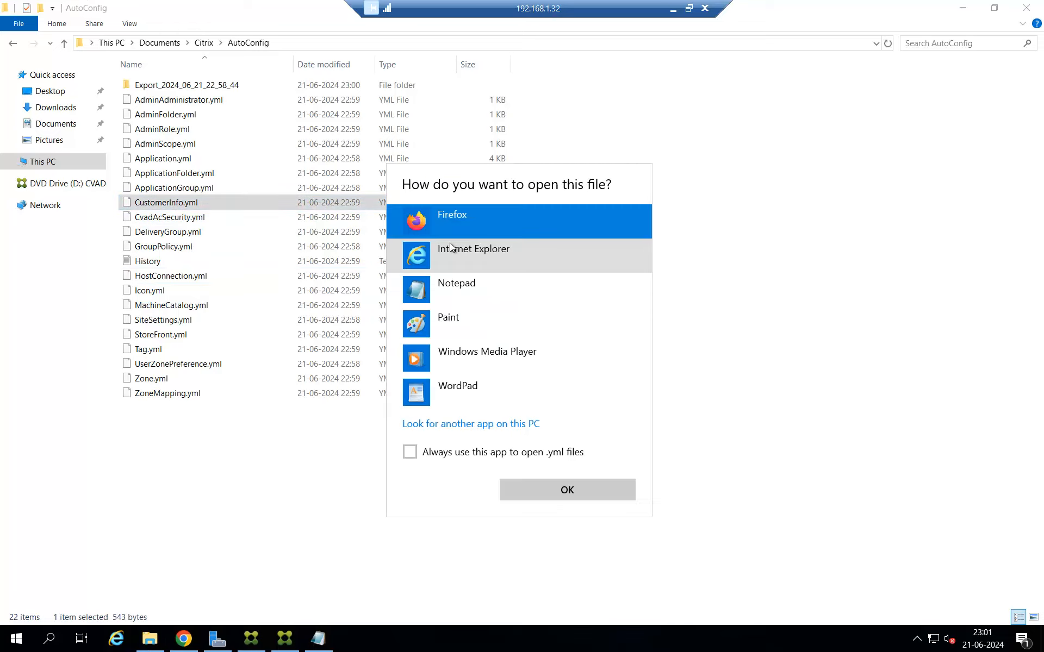
pyautogui.click(446, 282)
pyautogui.click(543, 497)
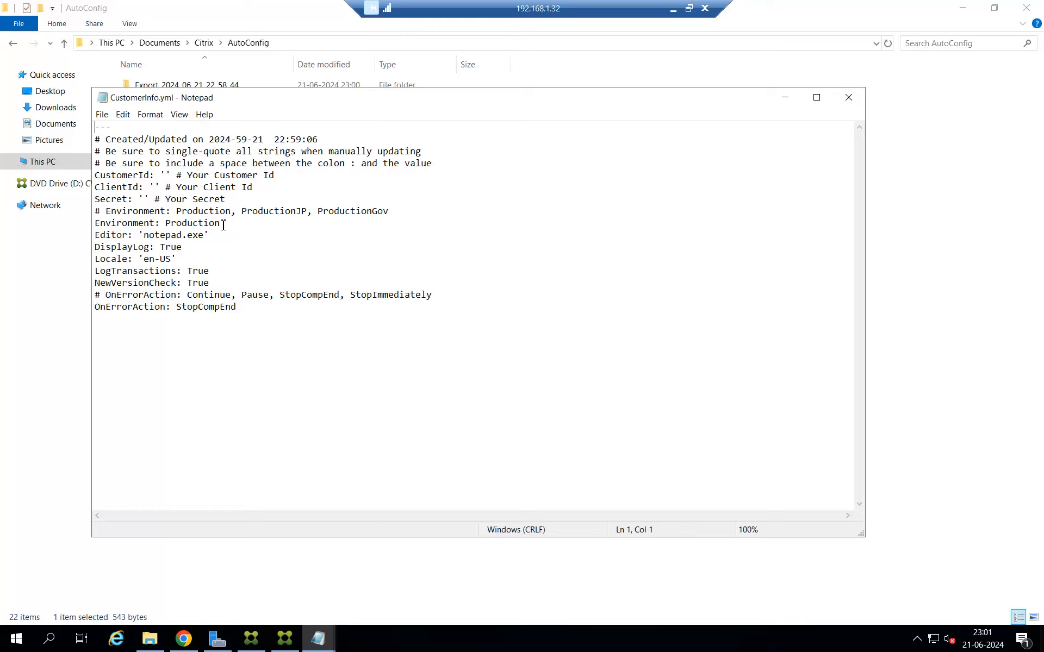
# Set the Environment value in CustomerInfo.yml to OnPrem, then save and close the file.
pyautogui.click(223, 225)
pyautogui.press('BackSpace')
pyautogui.press('BackSpace')
pyautogui.press('BackSpace')
pyautogui.press('BackSpace')
pyautogui.press('BackSpace')
pyautogui.press('BackSpace')
pyautogui.press('BackSpace')
pyautogui.press('BackSpace')
pyautogui.press('BackSpace')
pyautogui.press('BackSpace')
pyautogui.write('Onprem')
pyautogui.press('BackSpace')
pyautogui.press('BackSpace')
pyautogui.press('BackSpace')
pyautogui.press('BackSpace')
pyautogui.write('Prem')
pyautogui.click(846, 96)
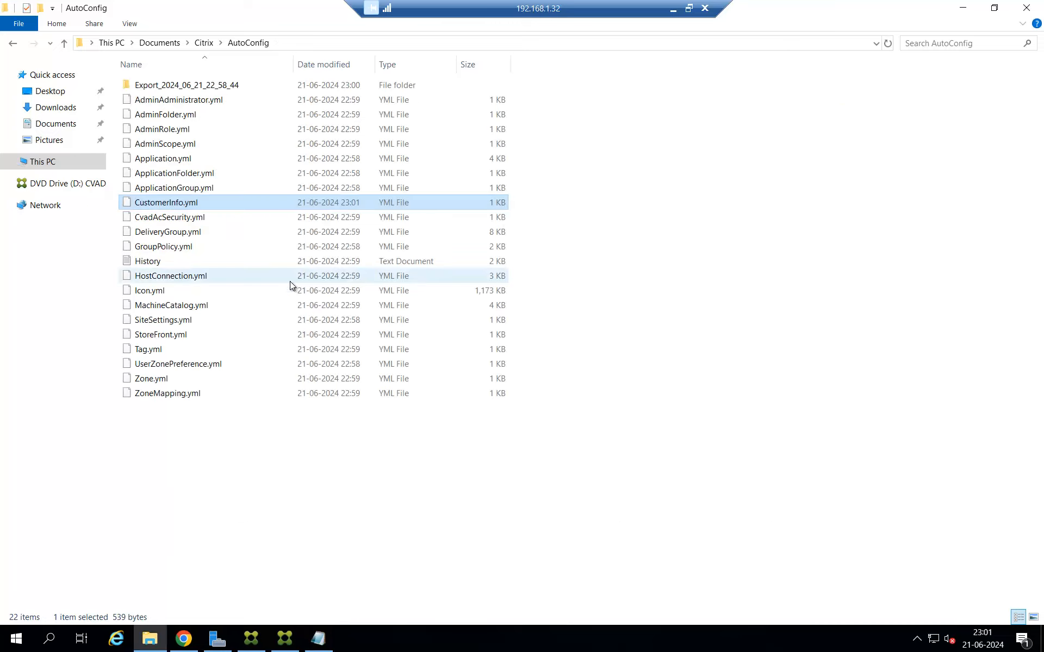
# Open CvadAcSecurity.yml with Notepad as the default app for .yml files, and minimize the 192.168.1.32 remote session.
pyautogui.doubleClick(181, 220)
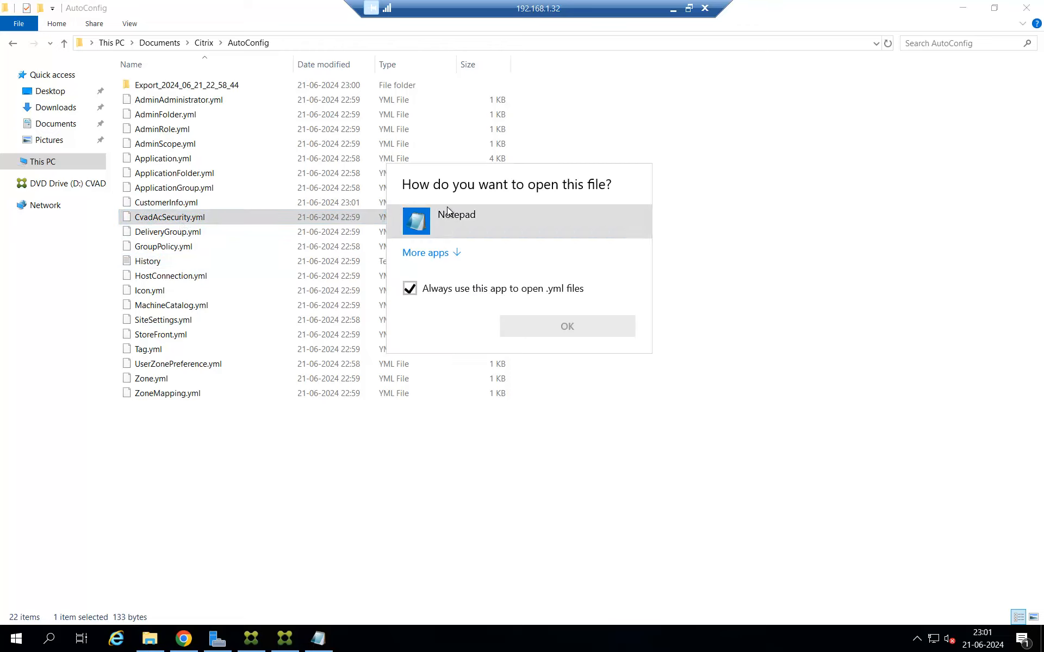
pyautogui.click(443, 218)
pyautogui.click(548, 328)
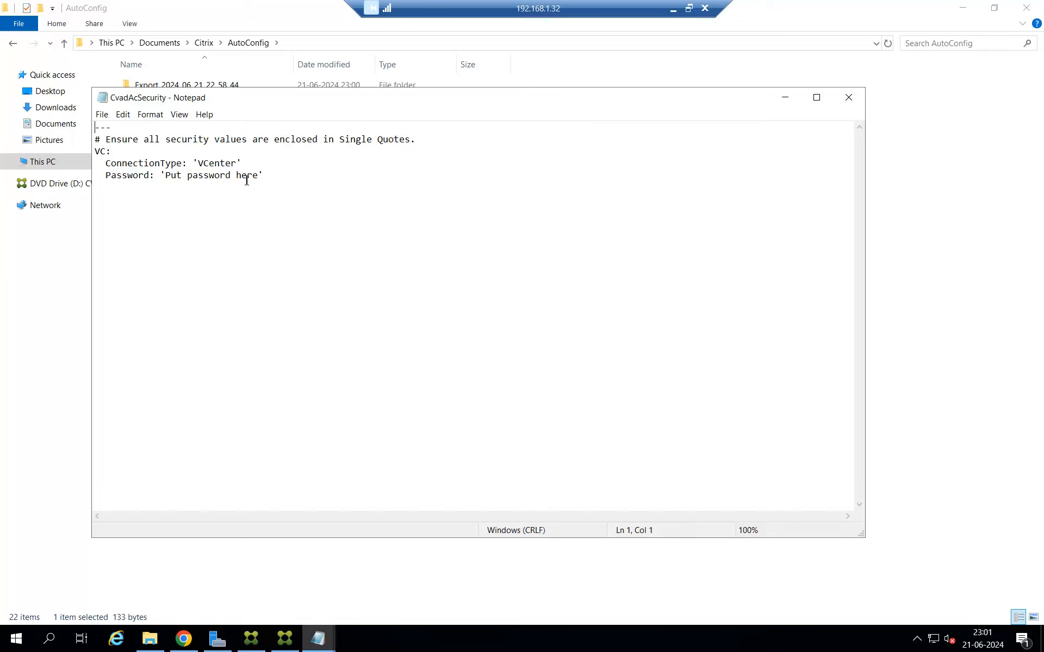
pyautogui.click(672, 10)
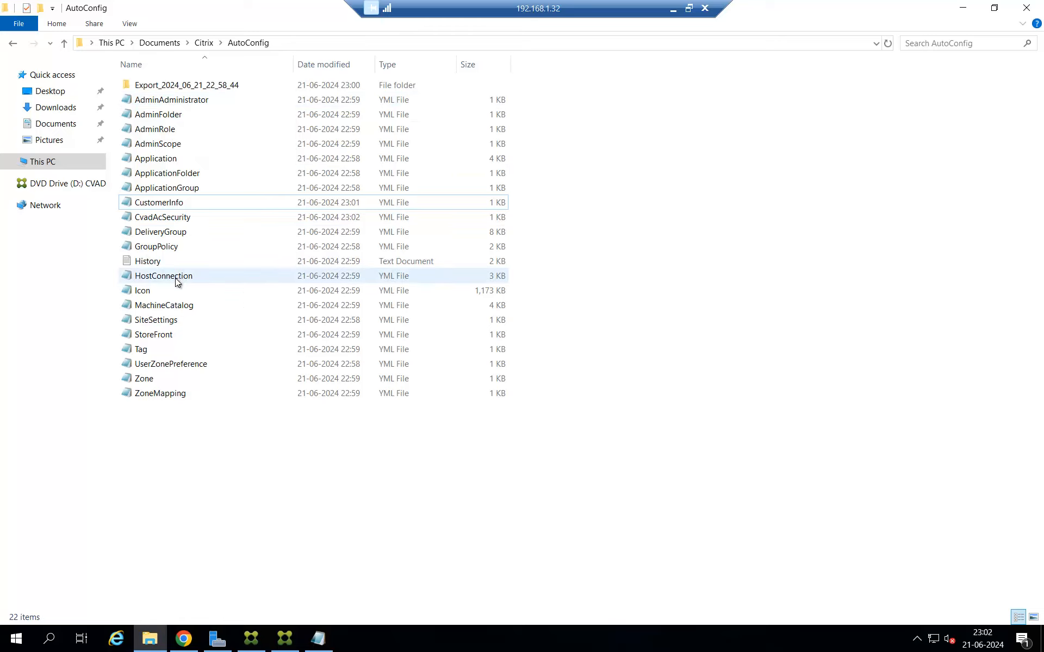
# Inspect the MachineCatalog and Tag export files, close both, and minimize the AutoConfig folder window.
pyautogui.doubleClick(171, 305)
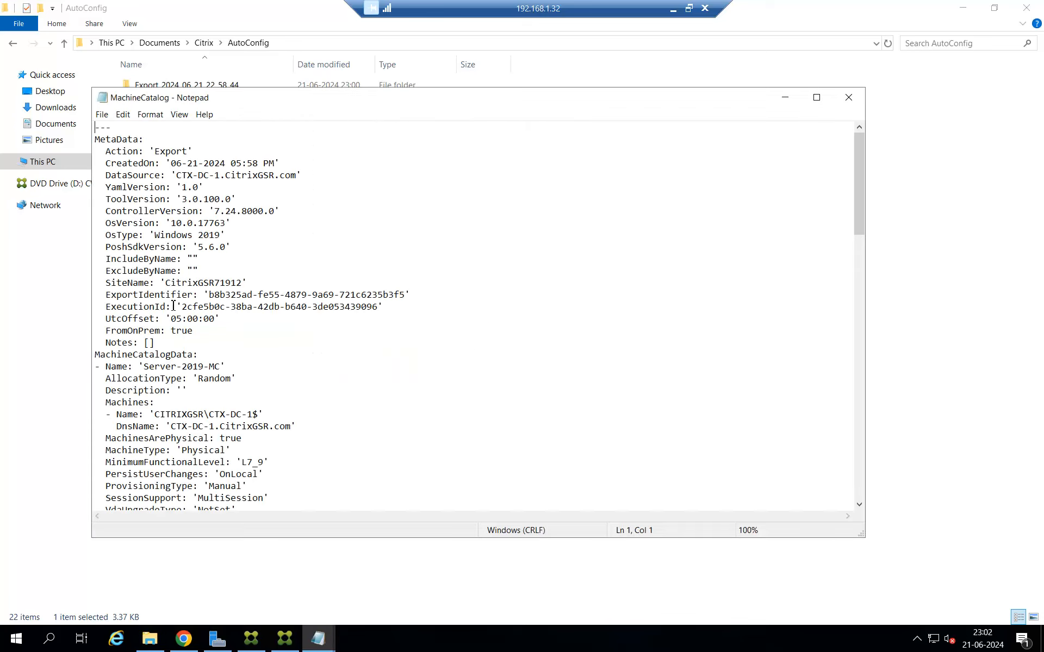
pyautogui.click(848, 98)
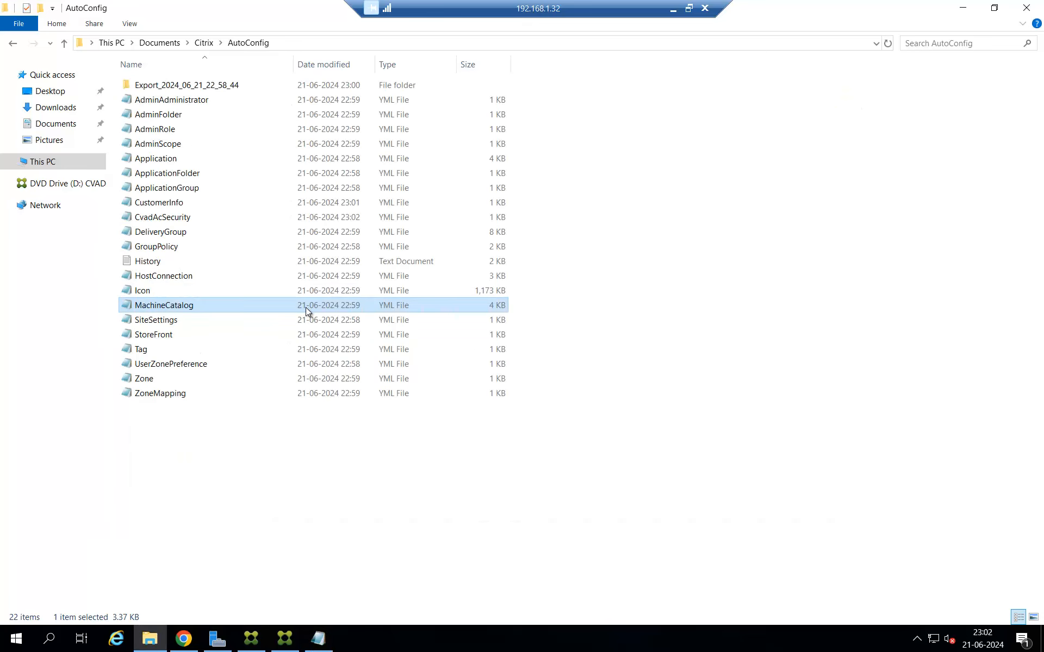
pyautogui.doubleClick(154, 349)
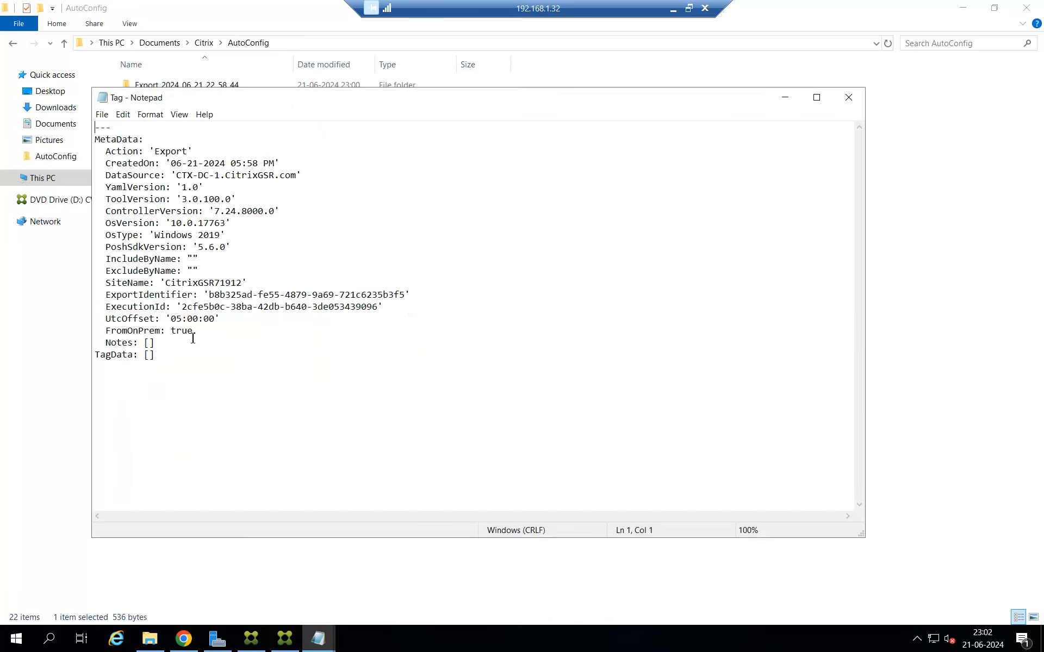
pyautogui.click(849, 98)
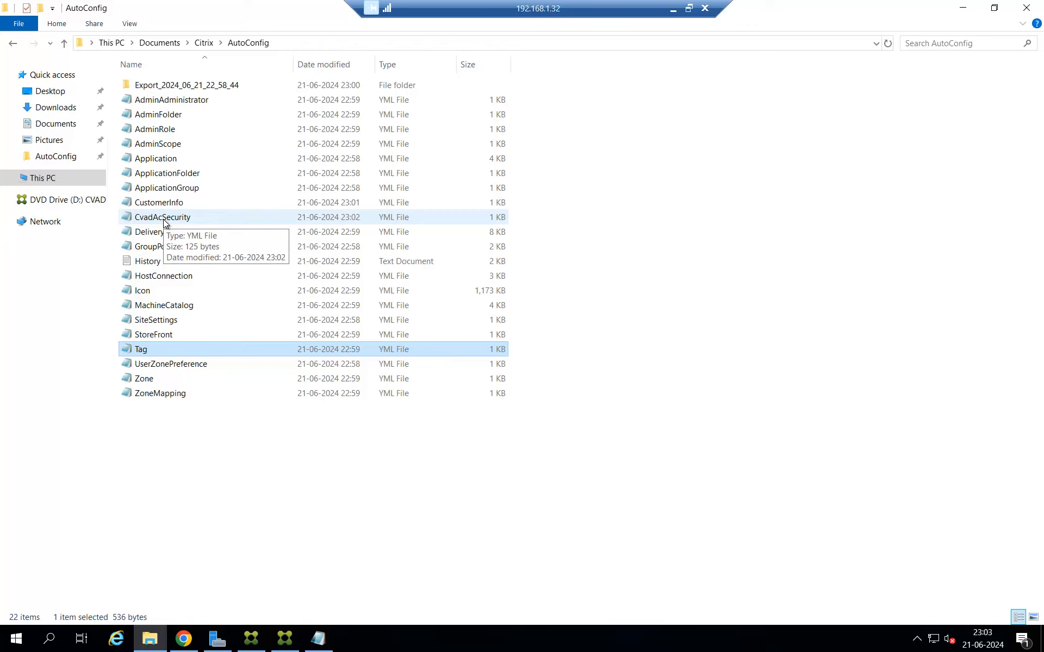
pyautogui.click(966, 8)
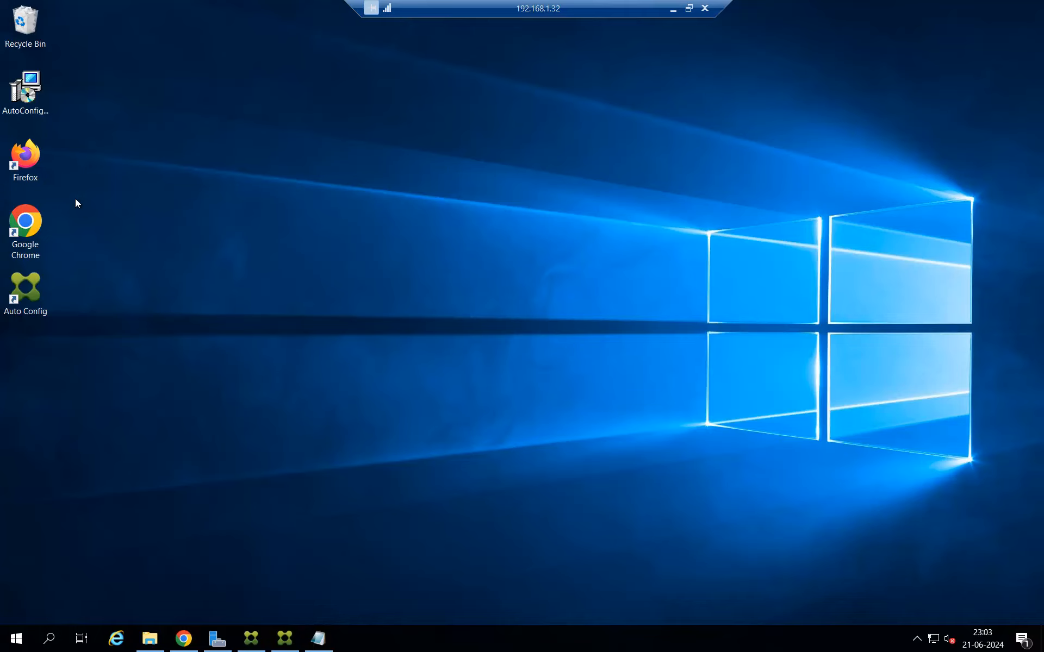
# Start Auto Config as administrator and copy the Import-CvadAcToSite -All command from the Notepad note.
pyautogui.rightClick(17, 286)
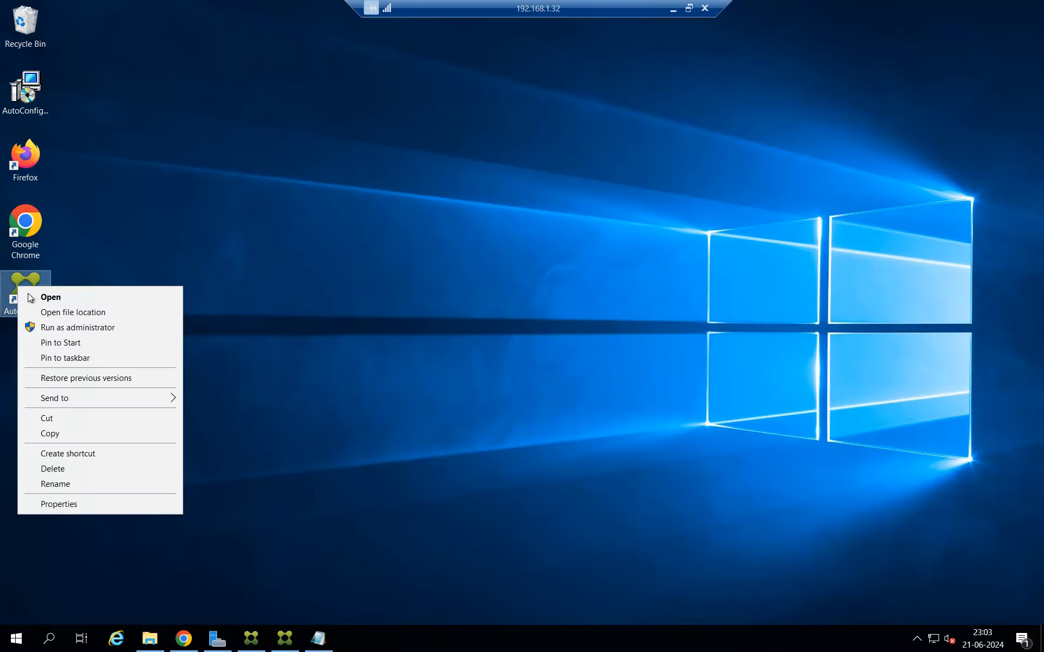
pyautogui.click(68, 328)
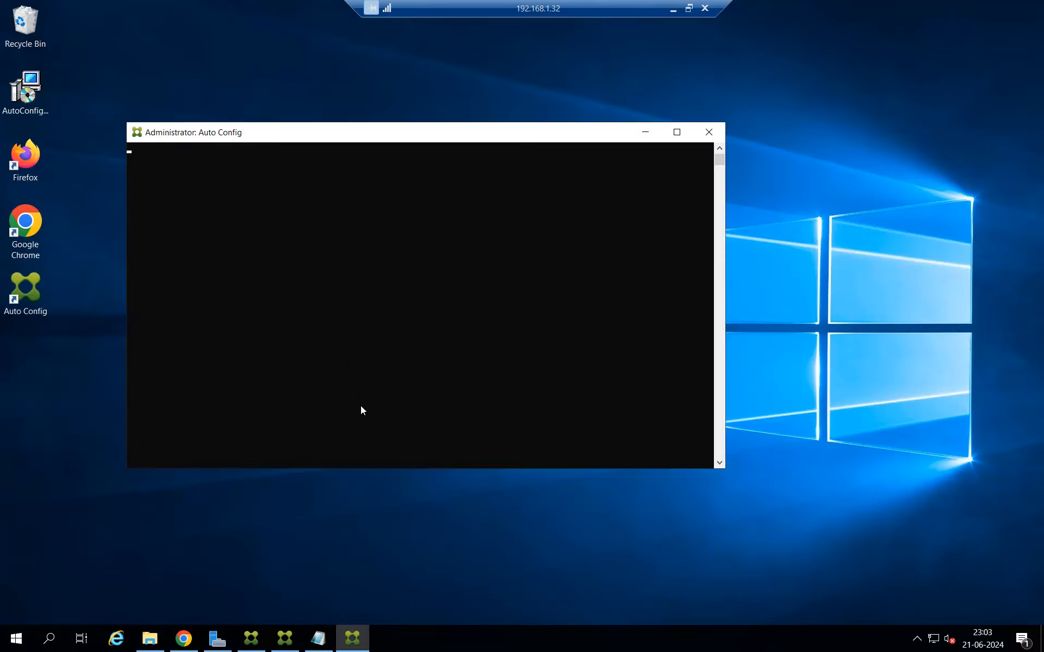
pyautogui.click(318, 639)
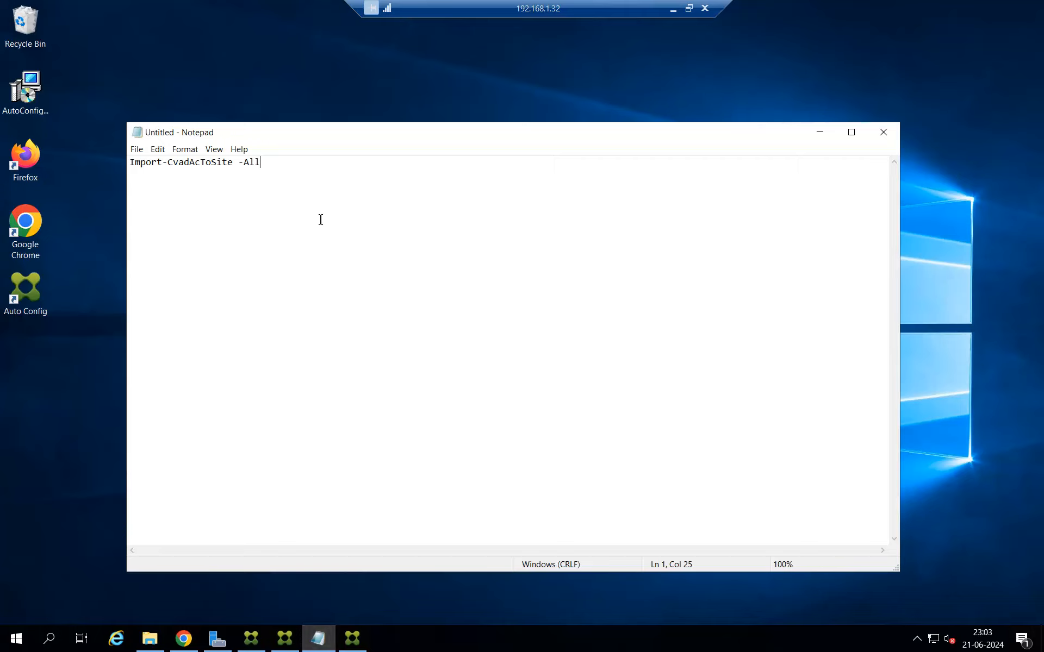
pyautogui.hotkey('ctrl', 'a')
pyautogui.hotkey('ctrl', 'c')
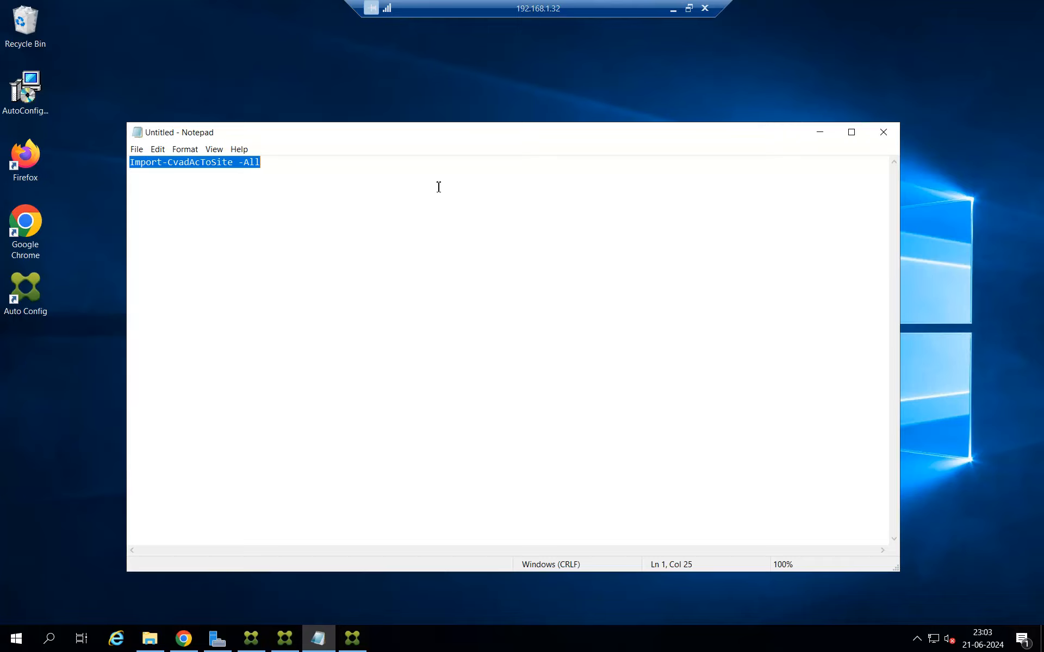
pyautogui.click(820, 131)
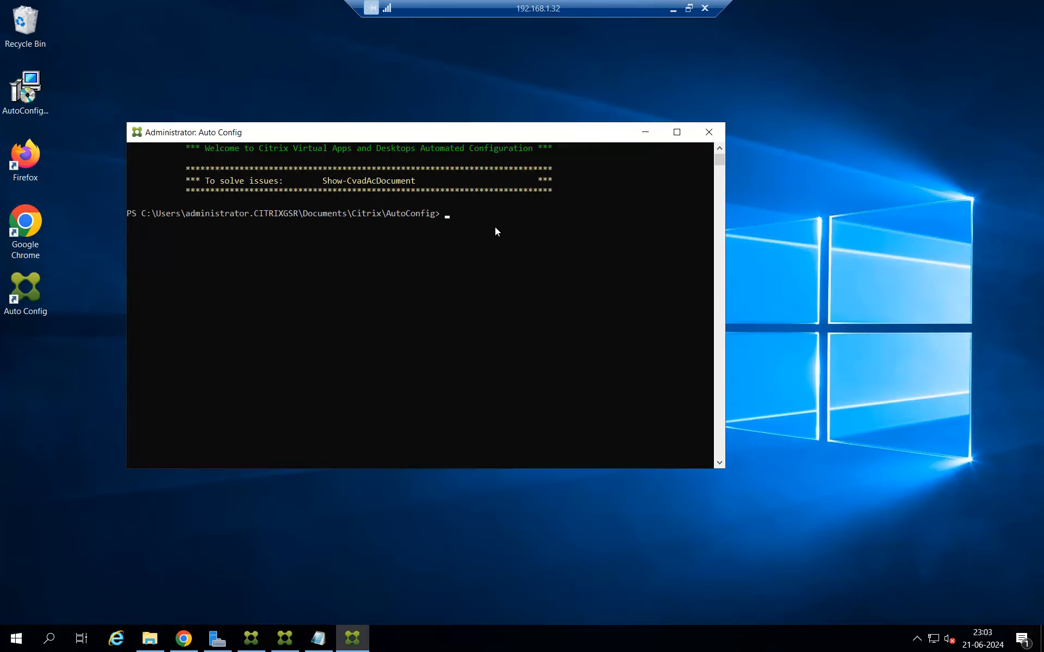
# Run Import-CvadAcToSite -All in the Auto Config console, confirm the site change with Yes, and maximize the console.
pyautogui.hotkey('ctrl', 'v')
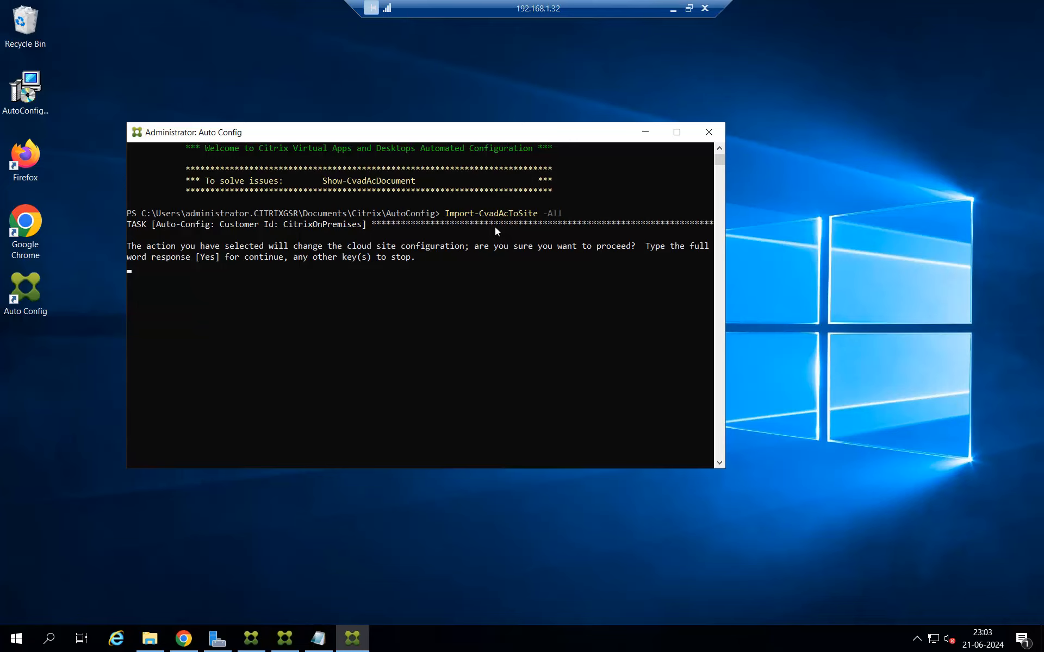
pyautogui.write('Yes')
pyautogui.press('Return')
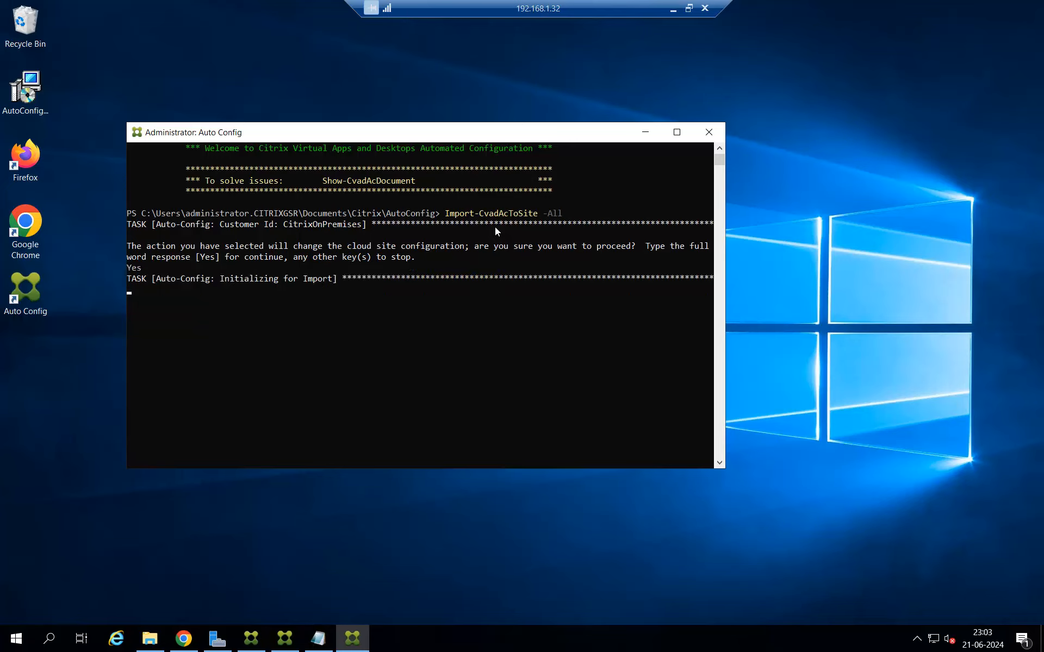
pyautogui.click(675, 132)
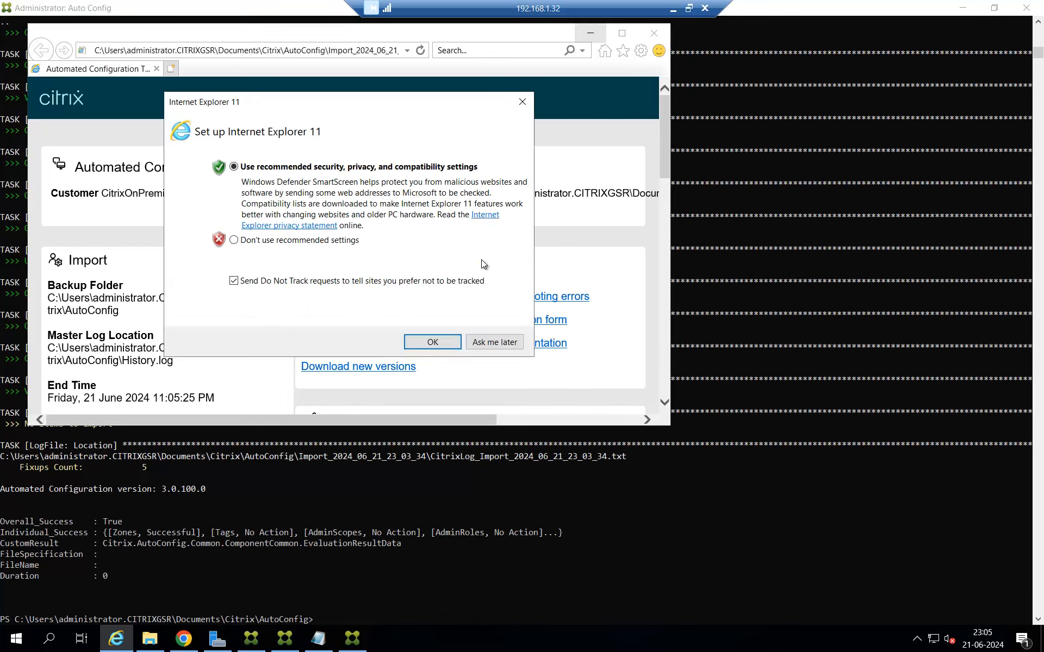
# Postpone the Internet Explorer 11 setup, then minimize the import report and the Auto Config console.
pyautogui.click(483, 338)
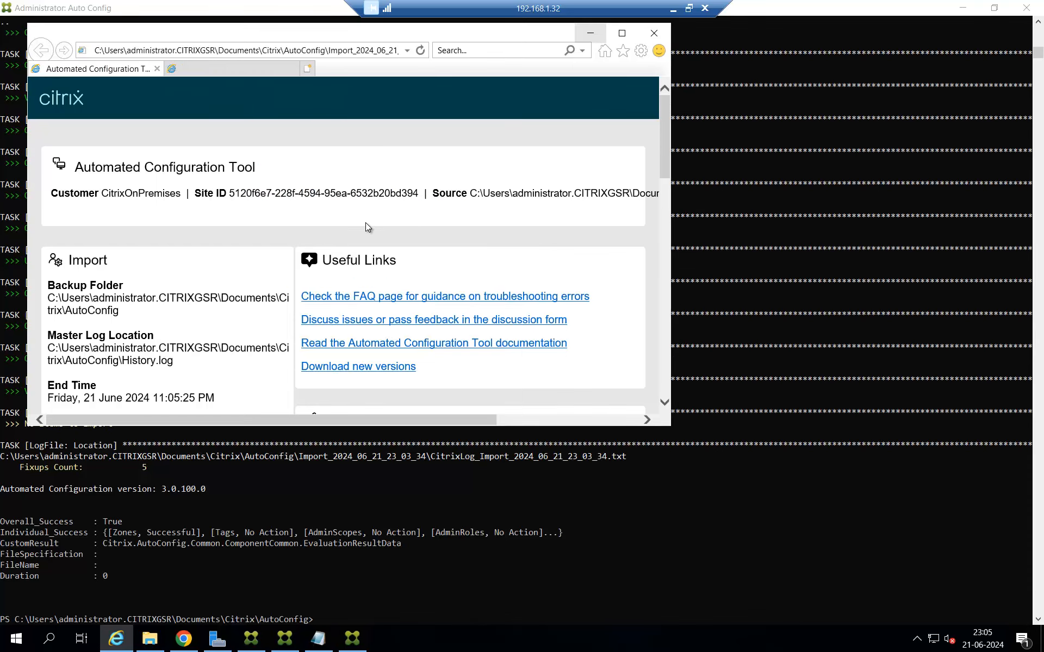
pyautogui.click(588, 34)
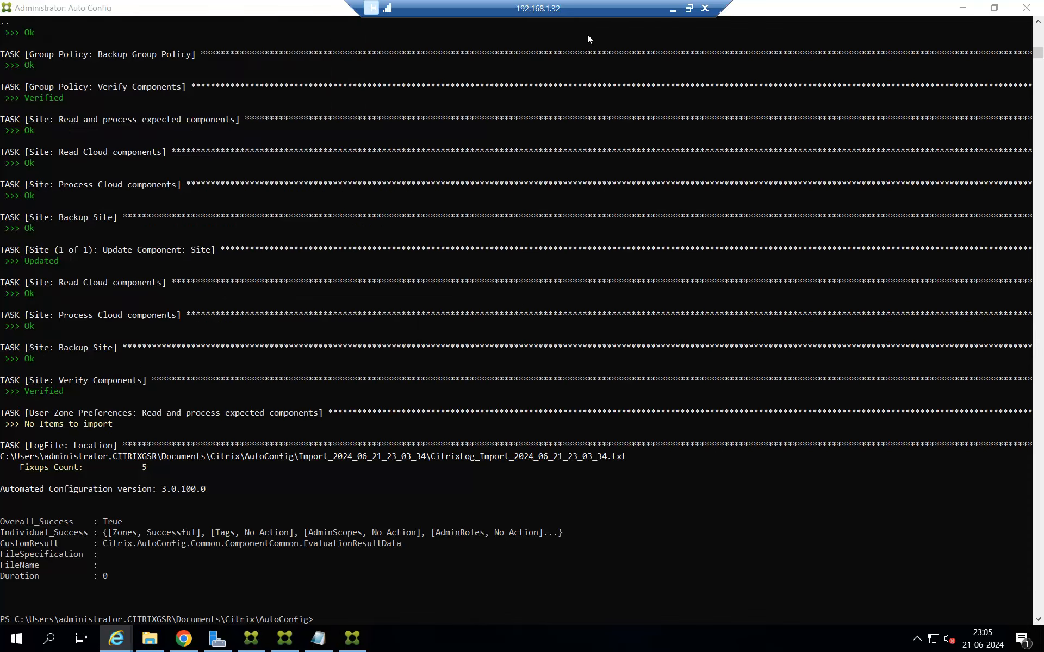
pyautogui.click(962, 8)
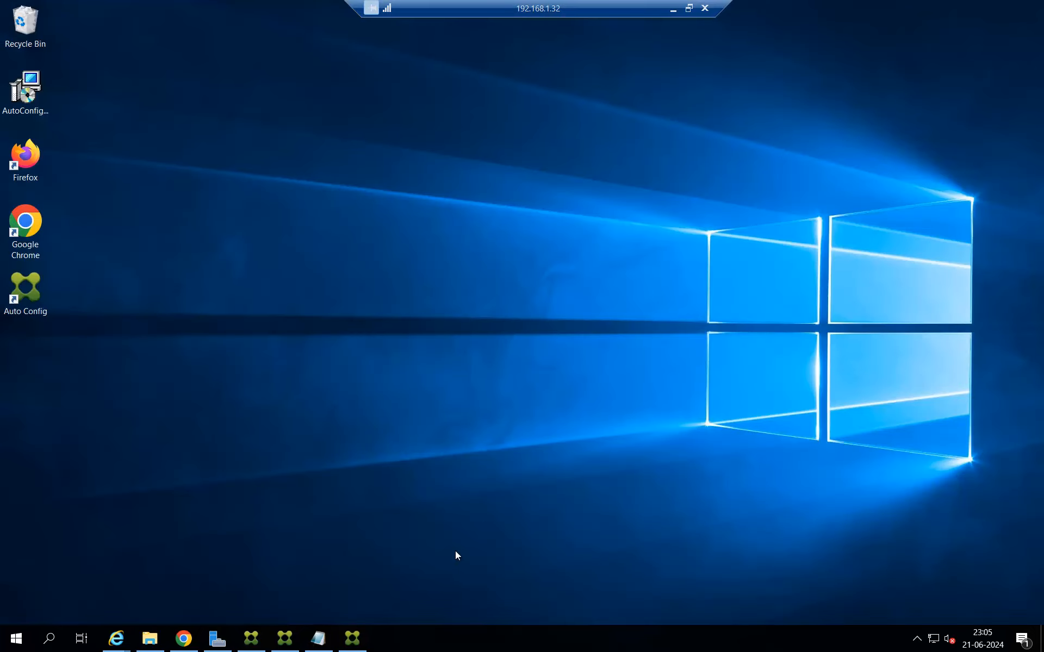
# Switch to Citrix Studio, dismiss the Citrix Policies welcome dialog, and refresh the policies list.
pyautogui.click(251, 638)
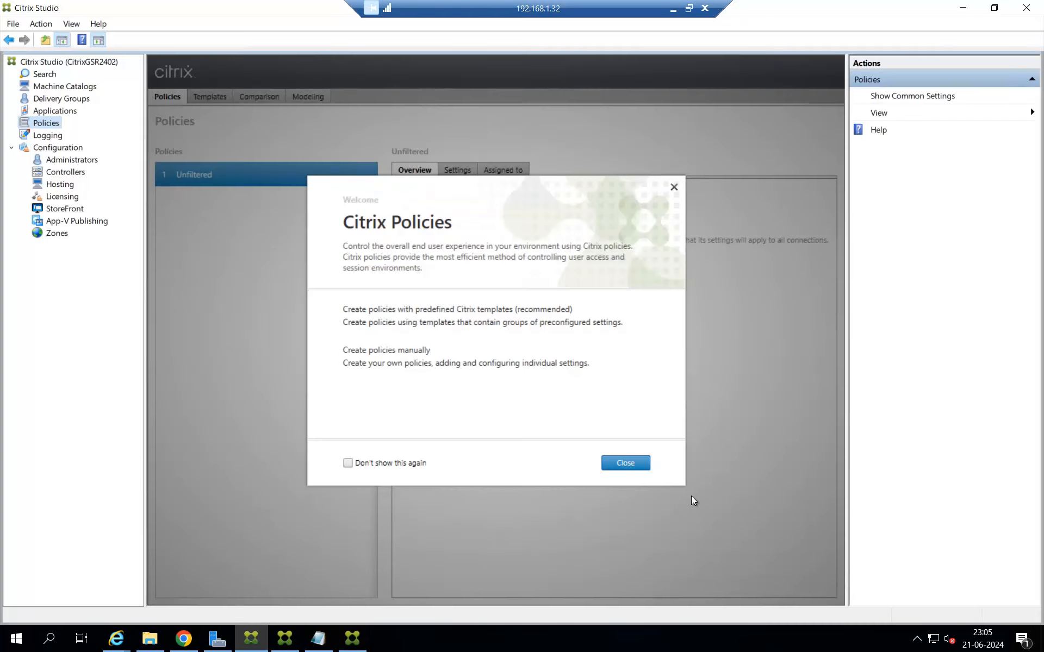
pyautogui.click(628, 462)
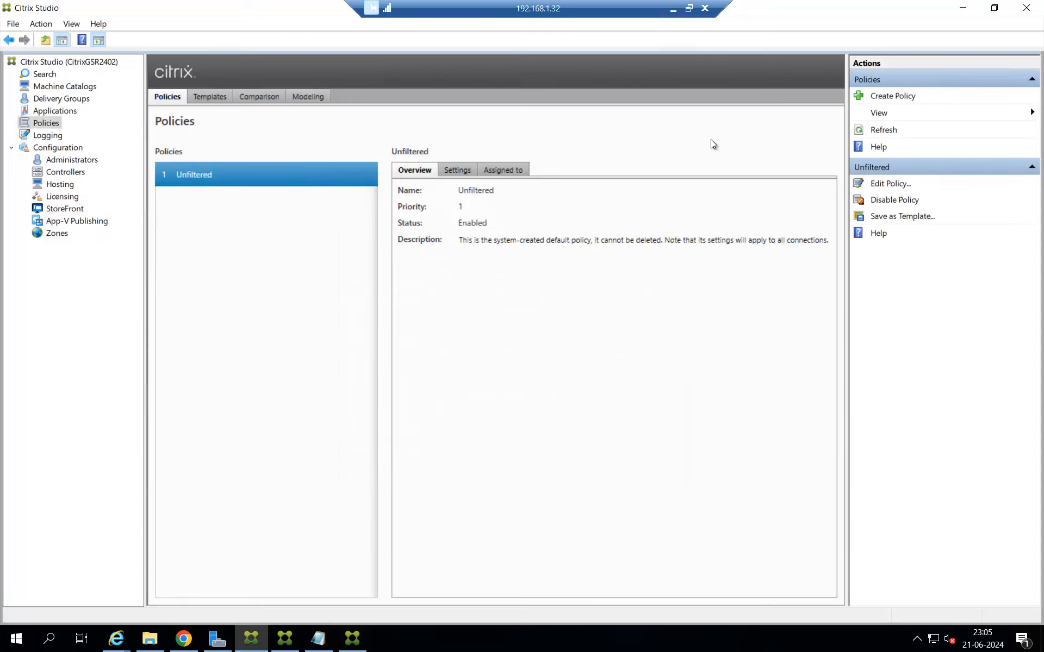
pyautogui.click(882, 132)
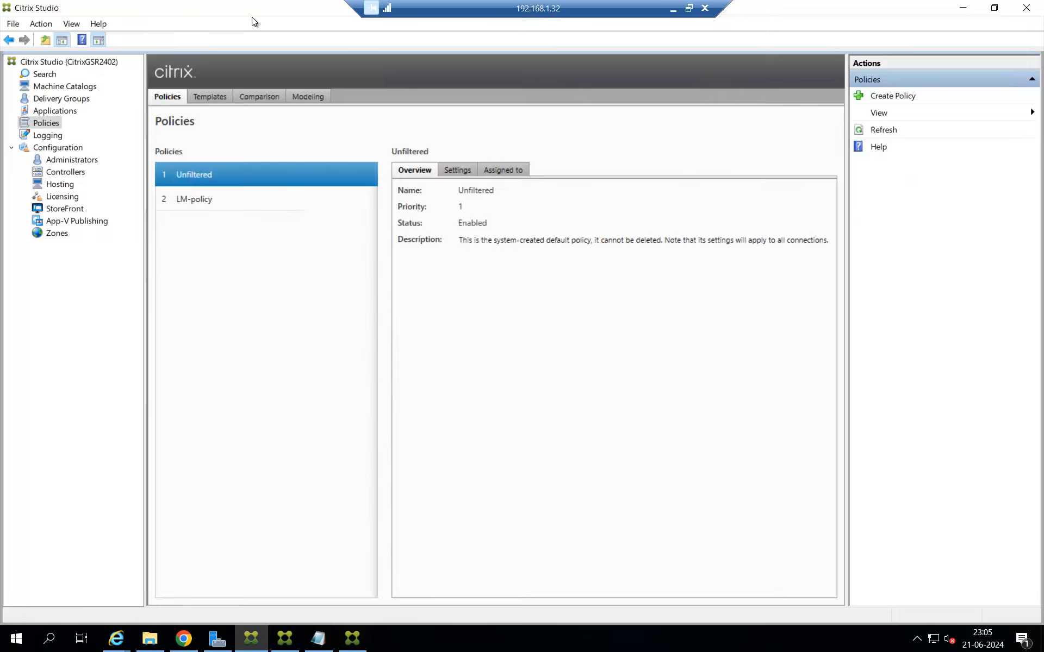
# Review the imported machine catalogs, delivery groups, Unfiltered and LM-policy policies, and applications in the site.
pyautogui.click(86, 90)
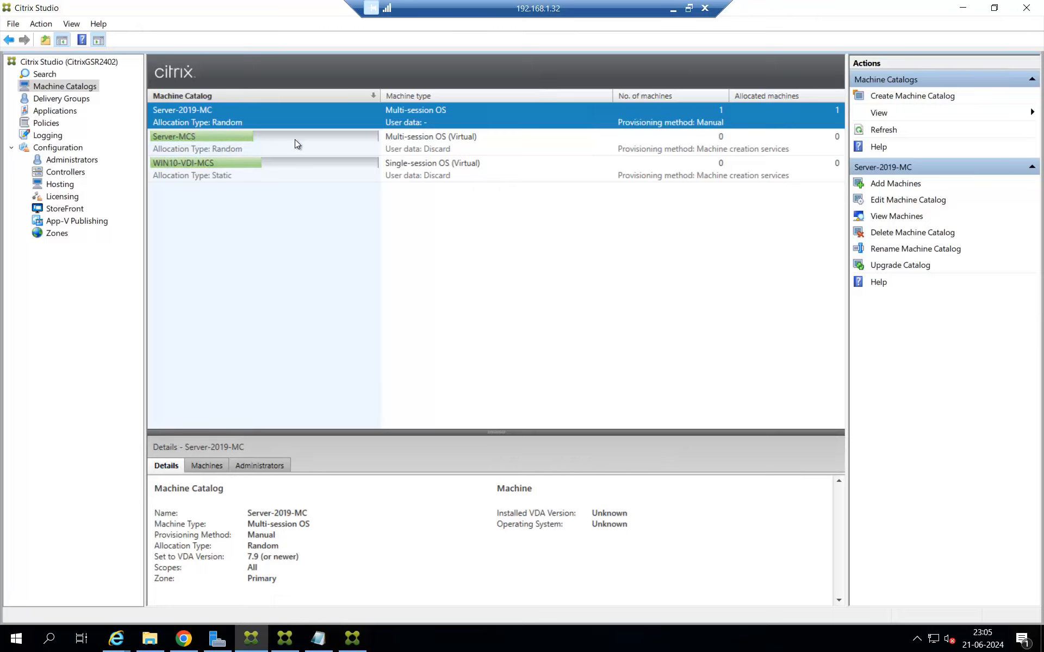
pyautogui.moveTo(262, 169)
pyautogui.moveTo(298, 139)
pyautogui.click(76, 100)
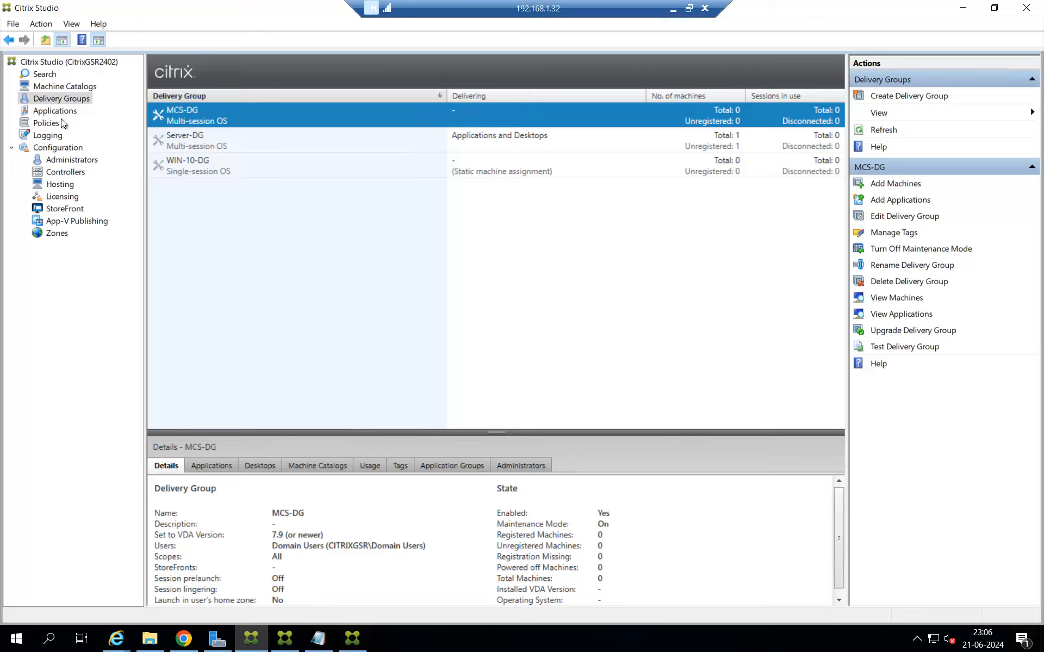
pyautogui.click(50, 122)
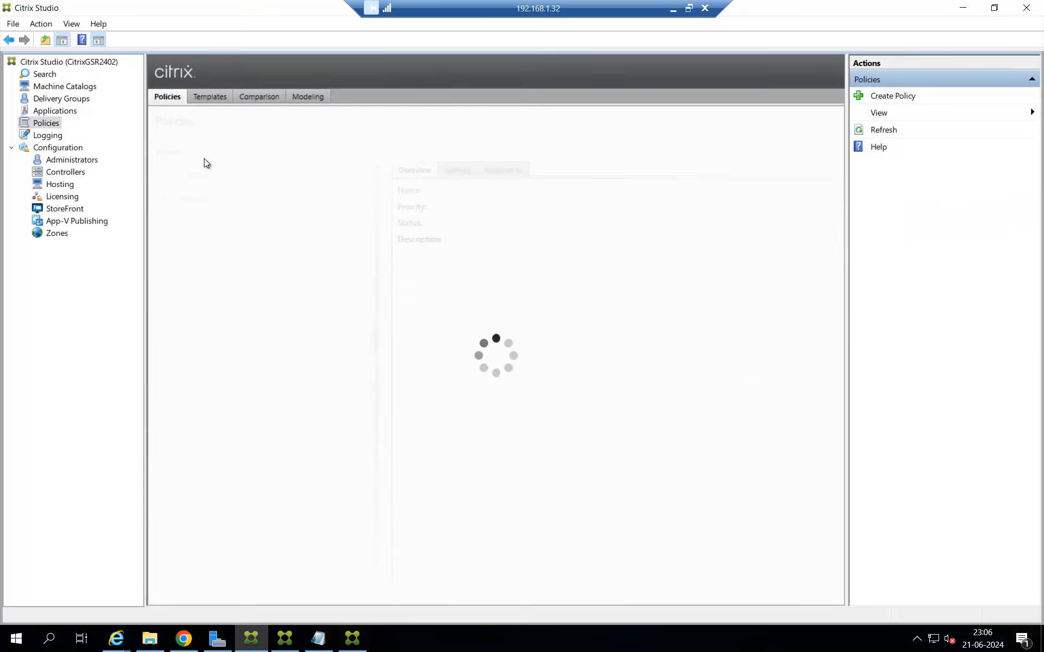
pyautogui.click(205, 179)
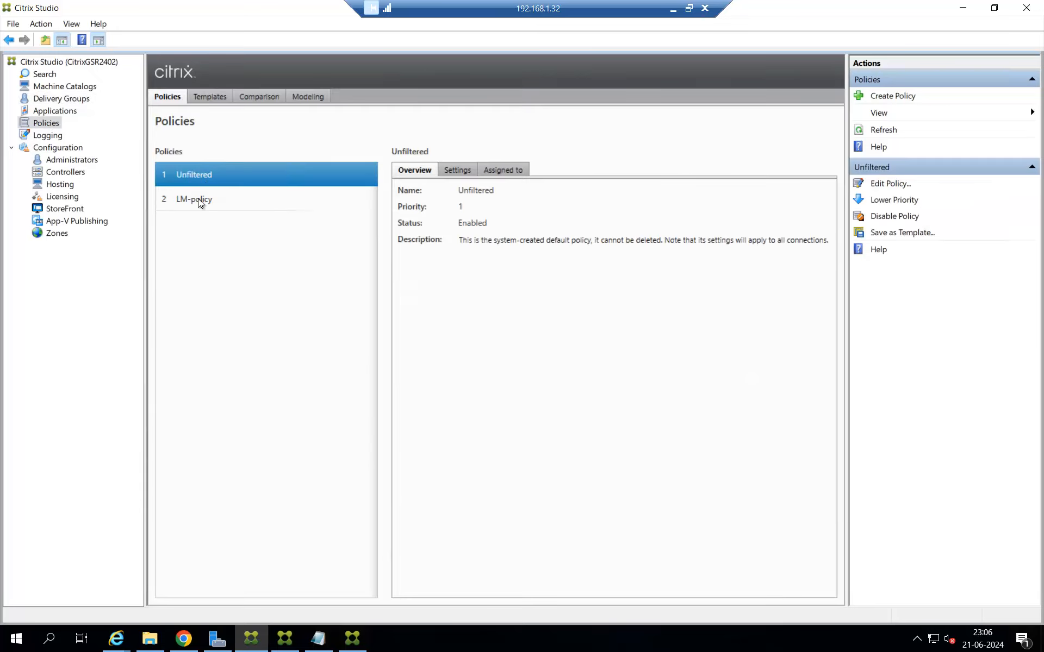
pyautogui.click(199, 199)
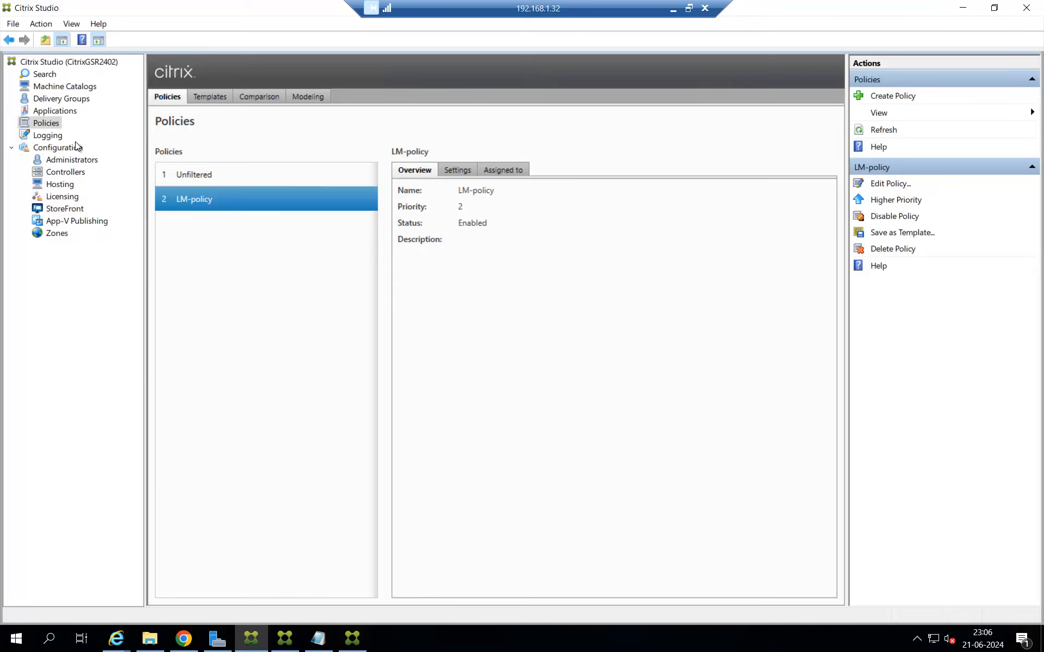
pyautogui.click(52, 112)
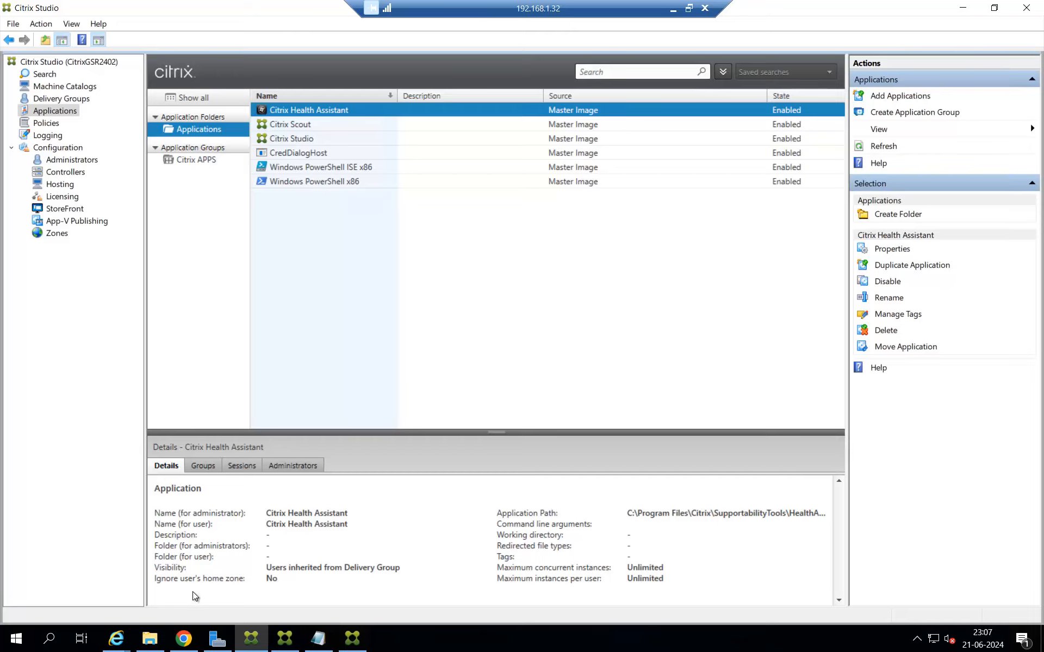
# Switch to Chrome, reload the Citrix Workspace home page to check the published resources, and minimize the browser.
pyautogui.click(184, 639)
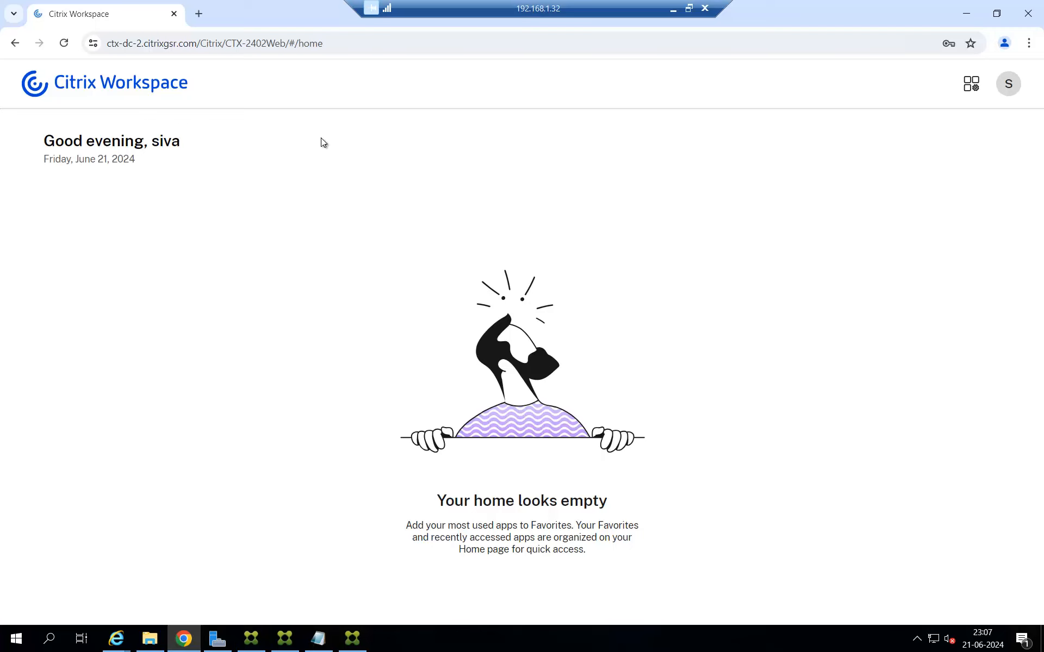
pyautogui.click(63, 44)
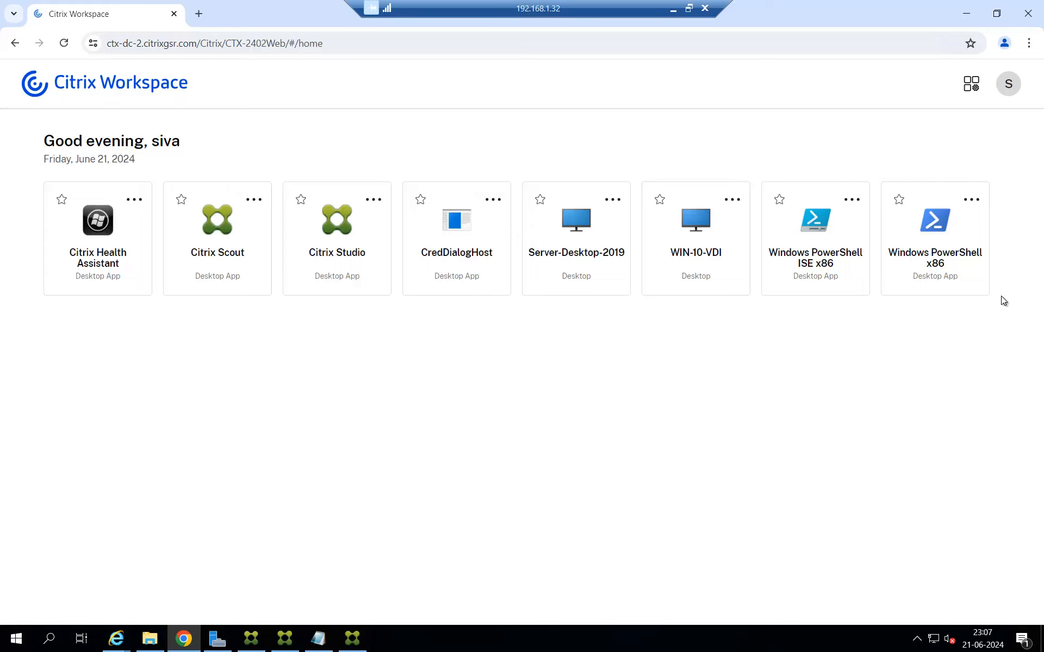
pyautogui.click(966, 12)
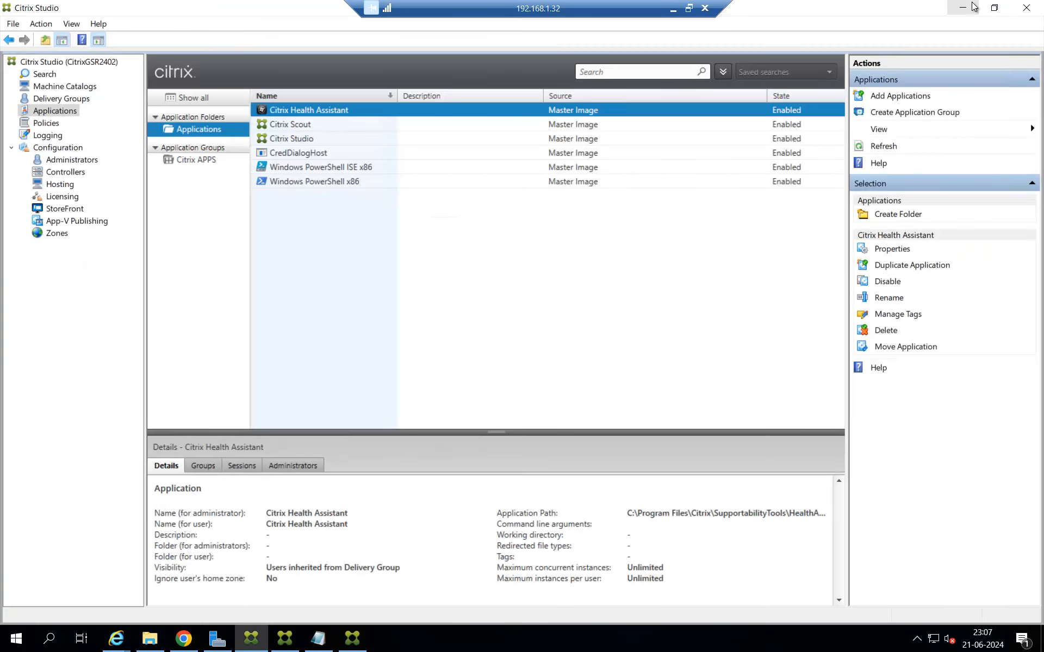
# Examine the machine registration in the Server-2019-MC catalog and minimize the 192.168.1.32 remote session.
pyautogui.click(73, 90)
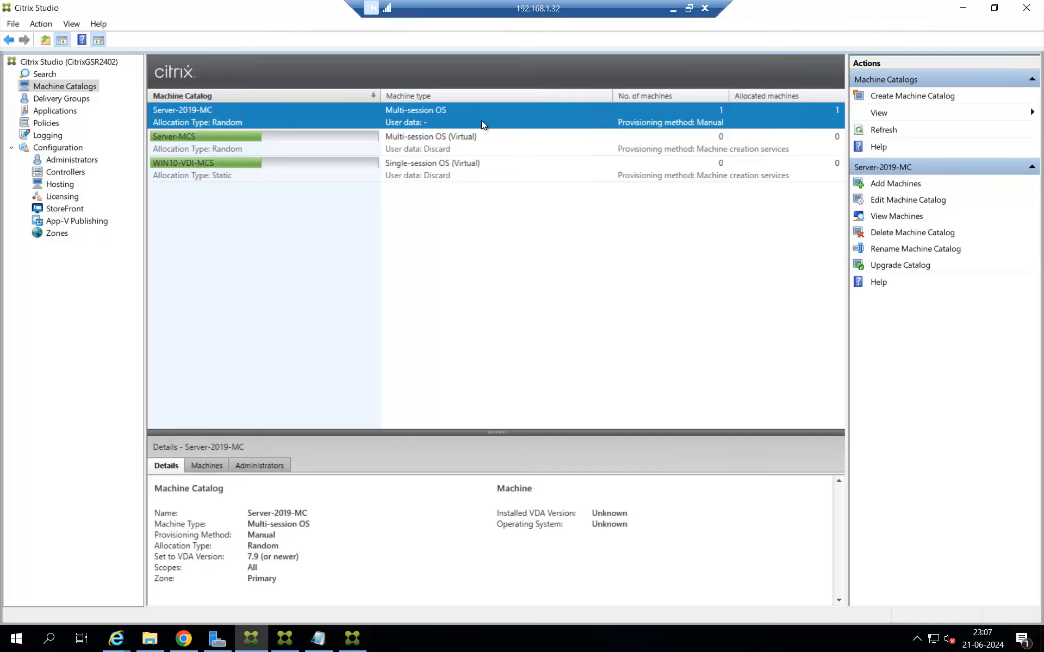
pyautogui.press('F5')
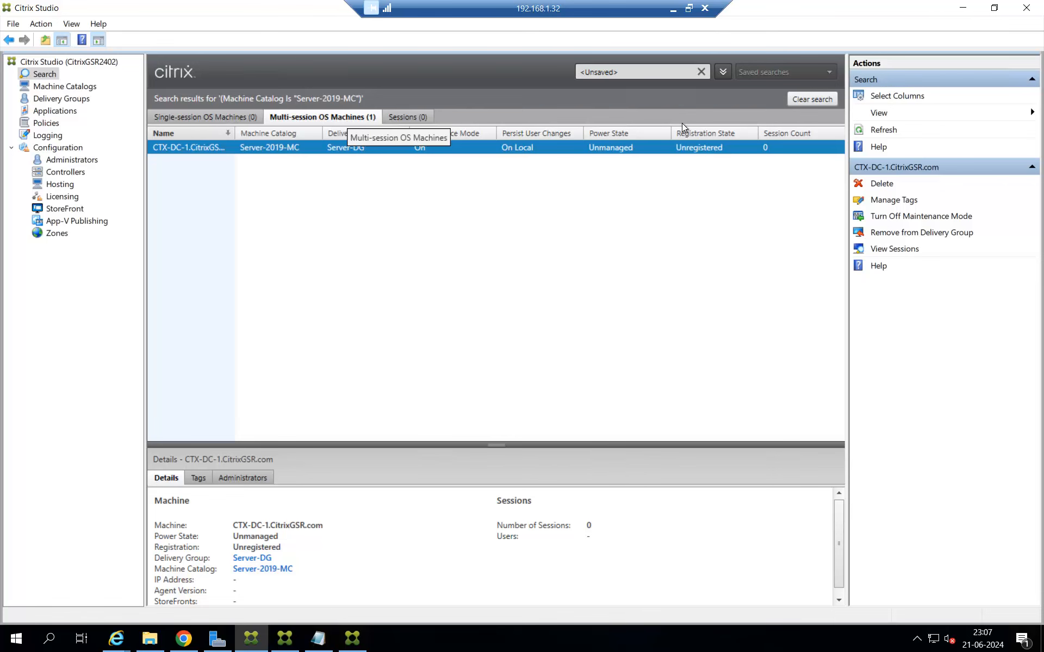
pyautogui.click(672, 9)
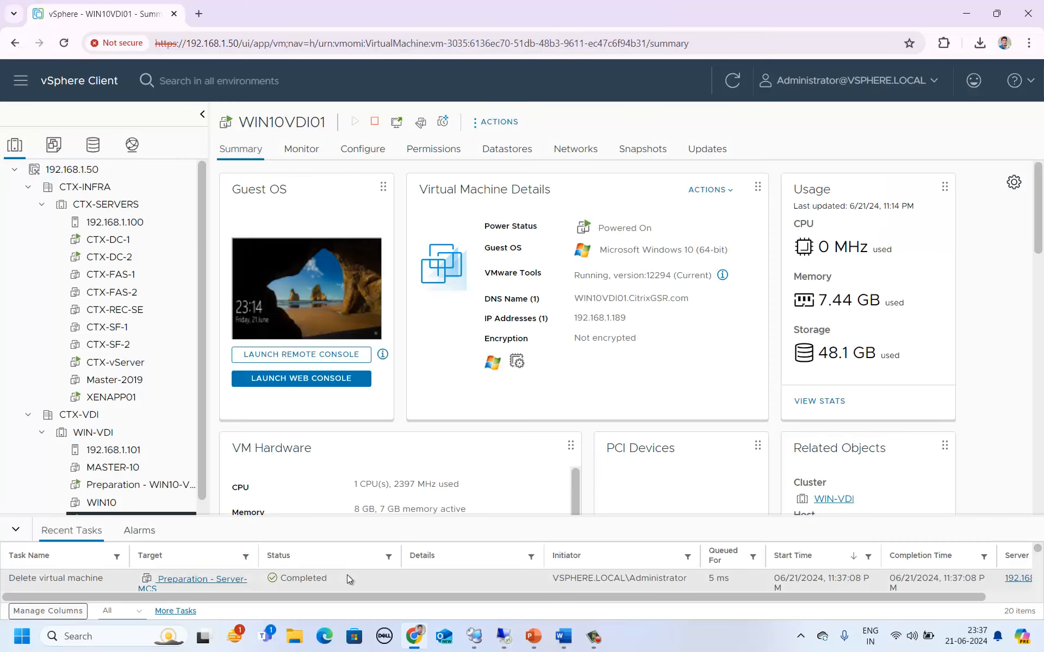
# Switch to Remote Desktop Connection Manager, reconnect the AD-SERVER session, and show it full screen.
pyautogui.click(475, 636)
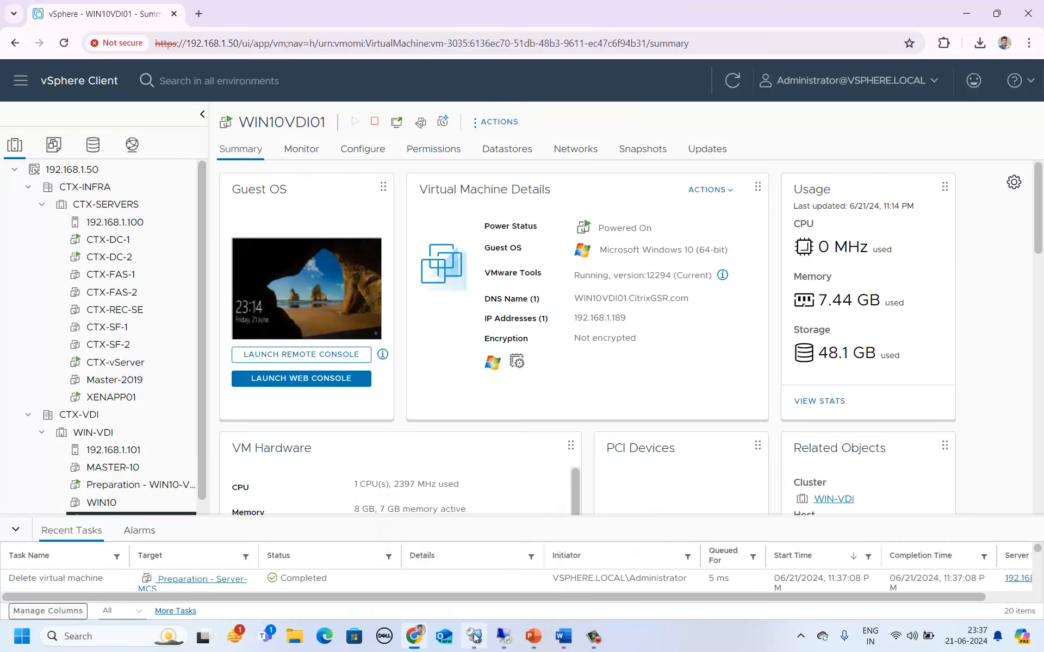
pyautogui.click(69, 50)
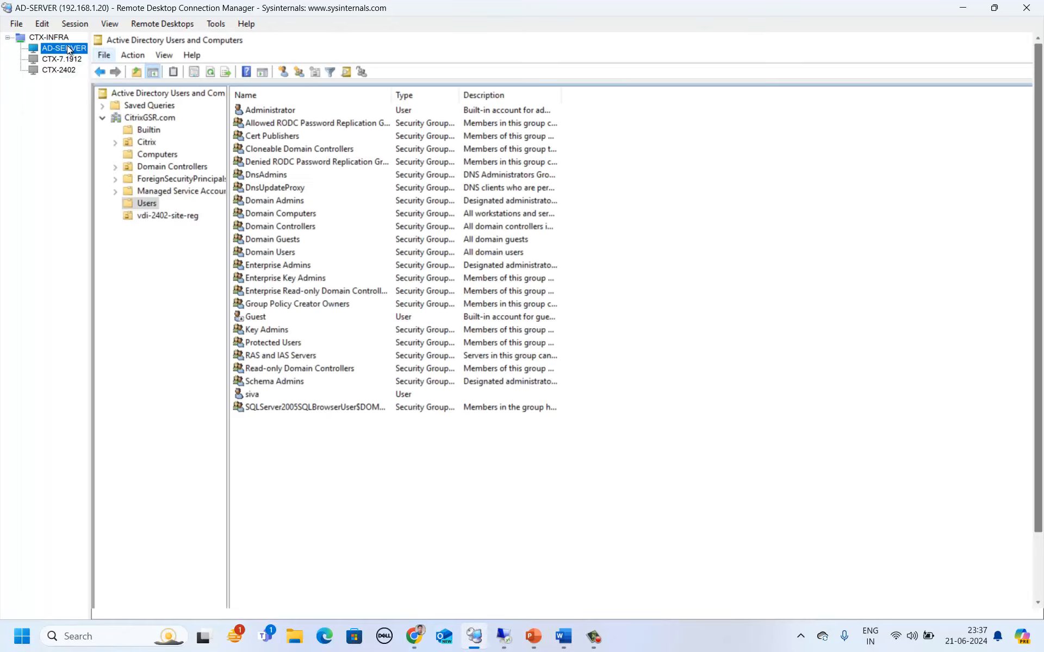
pyautogui.rightClick(68, 49)
pyautogui.click(120, 82)
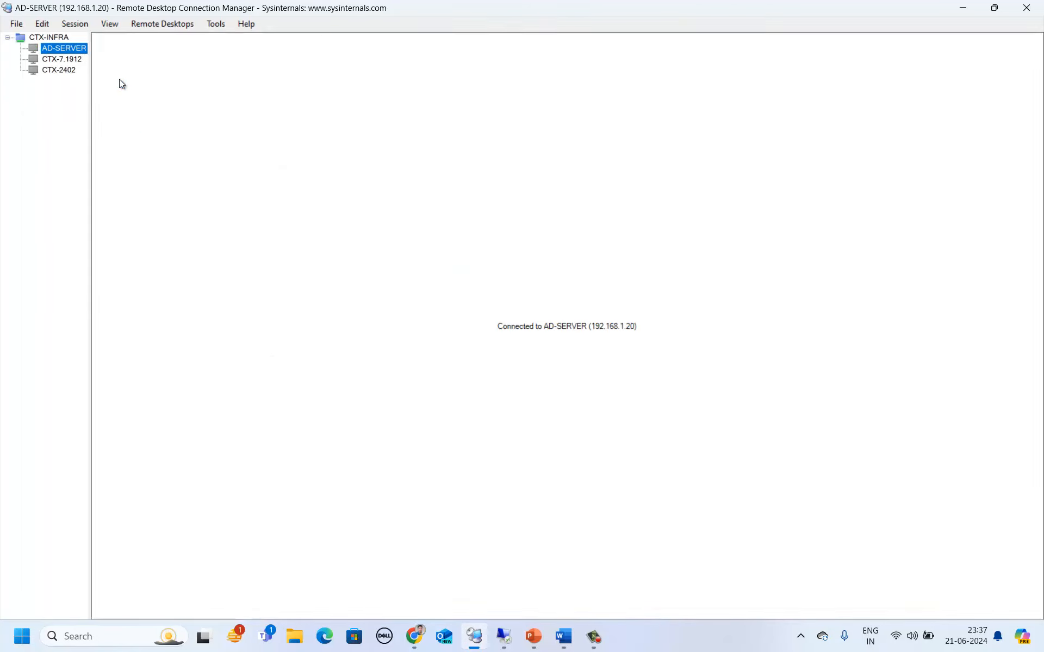
pyautogui.click(609, 445)
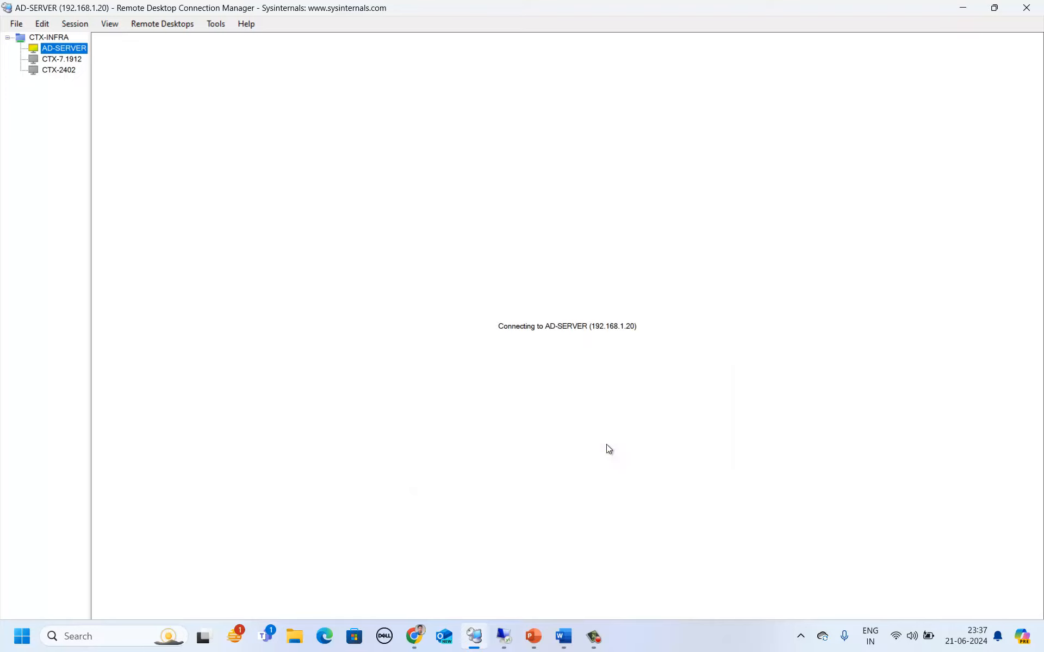
pyautogui.click(74, 27)
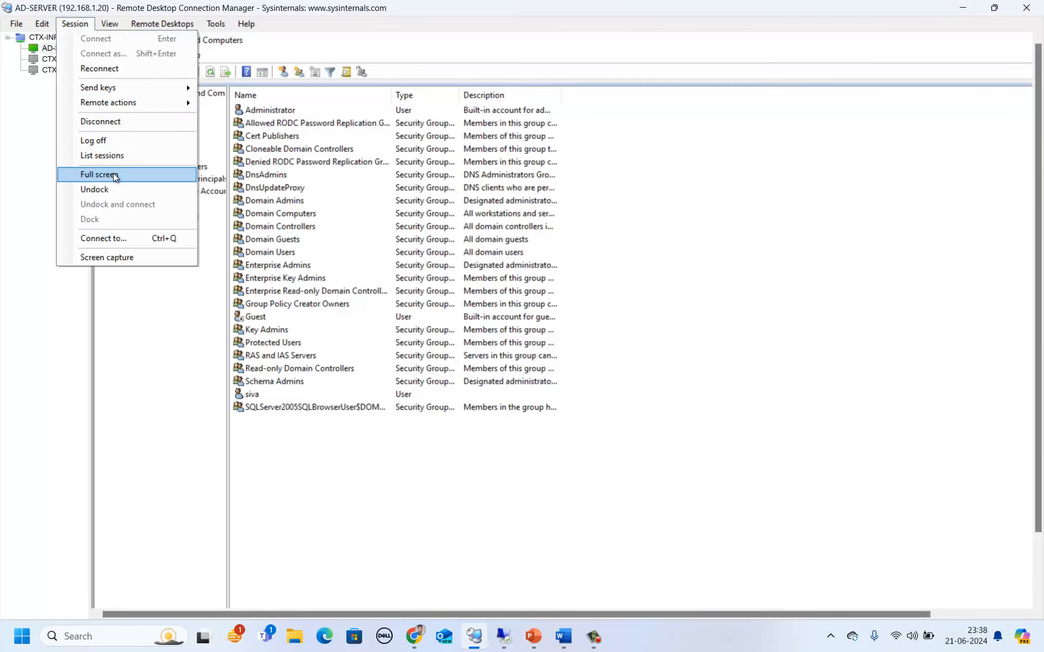
pyautogui.click(113, 173)
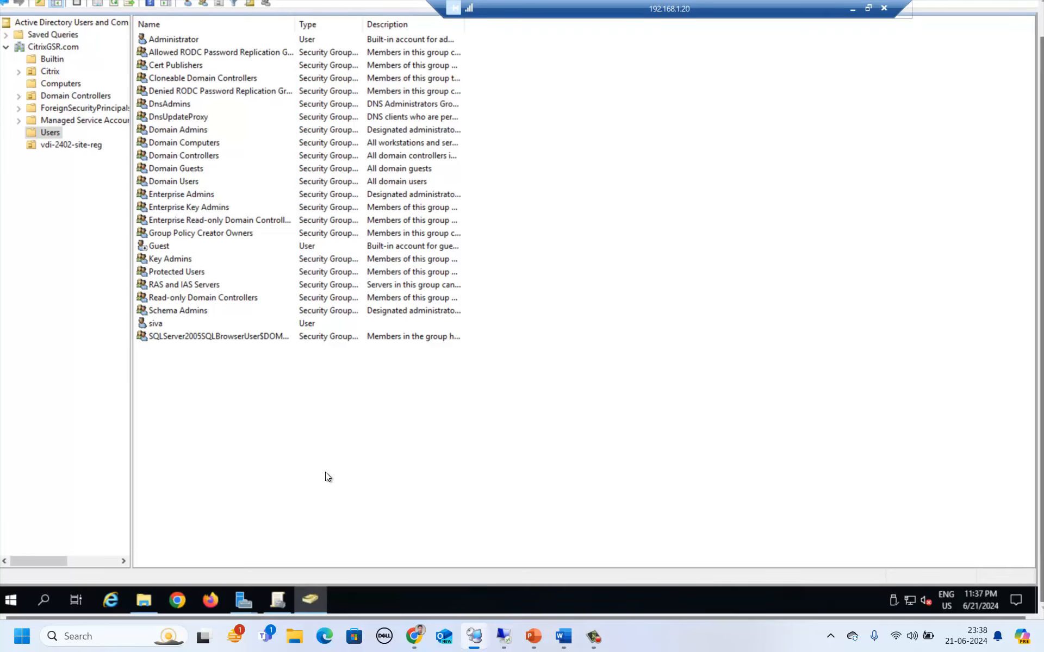
# Switch to Group Policy Management and examine the VDI-Reg-2402-DDC policy's settings, including its Controllers value.
pyautogui.click(277, 599)
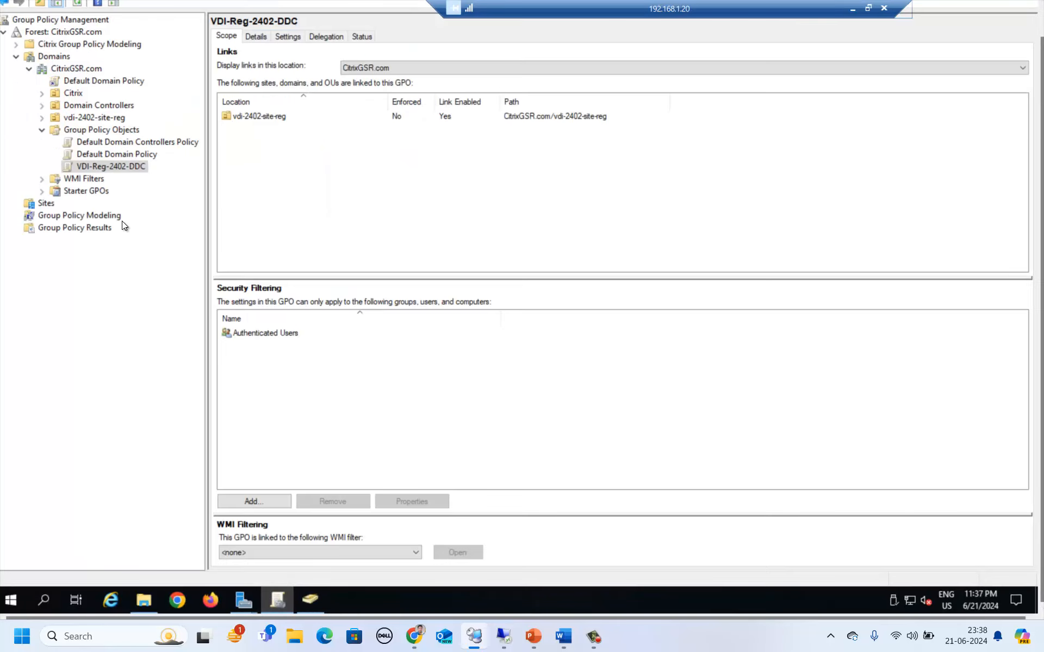
pyautogui.click(113, 171)
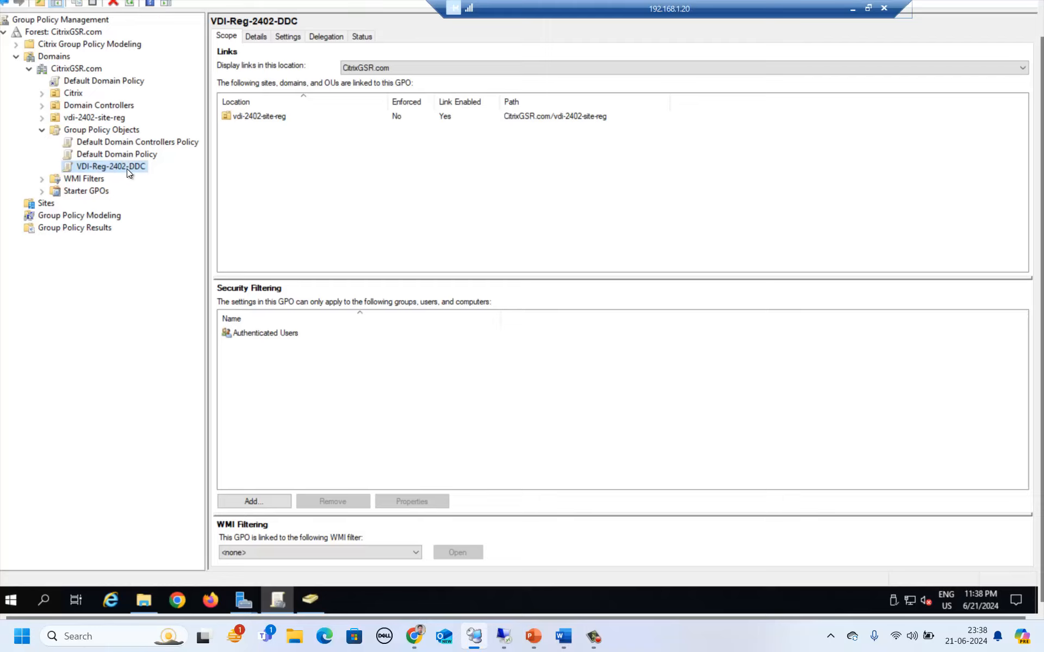
pyautogui.click(286, 36)
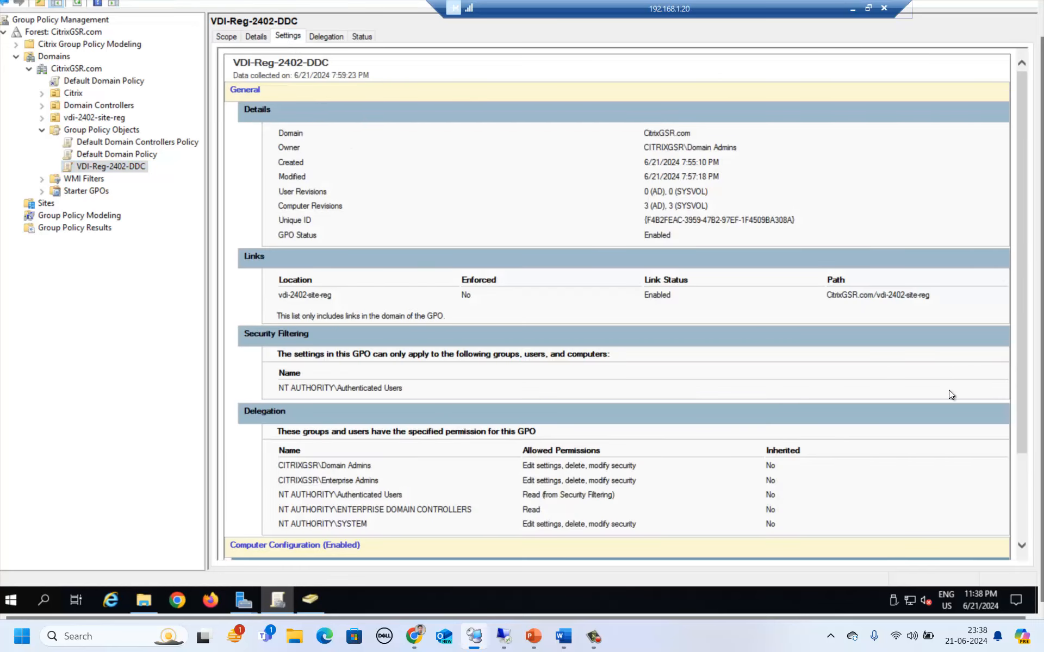
pyautogui.moveTo(1020, 335); pyautogui.dragTo(1032, 468)
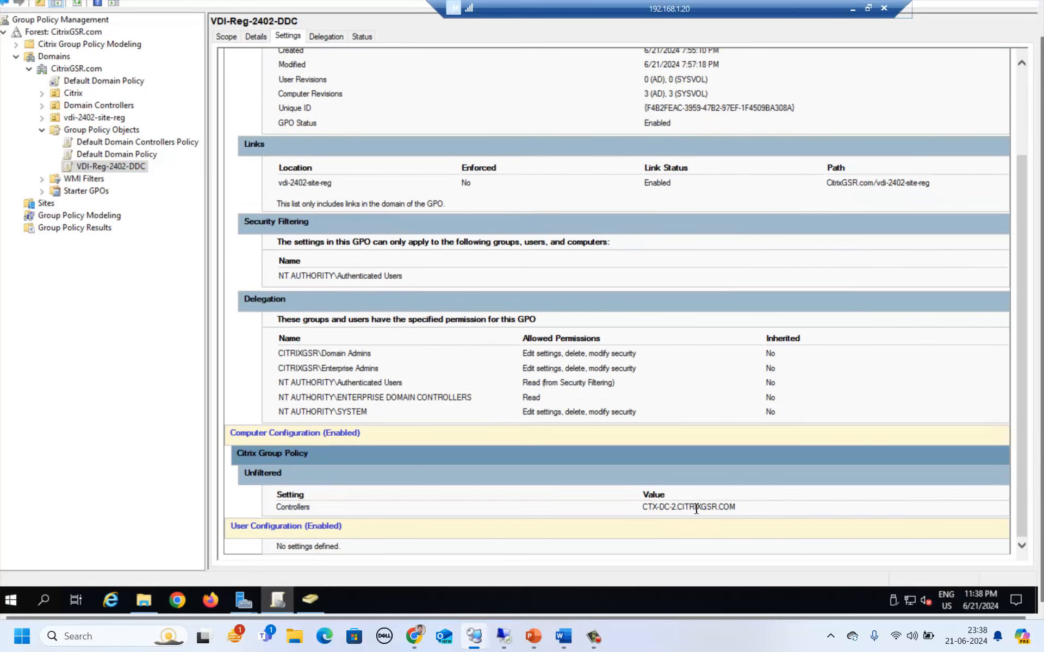
pyautogui.click(100, 172)
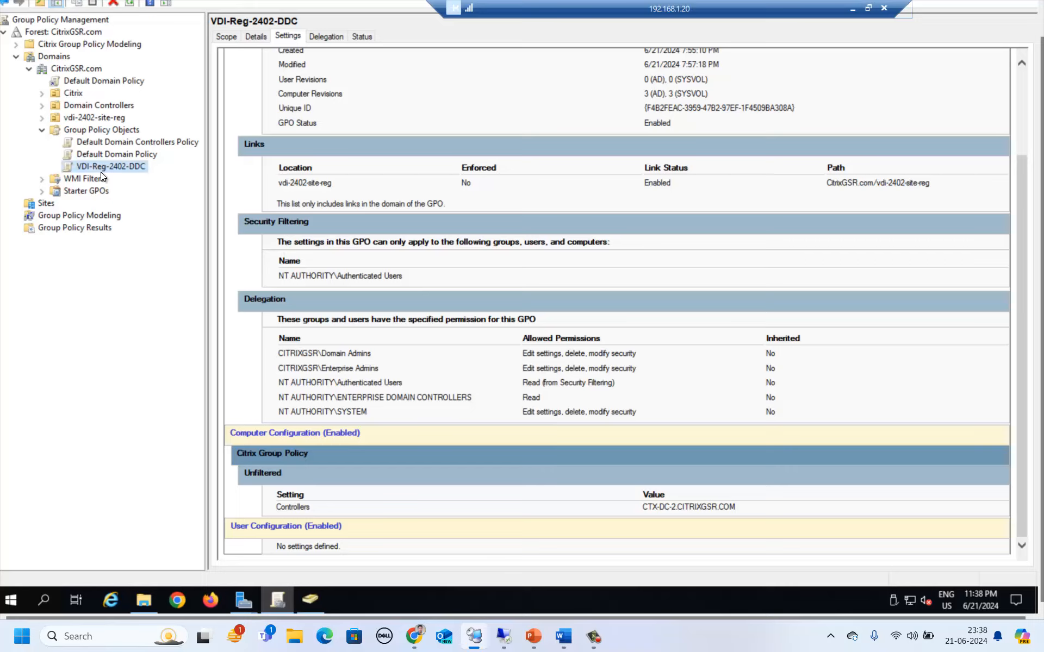
# Check which group policy object is linked to the vdi-2402-site-reg organizational unit.
pyautogui.click(100, 119)
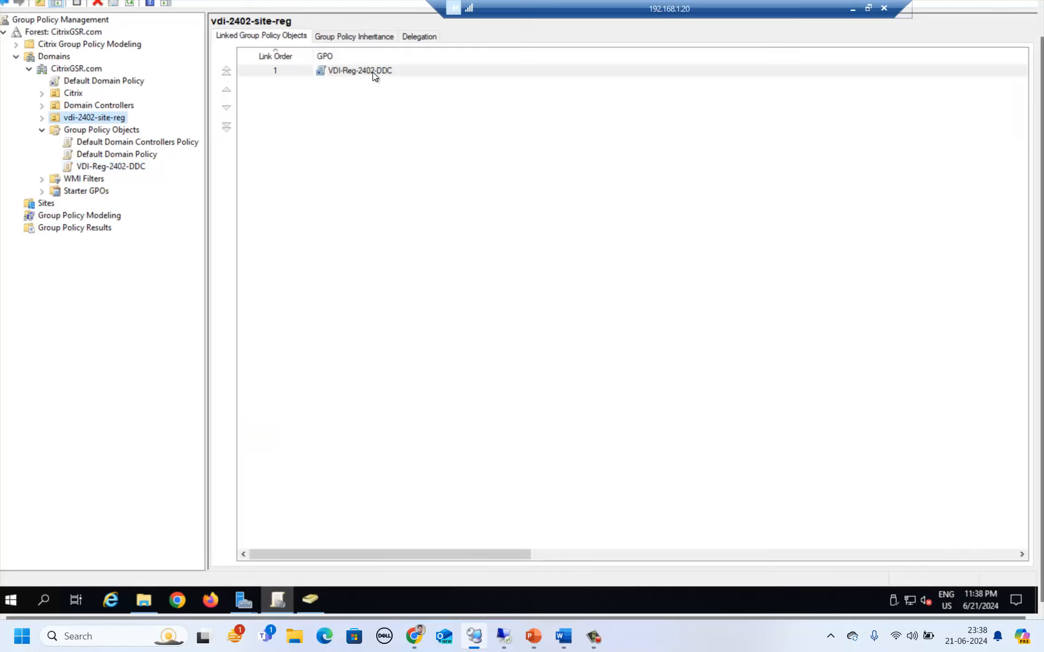
pyautogui.click(372, 72)
pyautogui.click(374, 72)
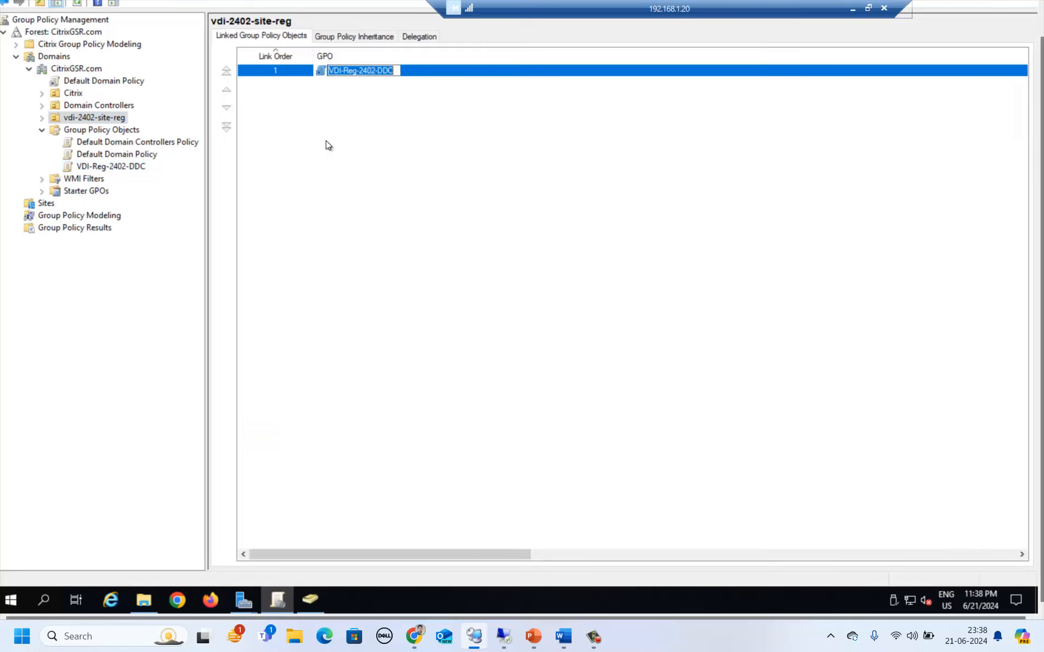
pyautogui.click(313, 142)
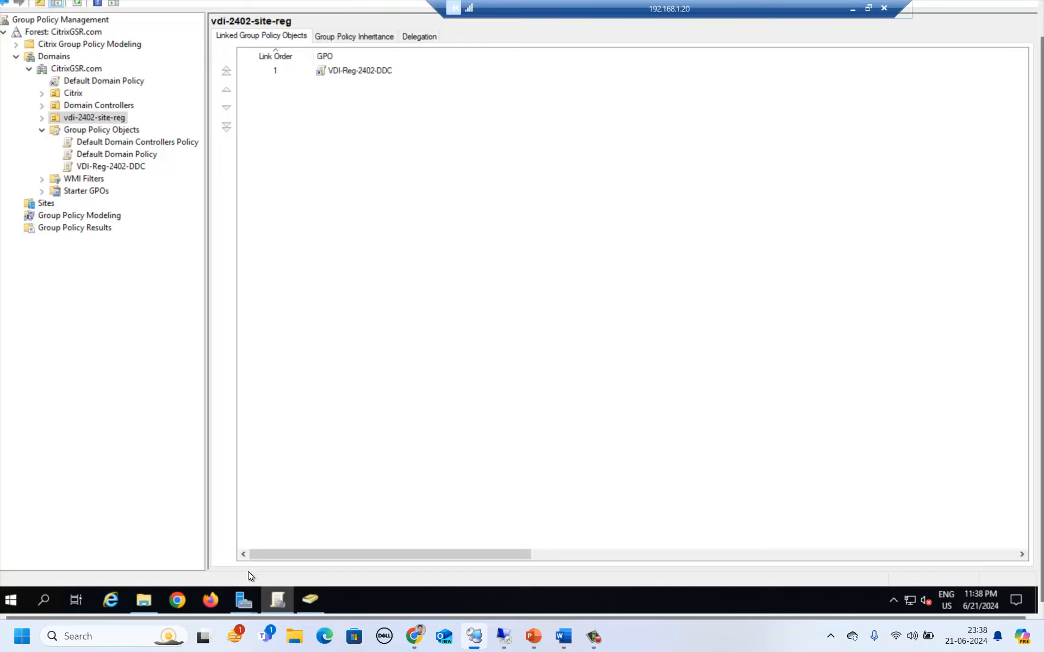
# In Active Directory Users and Computers, move the CTX-DC-1 computer from Computers to the vdi-2402-site-reg organizational unit.
pyautogui.click(307, 599)
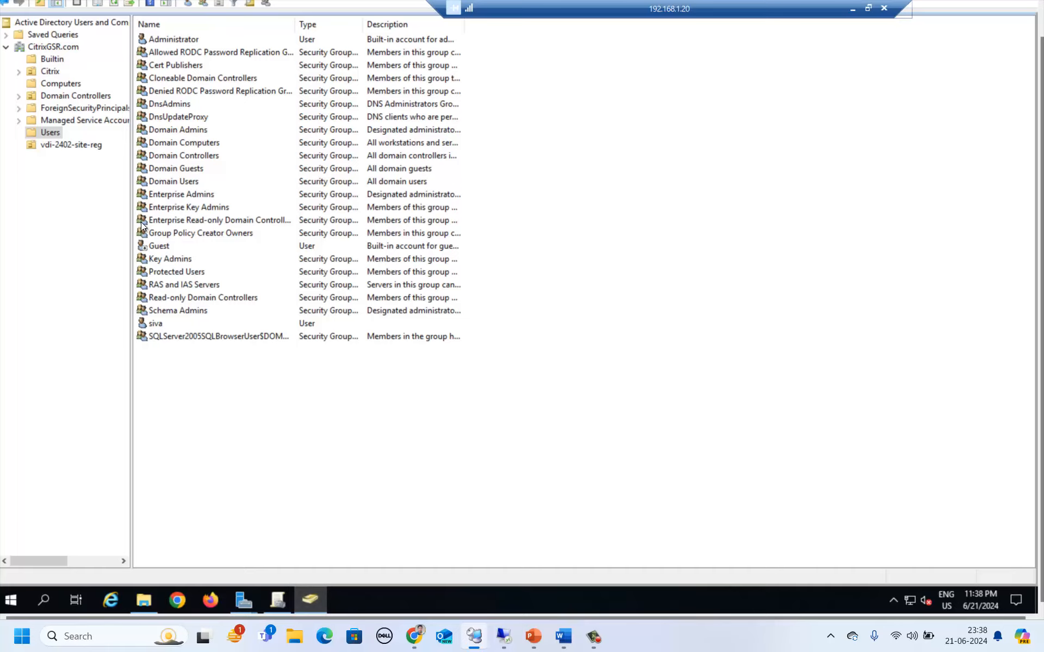
pyautogui.click(55, 84)
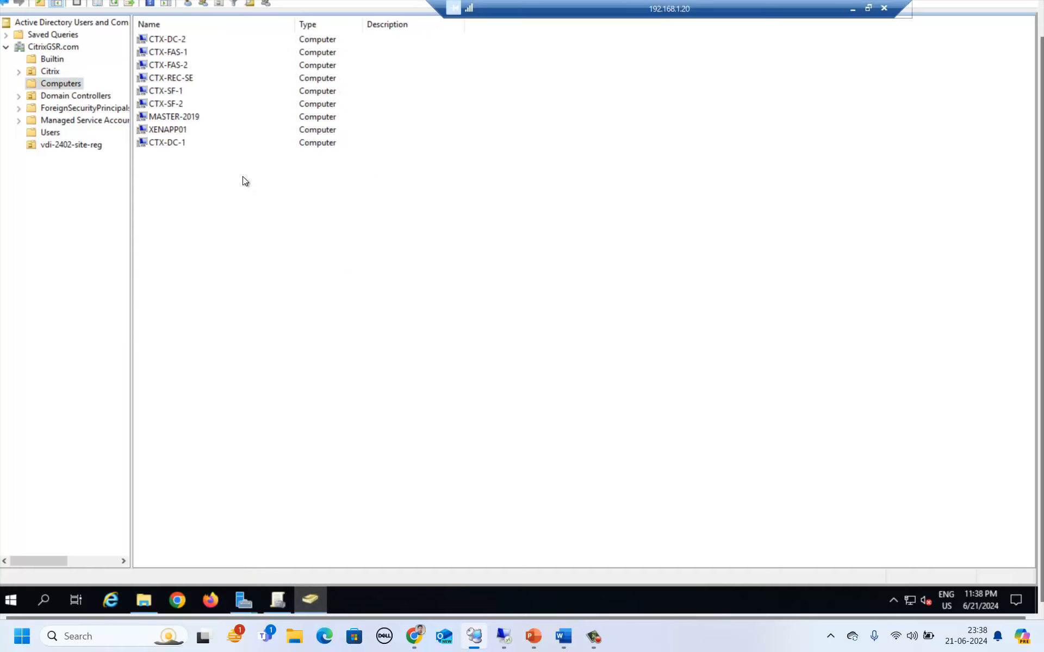
pyautogui.click(185, 131)
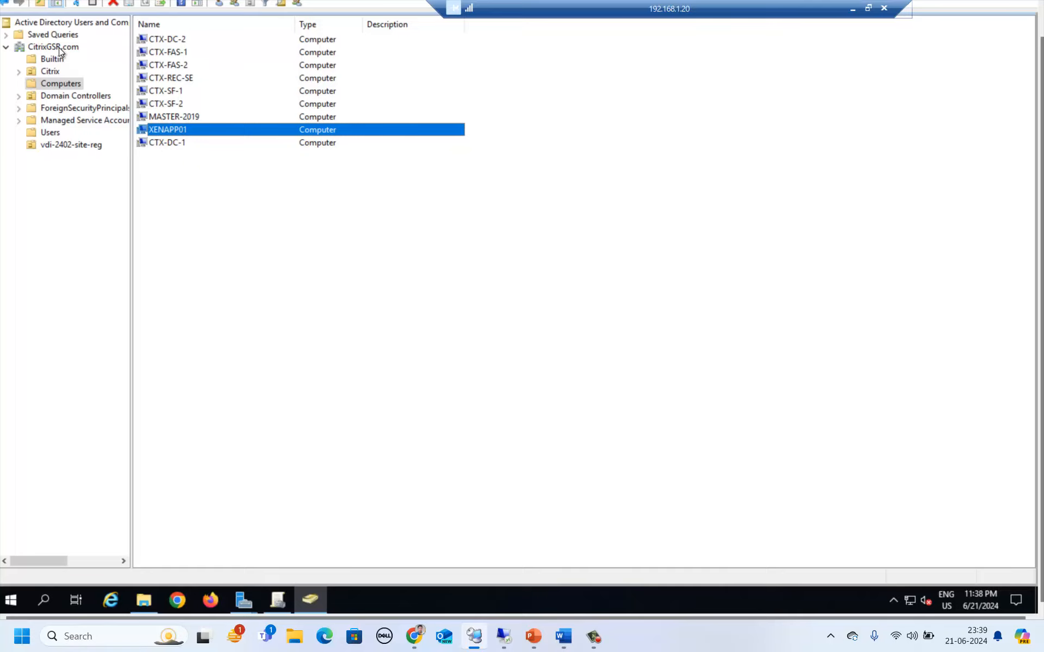
pyautogui.click(174, 142)
pyautogui.rightClick(174, 142)
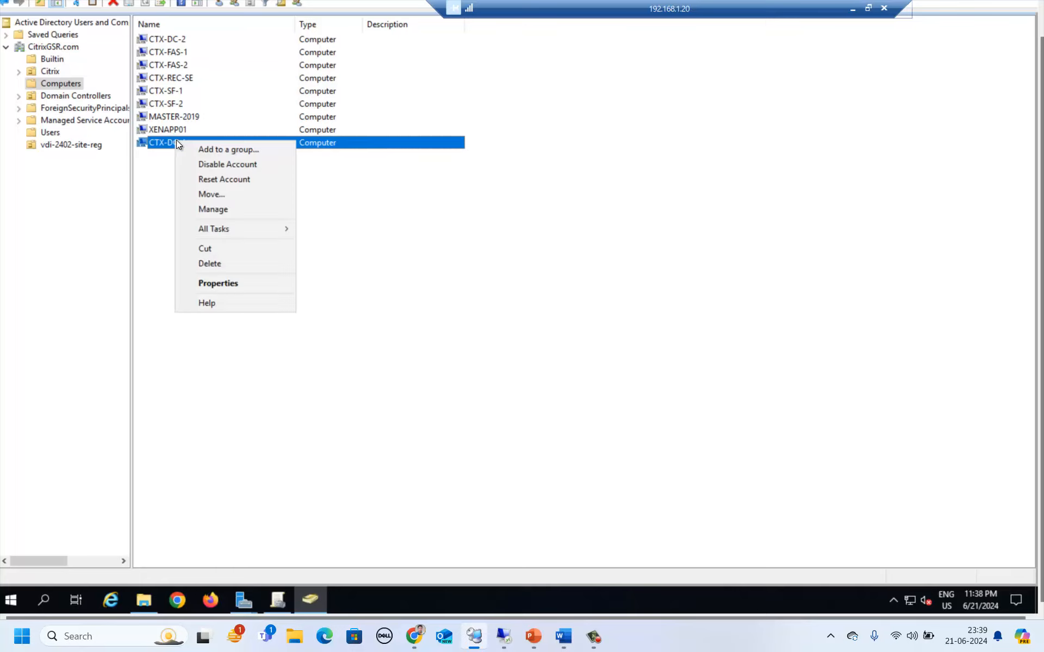
pyautogui.click(223, 197)
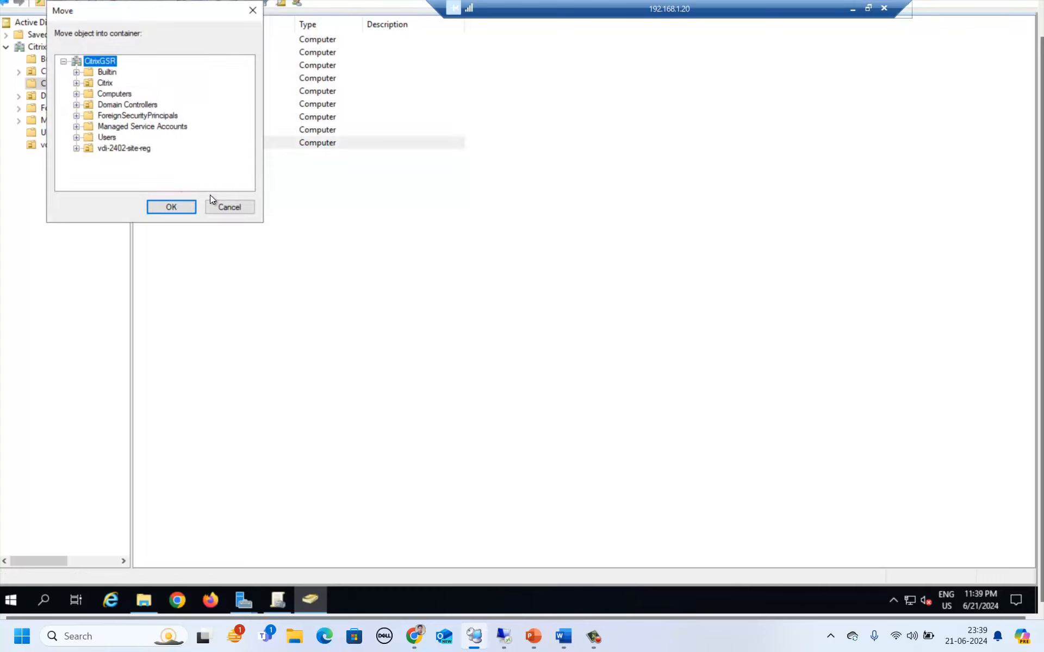
pyautogui.click(131, 146)
pyautogui.click(163, 204)
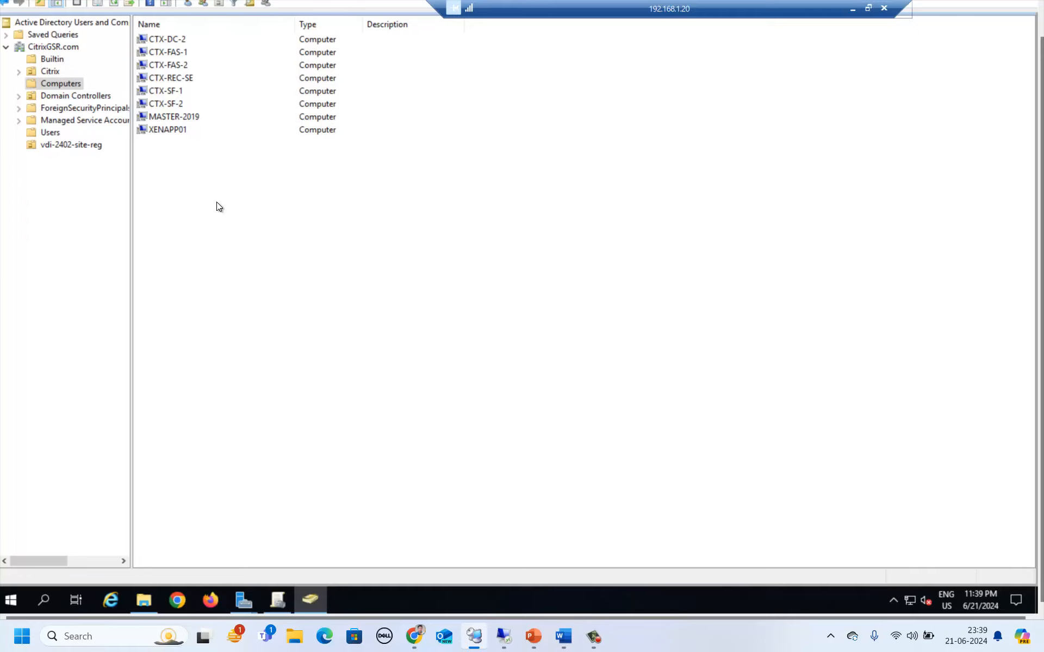
# Review the computers in the vdi-2402-site-reg organizational unit and compare with the Citrix and Computers containers of CitrixGSR.com.
pyautogui.click(77, 145)
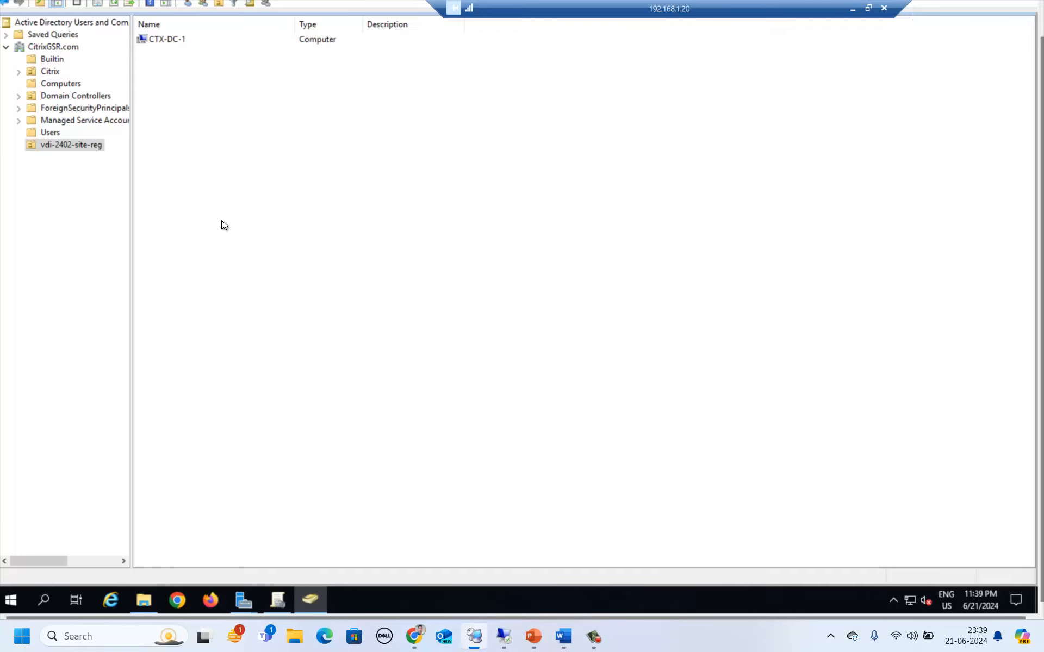
pyautogui.click(52, 48)
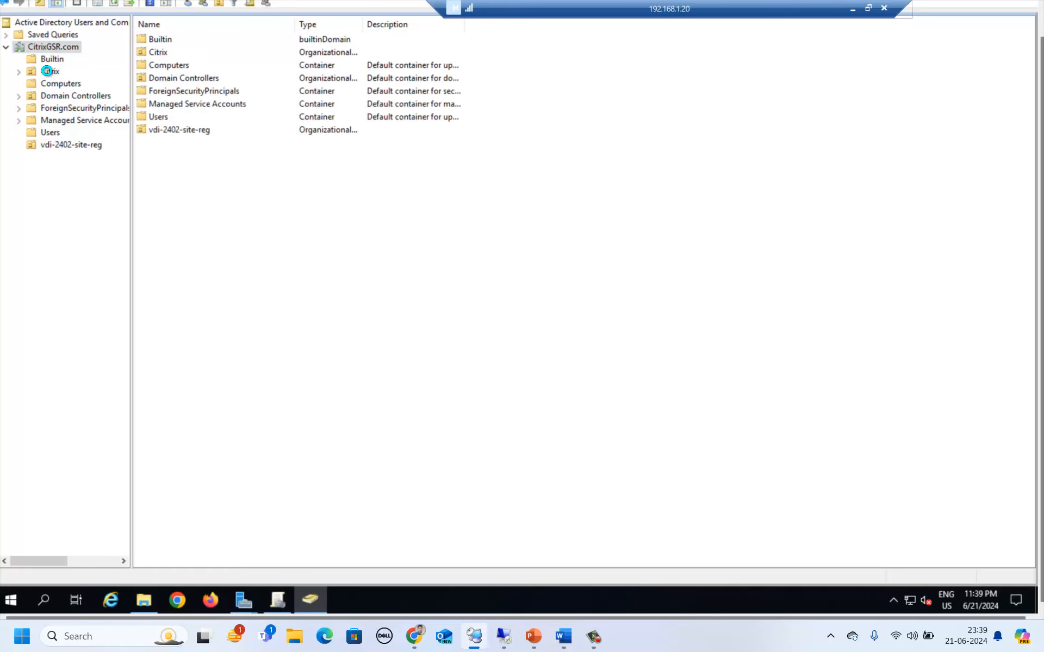
pyautogui.click(47, 71)
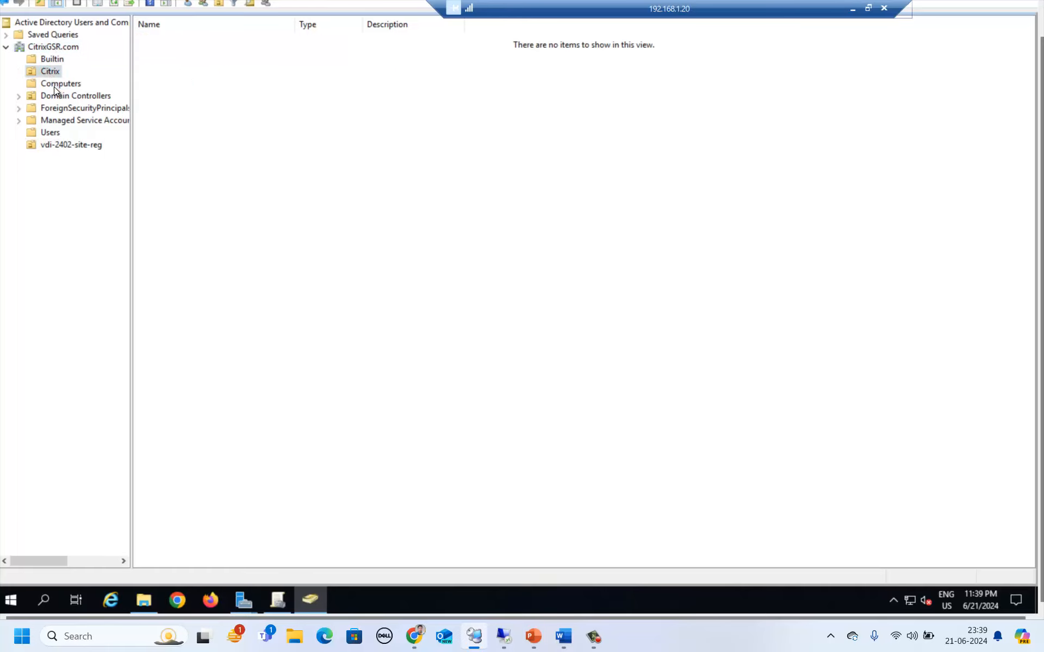
pyautogui.click(54, 86)
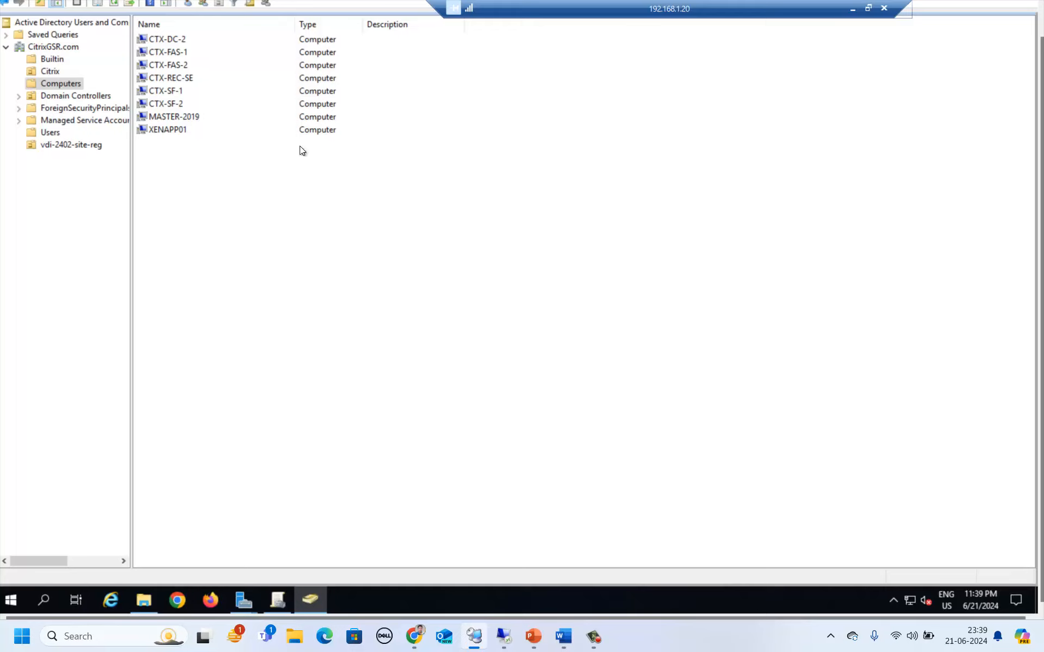
# Leave the domain controller session, switch to the 192.168.1.31 remote desktop session, and minimize its AutoConfig folder window.
pyautogui.click(851, 8)
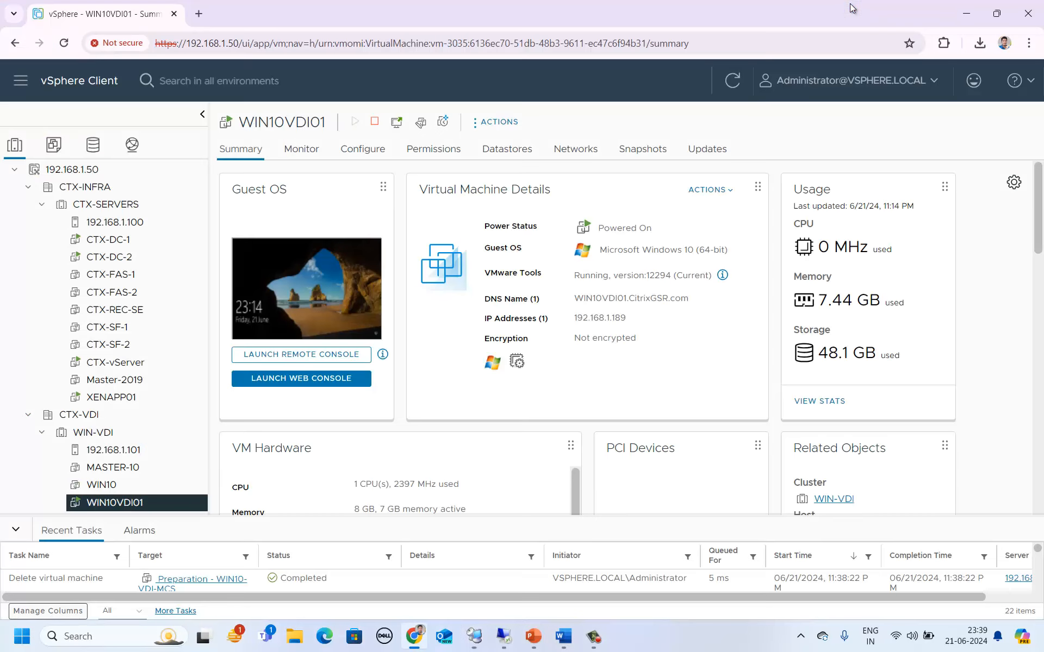
pyautogui.moveTo(503, 641)
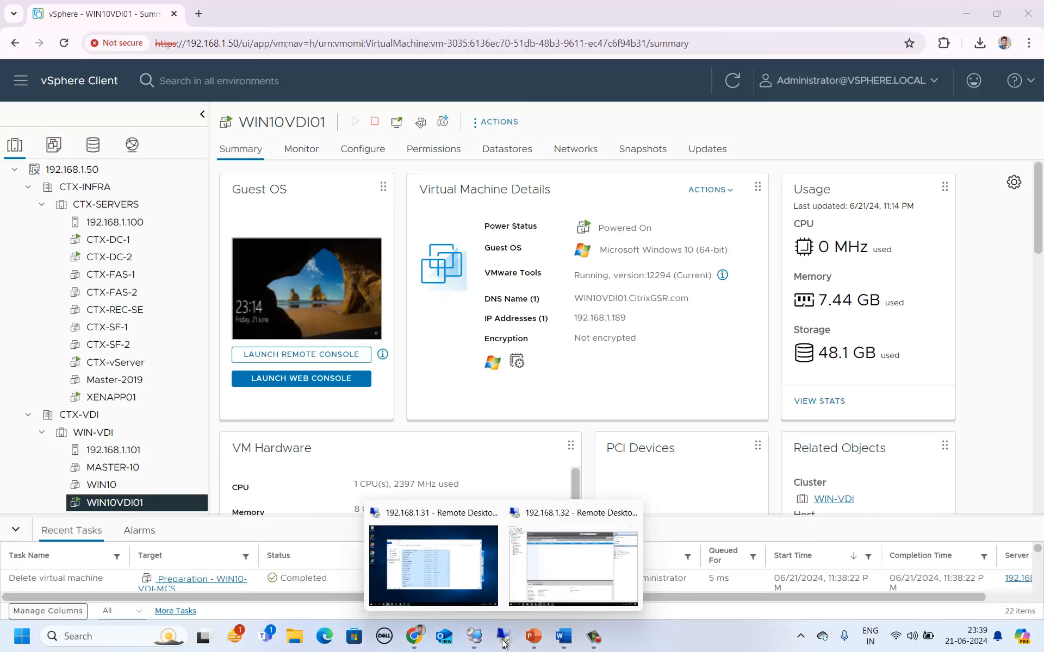
pyautogui.click(474, 582)
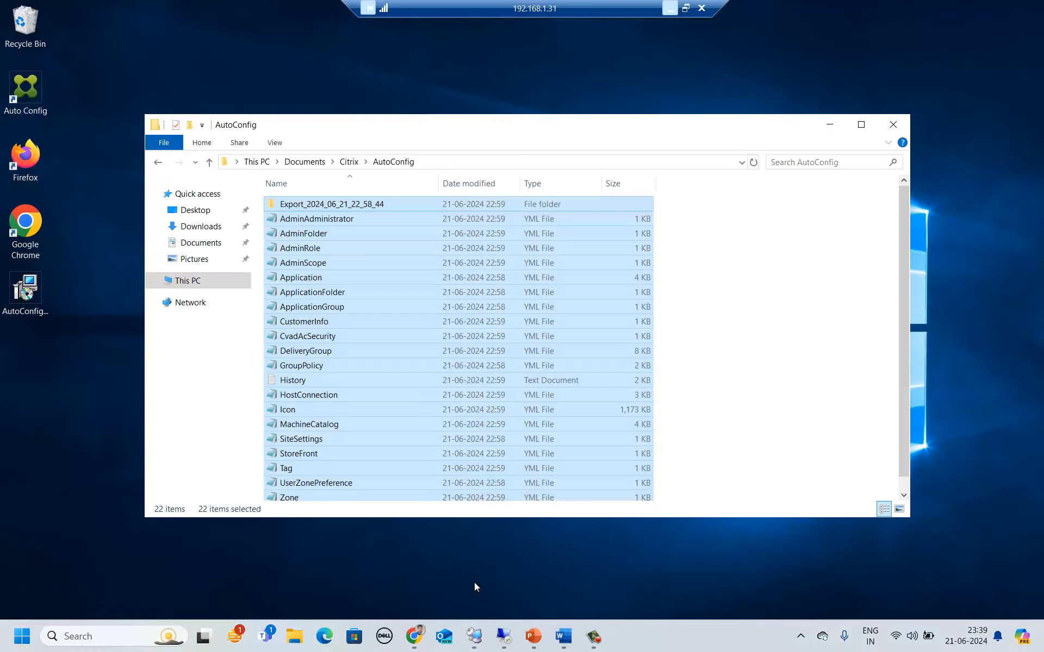
pyautogui.click(829, 124)
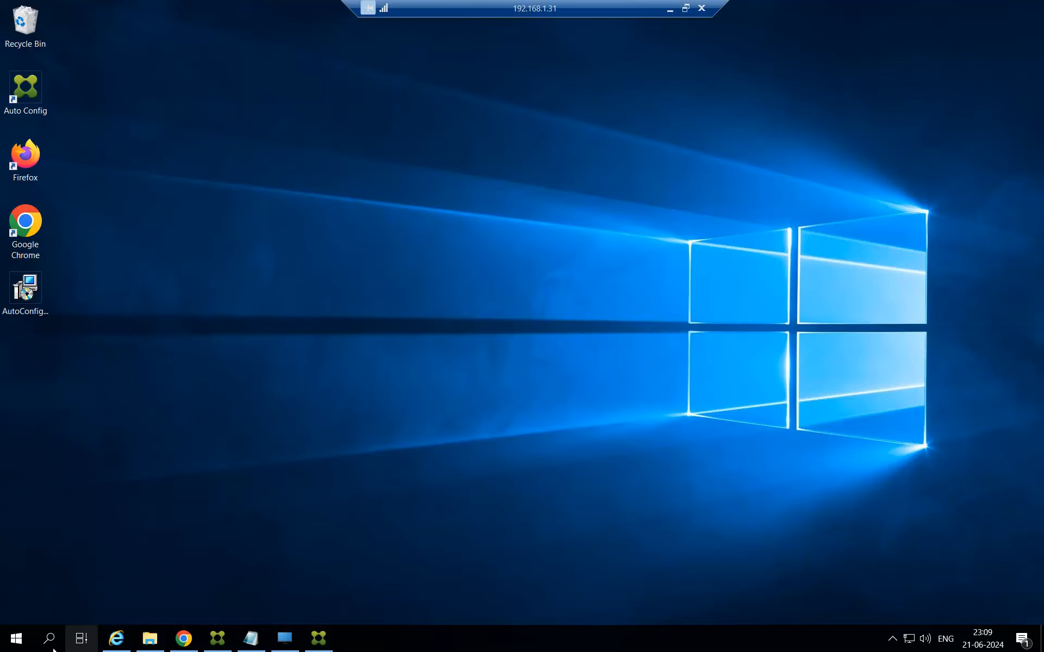
# Run services.msc on 192.168.1.31 and maximize the Services console.
pyautogui.rightClick(19, 640)
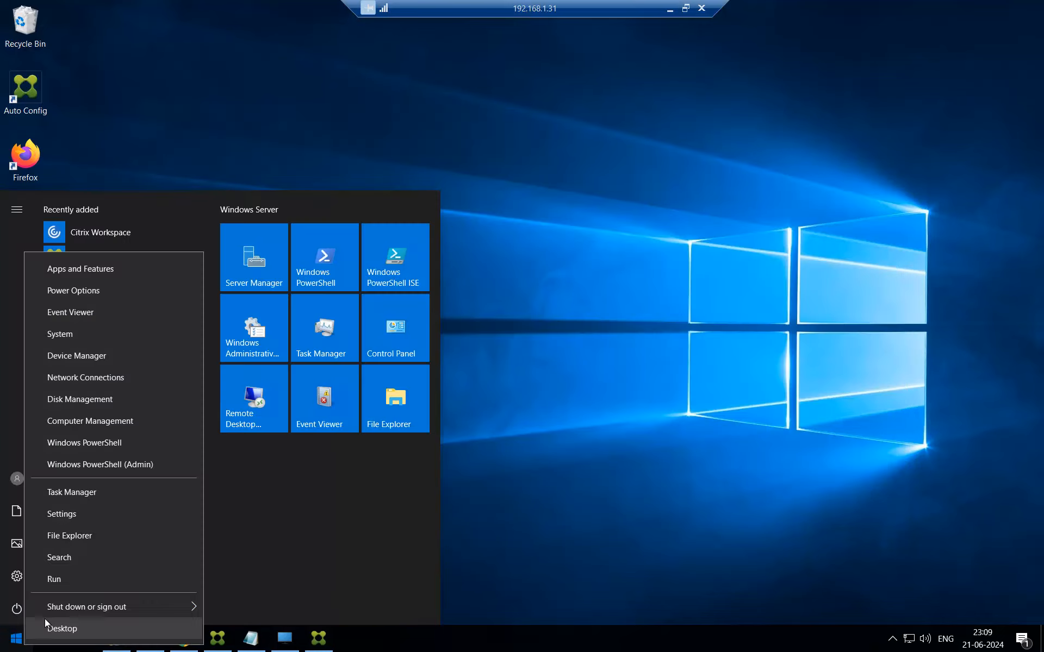
pyautogui.click(63, 578)
pyautogui.press('BackSpace')
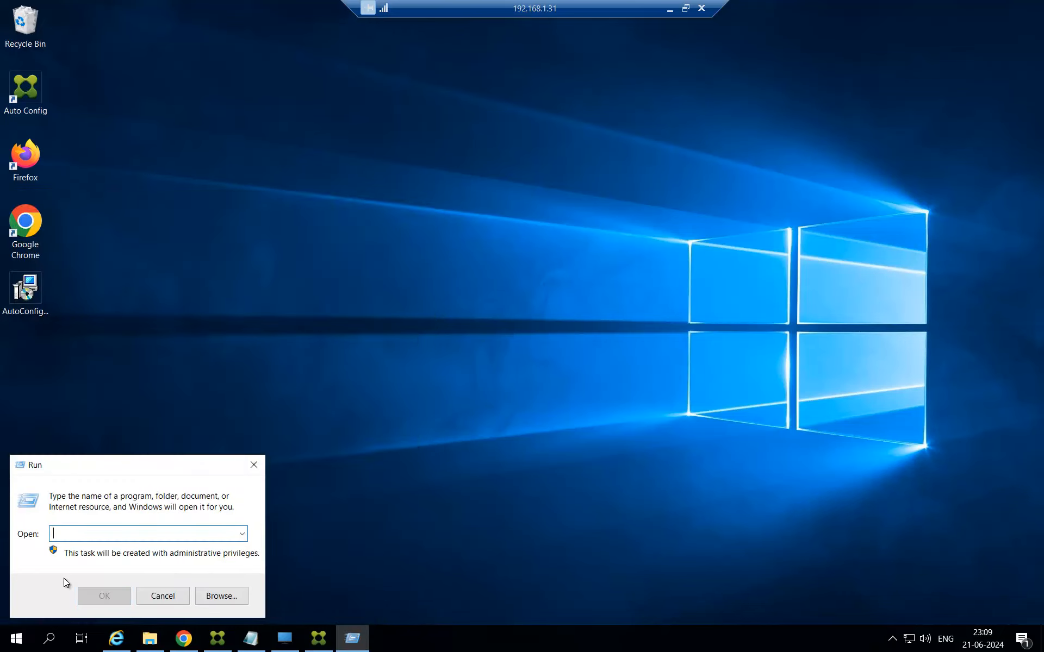
pyautogui.write('sr')
pyautogui.press('BackSpace')
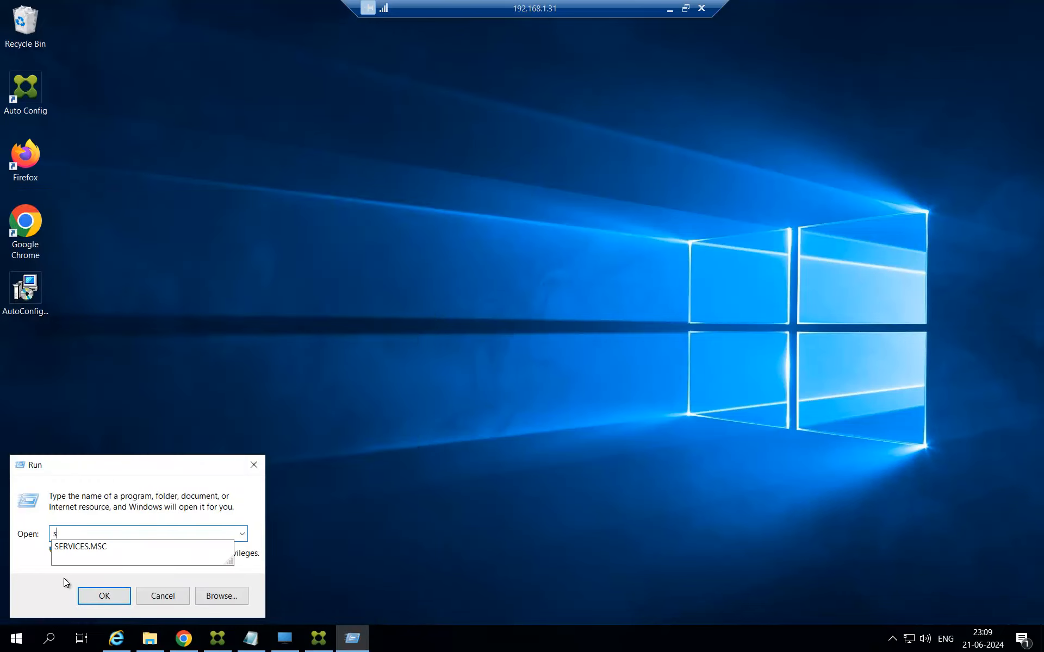
pyautogui.press('Down')
pyautogui.press('Return')
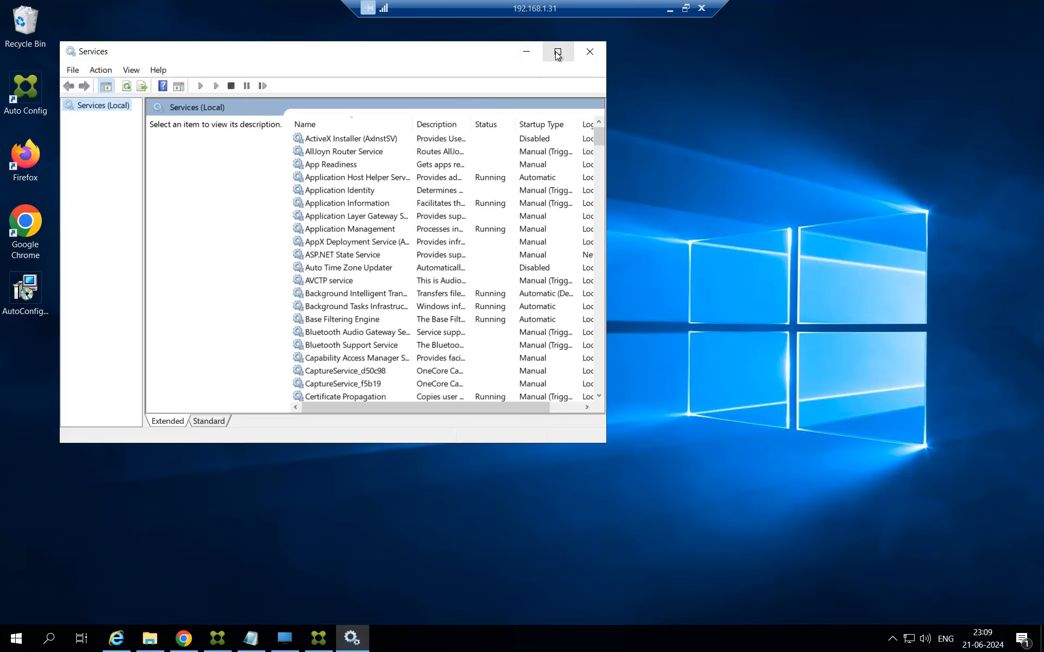
pyautogui.click(557, 52)
# Find the Citrix Desktop Service among the Citrix services and restart it.
pyautogui.click(313, 350)
pyautogui.press('Down')
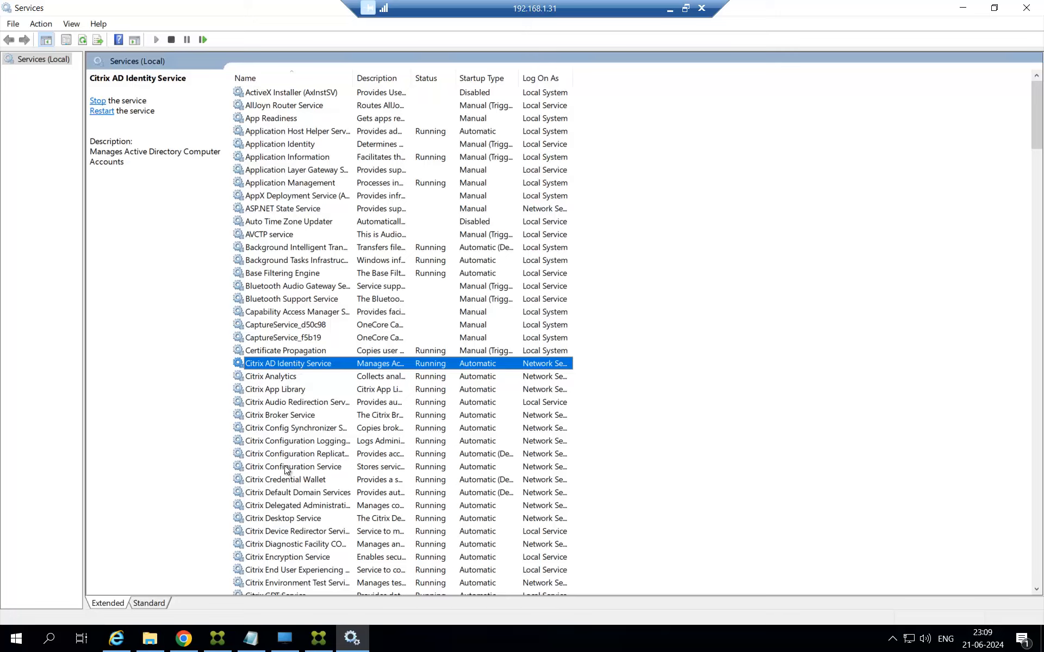
pyautogui.click(285, 514)
pyautogui.rightClick(285, 513)
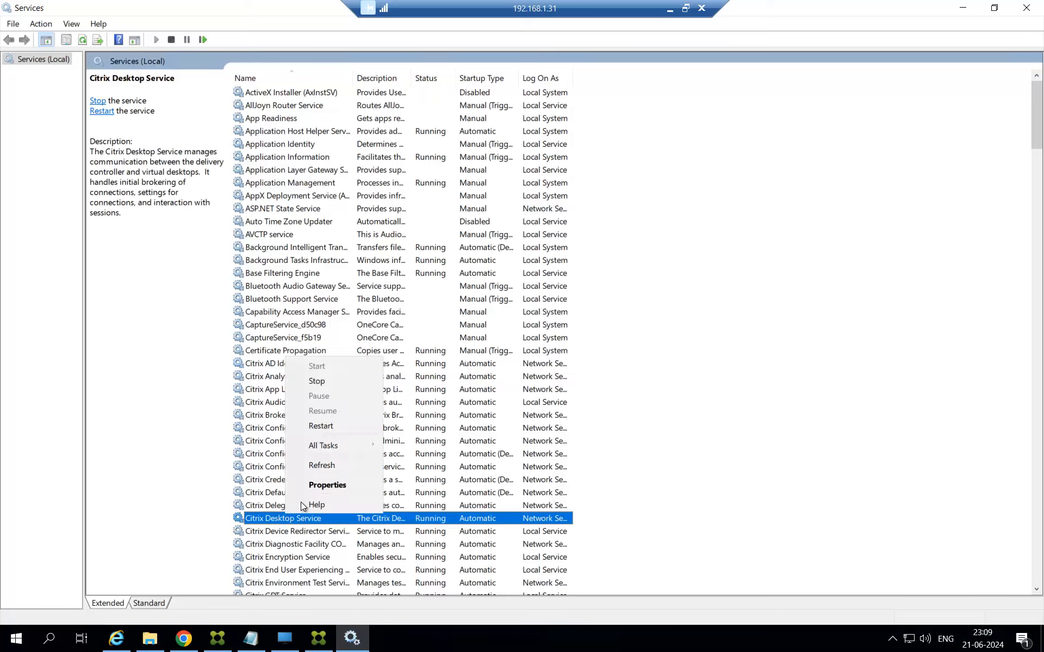
pyautogui.click(318, 429)
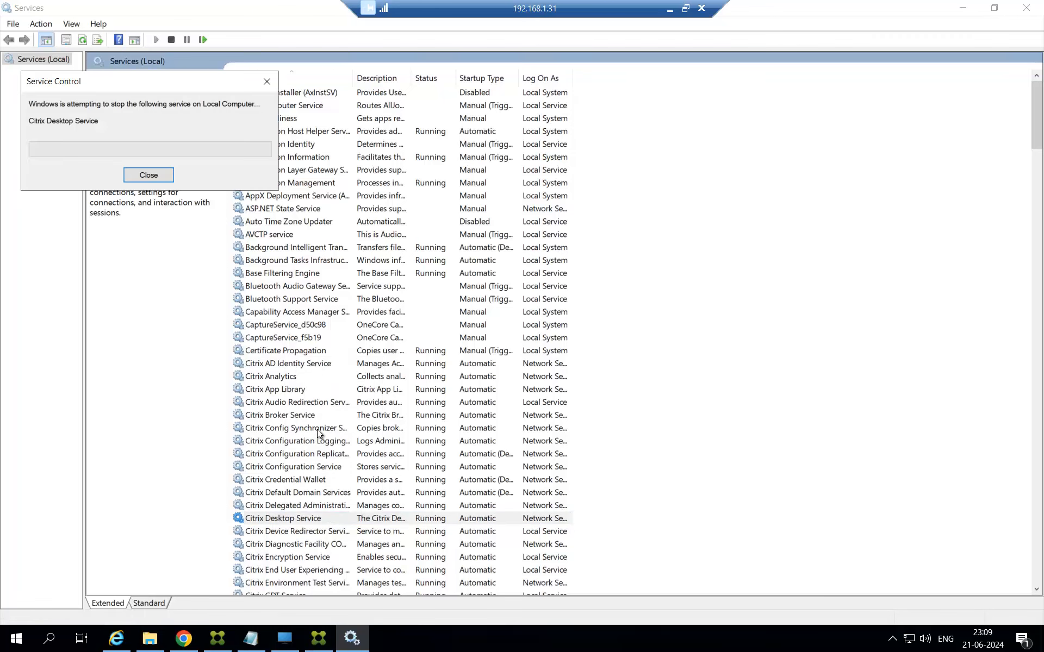
# Switch to the 192.168.1.32 session and refresh Citrix Studio's machine search repeatedly to check the registration state of CTX-DC-1.
pyautogui.click(672, 14)
pyautogui.moveTo(501, 635)
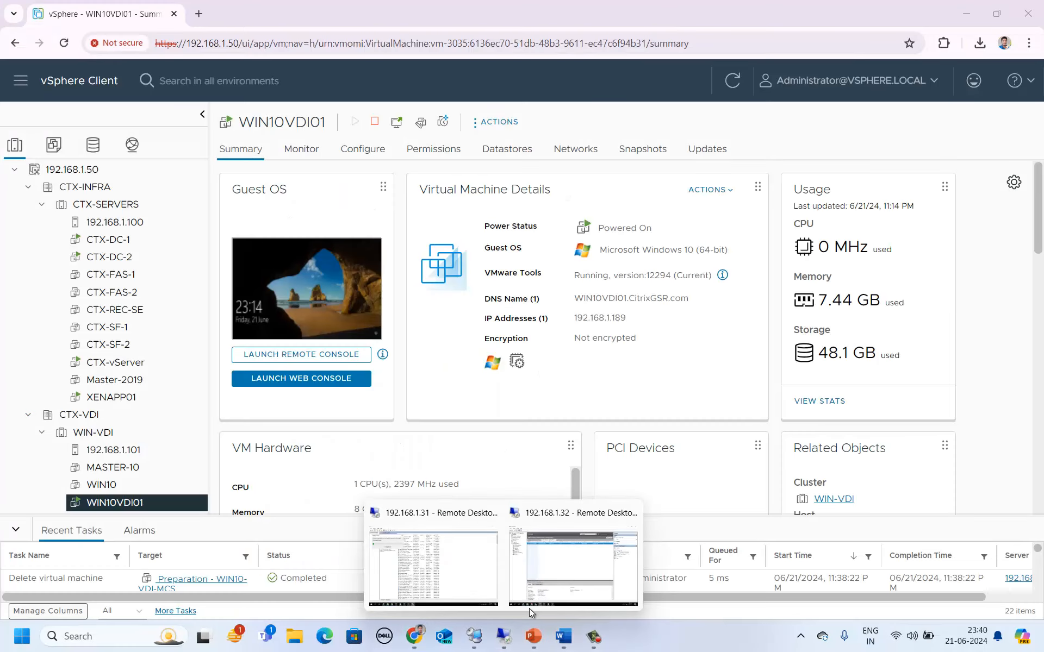
pyautogui.click(562, 568)
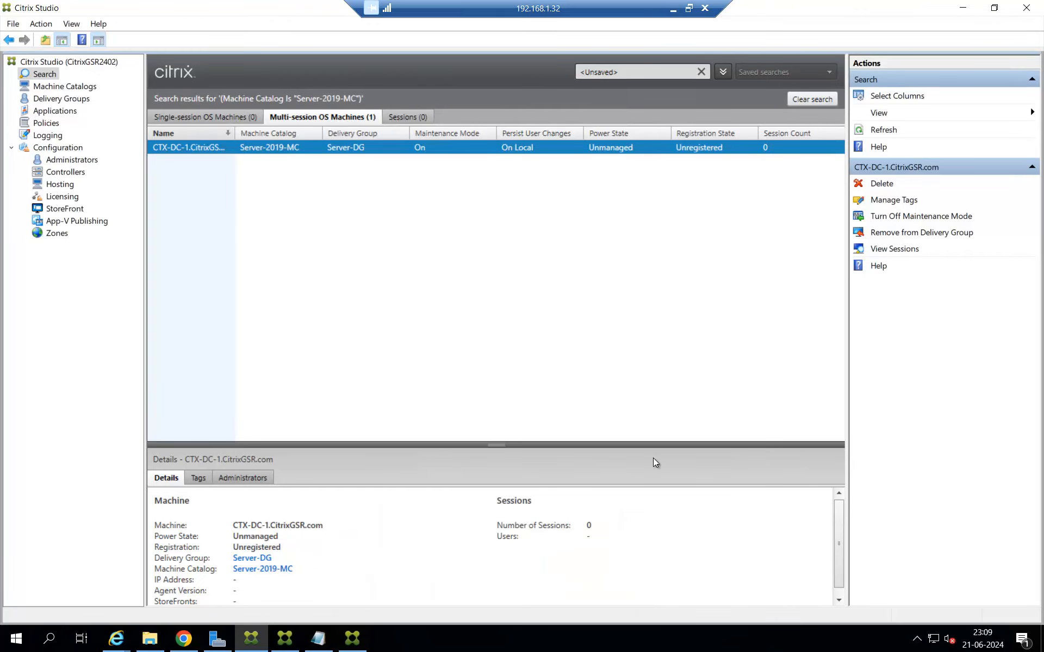
pyautogui.click(884, 131)
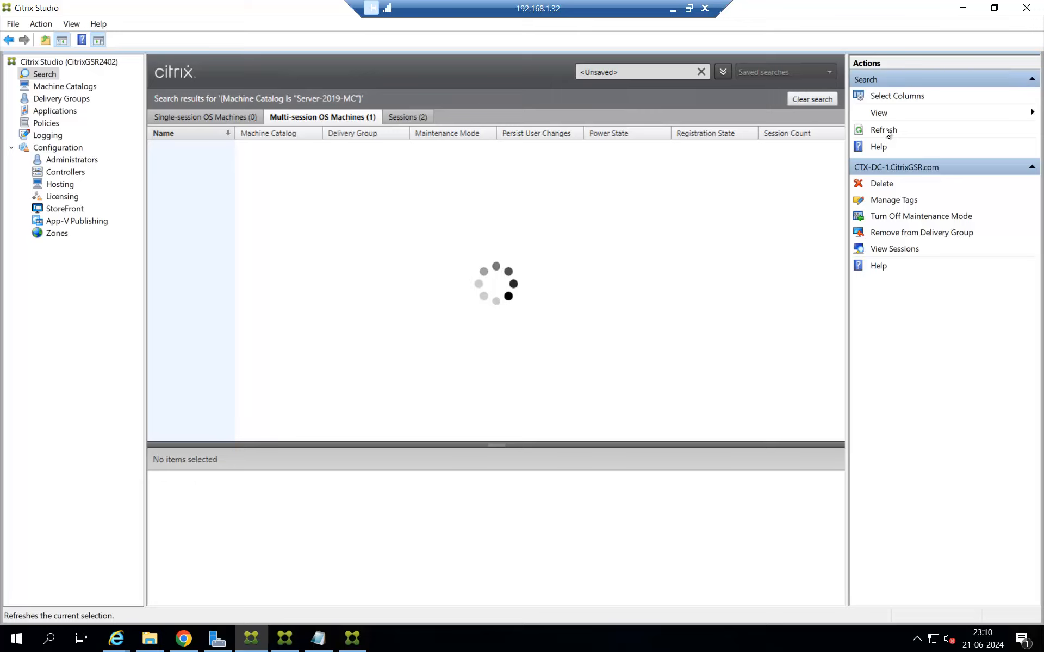
pyautogui.click(885, 129)
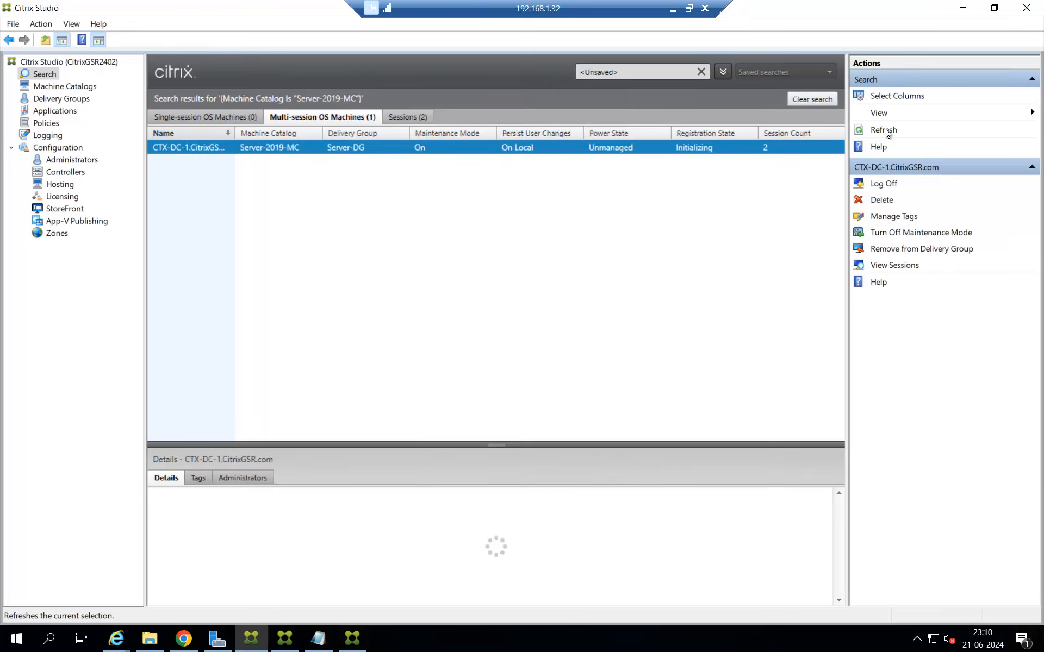
pyautogui.click(885, 129)
pyautogui.click(884, 129)
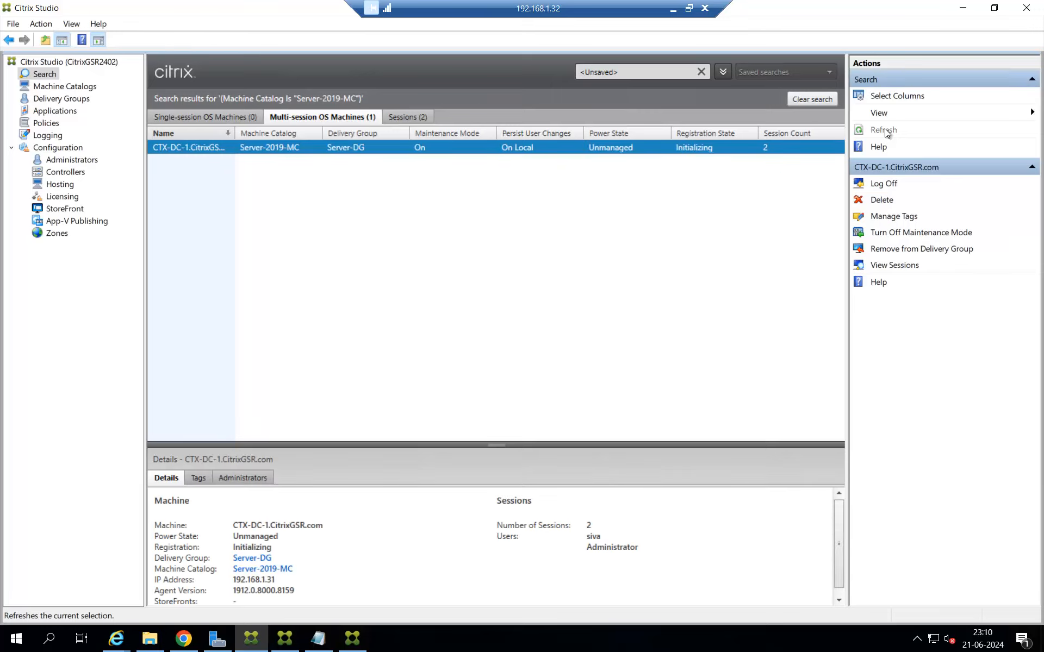
pyautogui.click(885, 129)
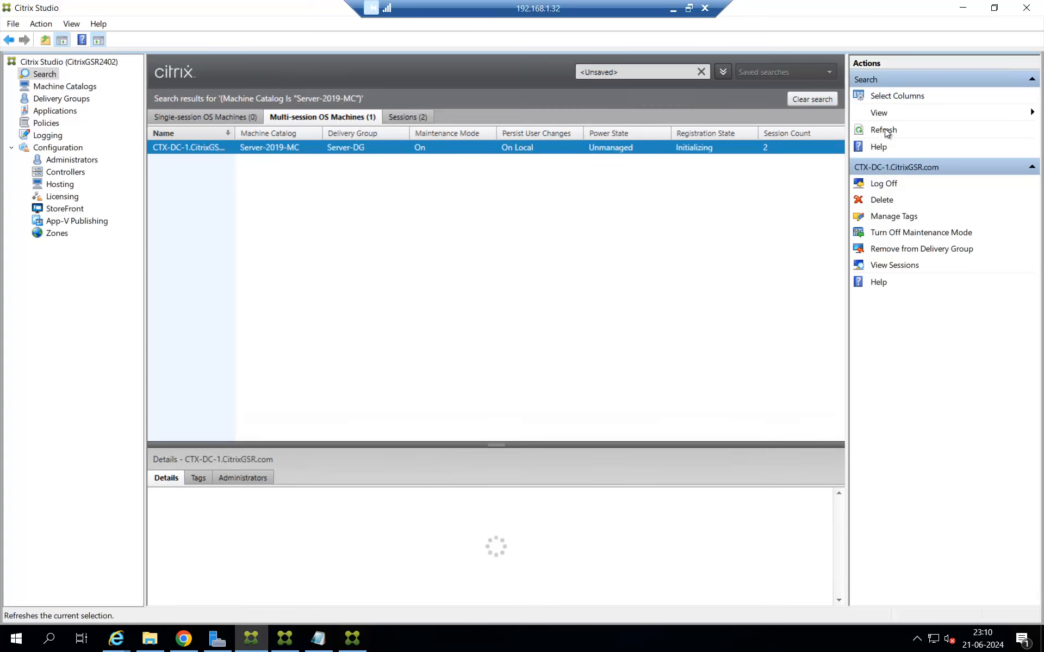
pyautogui.click(885, 129)
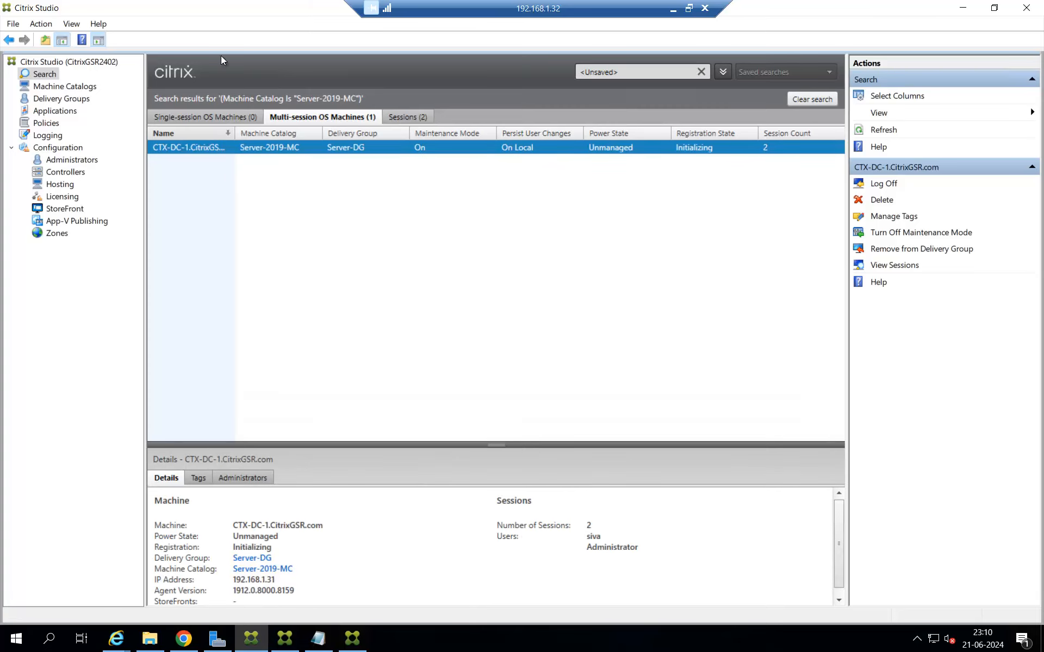
# Show the machine catalogs and review the details of WIN10-VDI-MCS and Server-MCS.
pyautogui.click(72, 90)
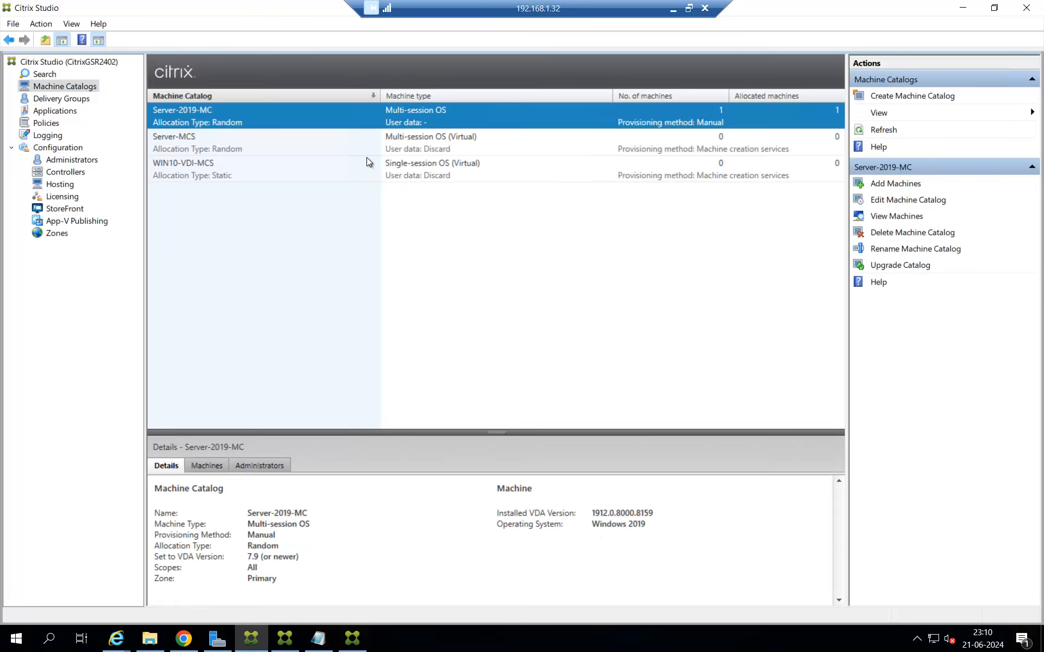
pyautogui.click(361, 176)
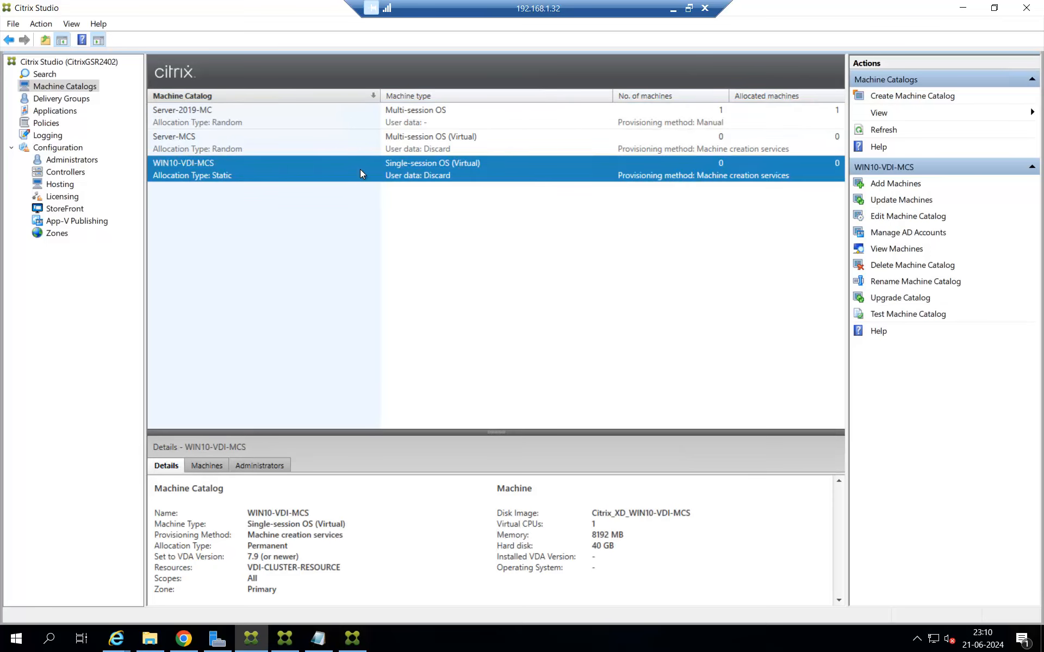
pyautogui.click(360, 142)
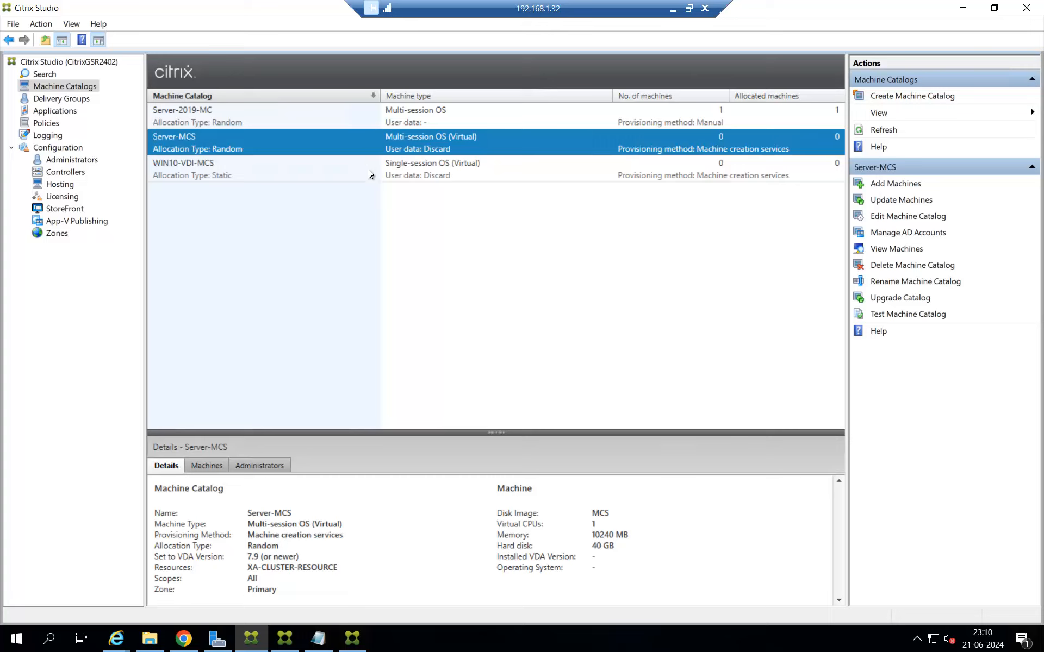
pyautogui.click(367, 169)
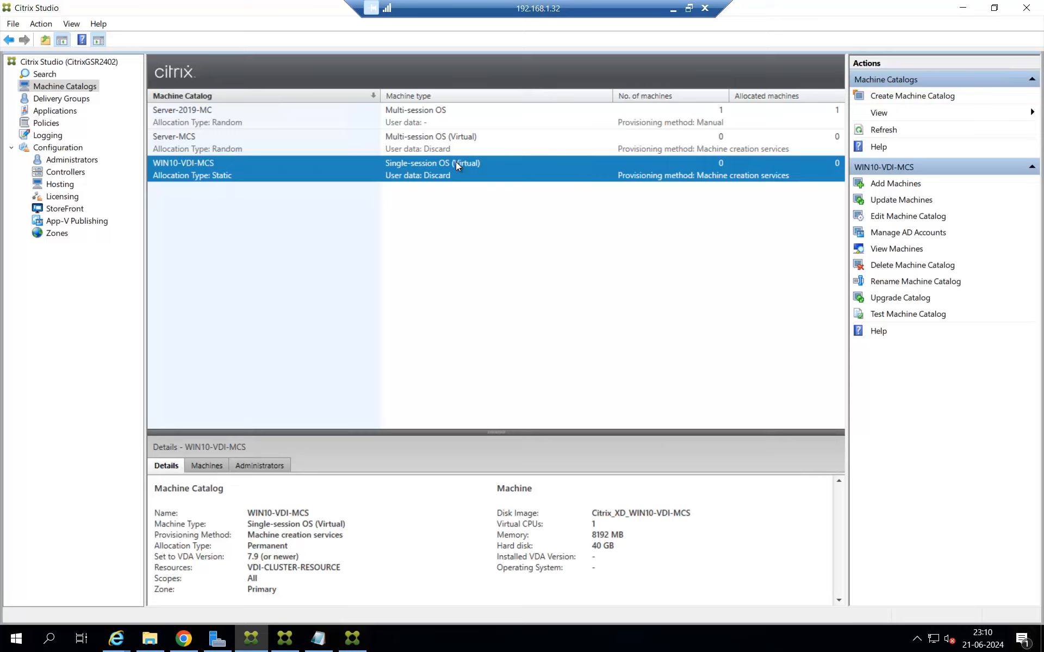
# Start adding one machine to the Server-MCS catalog and proceed to its Active Directory computer account settings.
pyautogui.click(442, 142)
pyautogui.rightClick(442, 142)
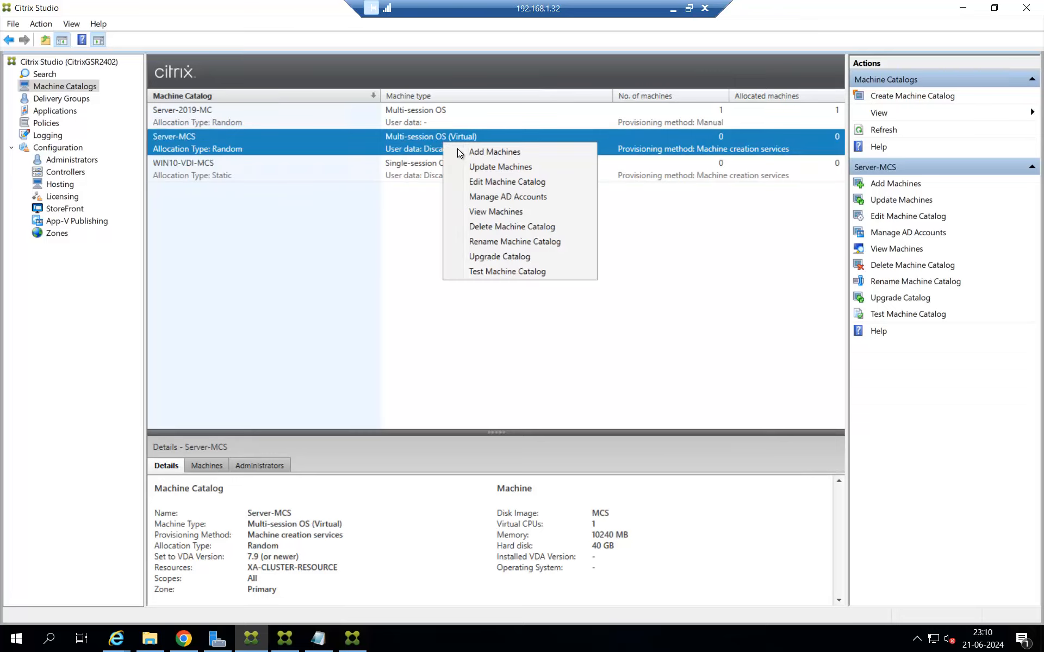
pyautogui.click(468, 152)
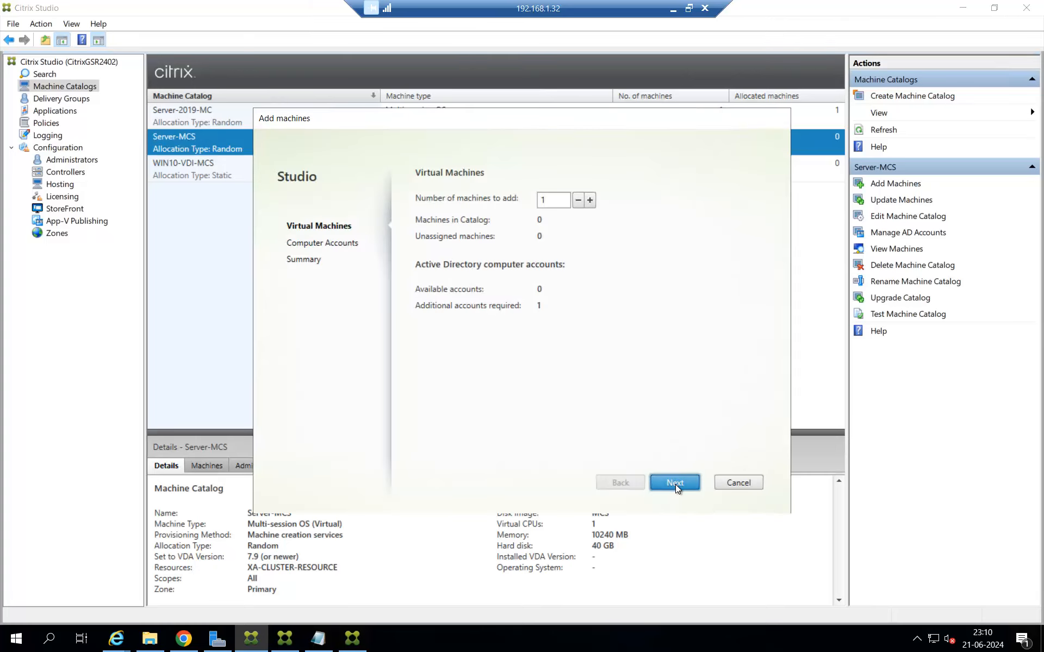
pyautogui.click(675, 484)
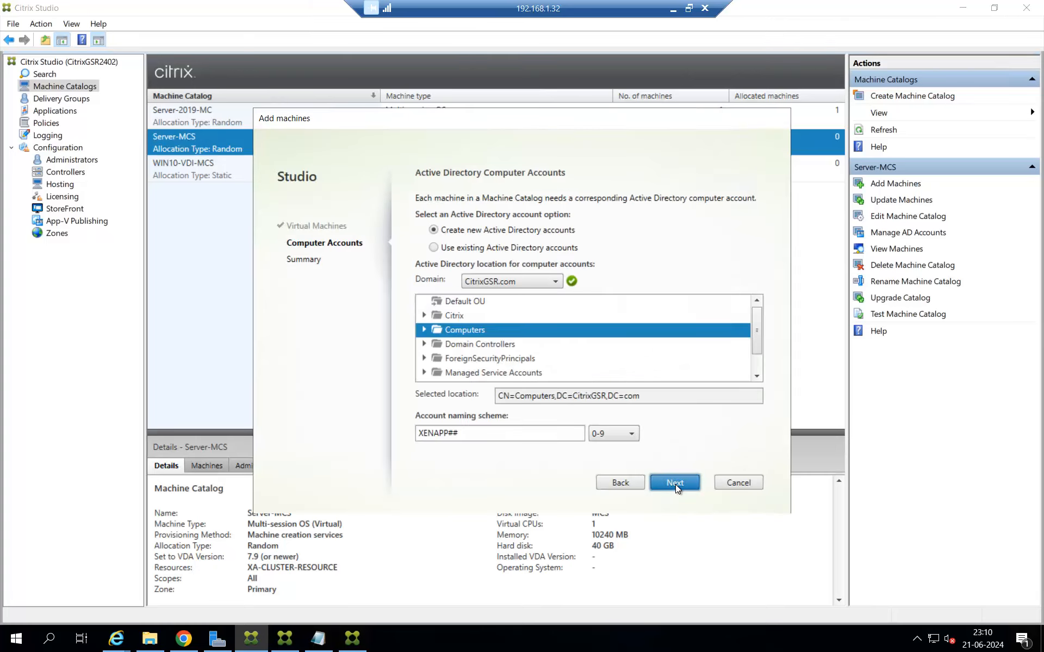
# Set the new computer account's location to the vdi-2402-site-reg organizational unit, keeping the XENAPP## naming scheme, and continue to the summary.
pyautogui.click(675, 485)
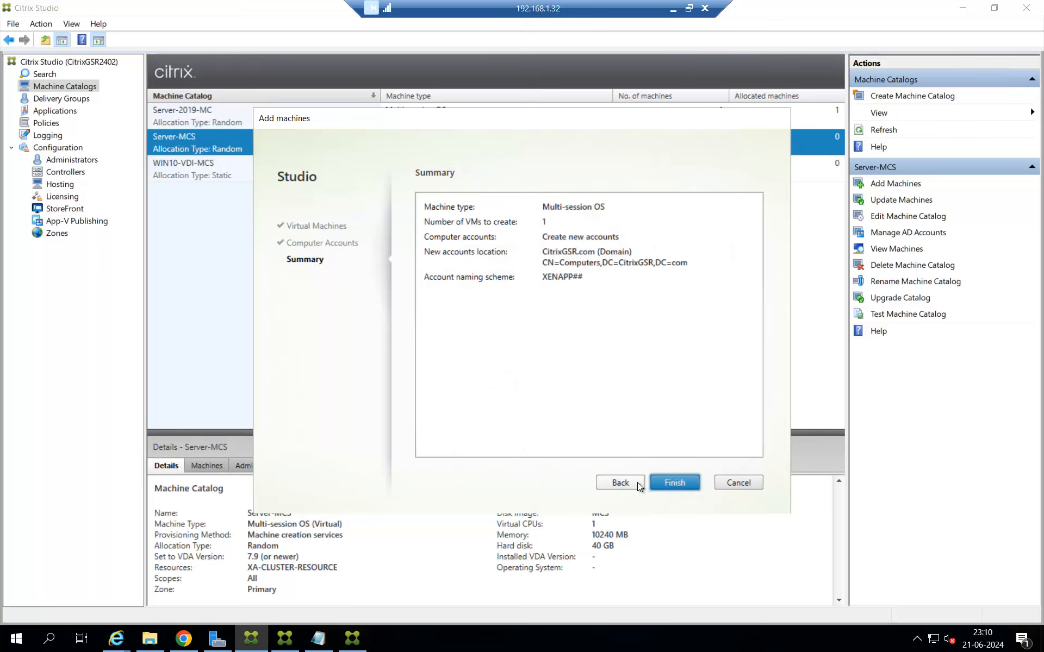
pyautogui.click(637, 482)
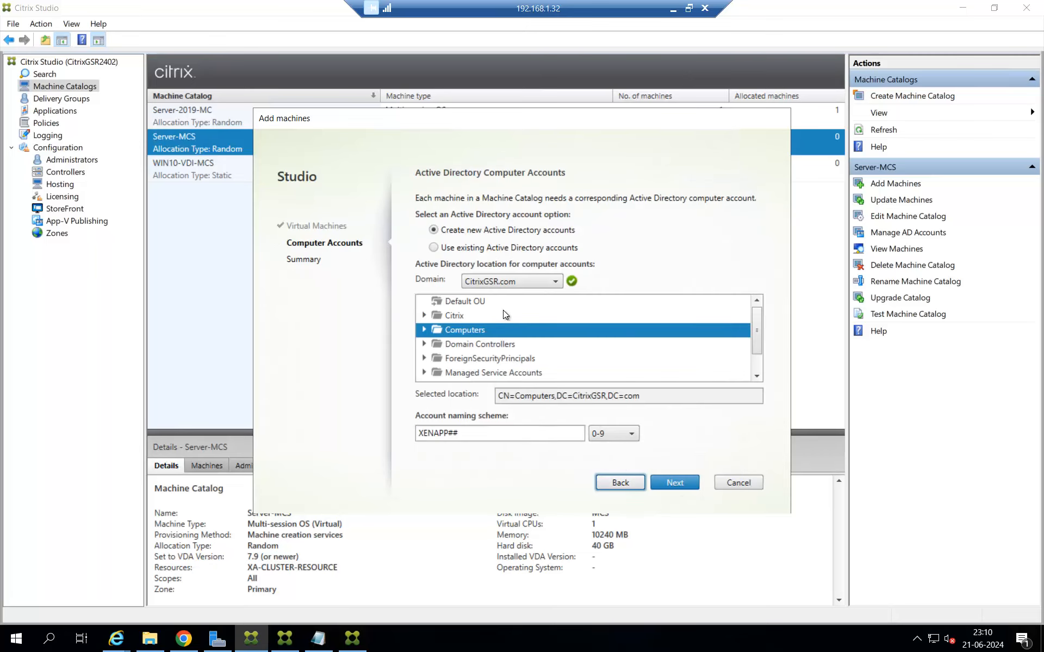
pyautogui.rightClick(754, 370)
pyautogui.click(748, 360)
pyautogui.click(747, 357)
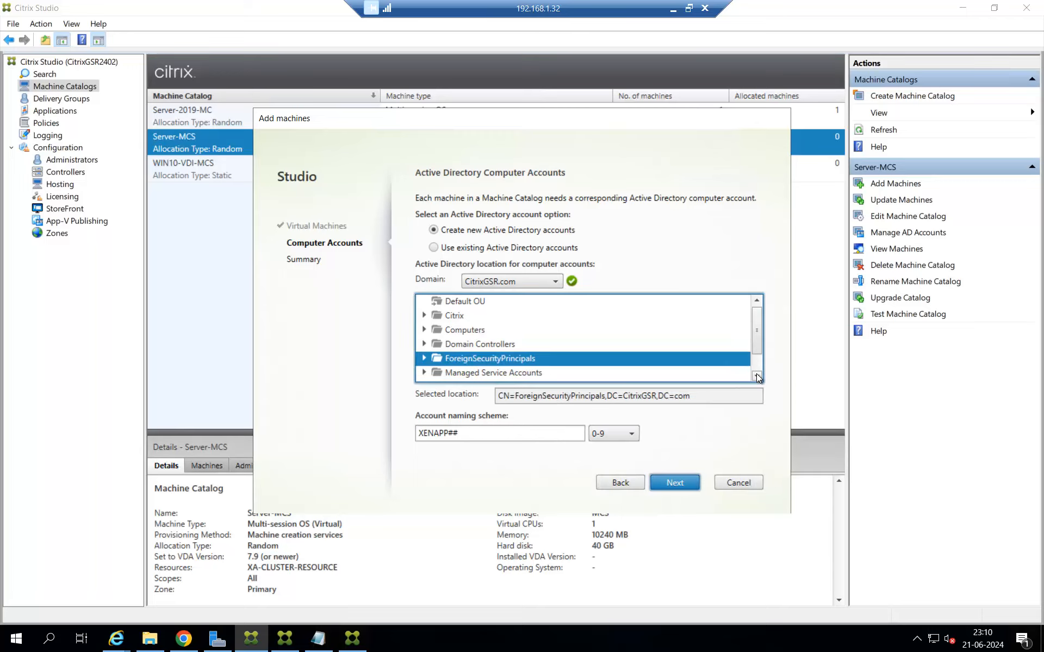
pyautogui.click(757, 376)
pyautogui.click(757, 376)
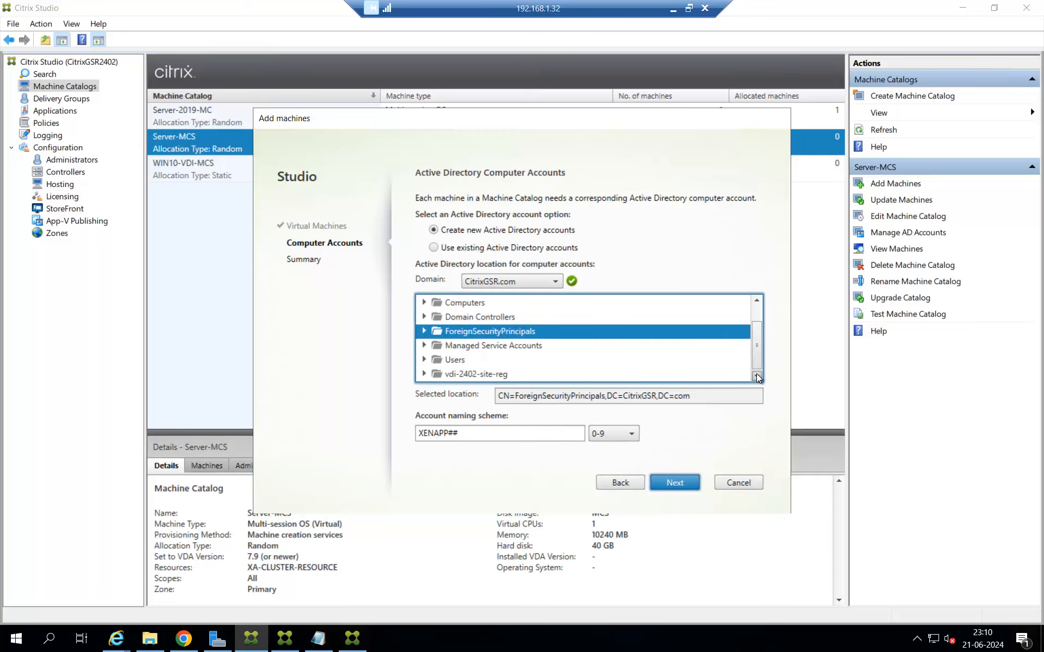
pyautogui.click(489, 373)
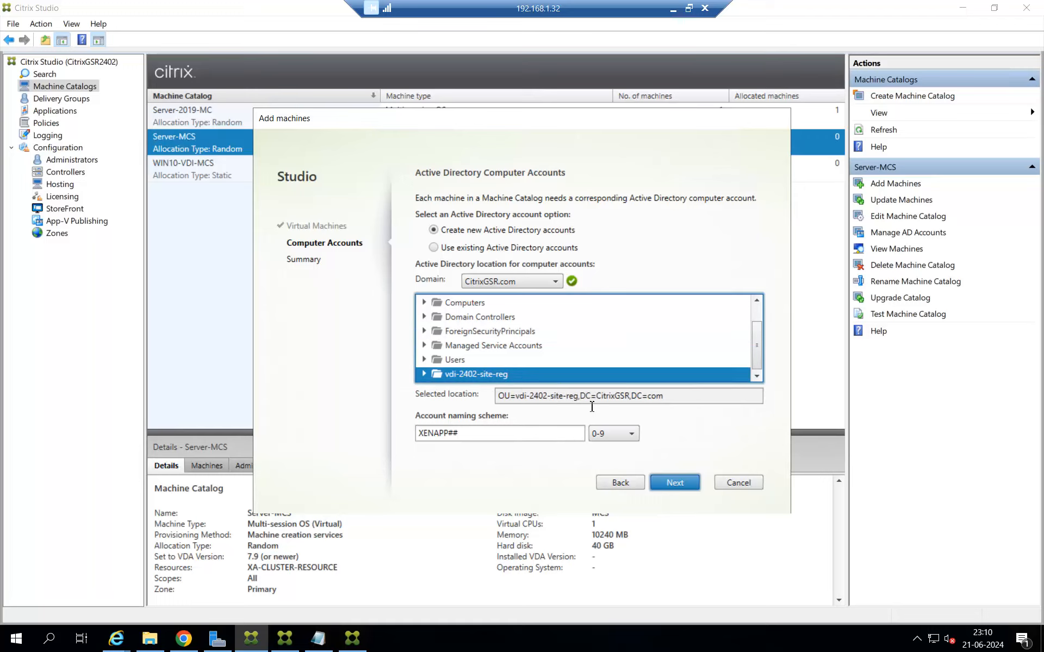
pyautogui.click(675, 483)
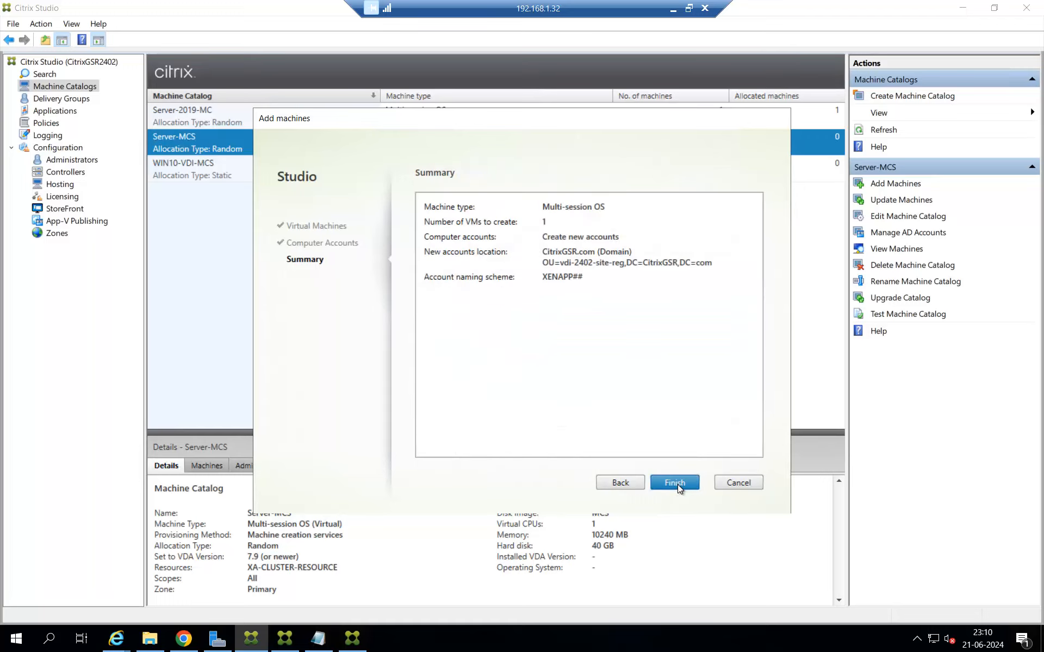
# Finish creating the Server-MCS machine, and start adding one machine to WIN10-VDI-MCS, proceeding to its Active Directory computer account settings.
pyautogui.click(677, 484)
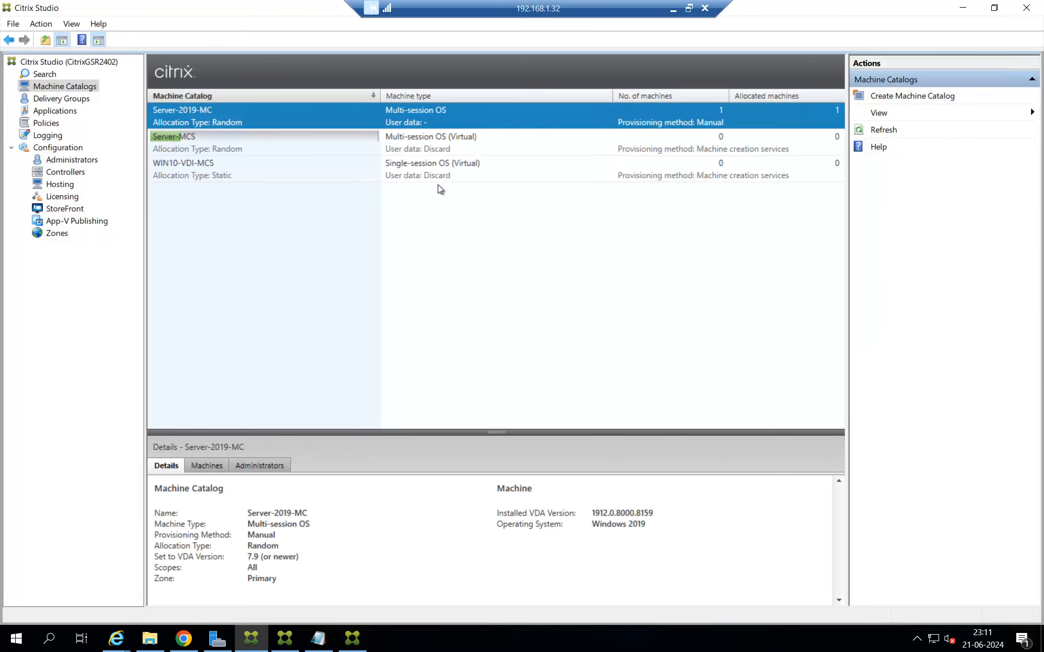
pyautogui.click(406, 168)
pyautogui.rightClick(406, 168)
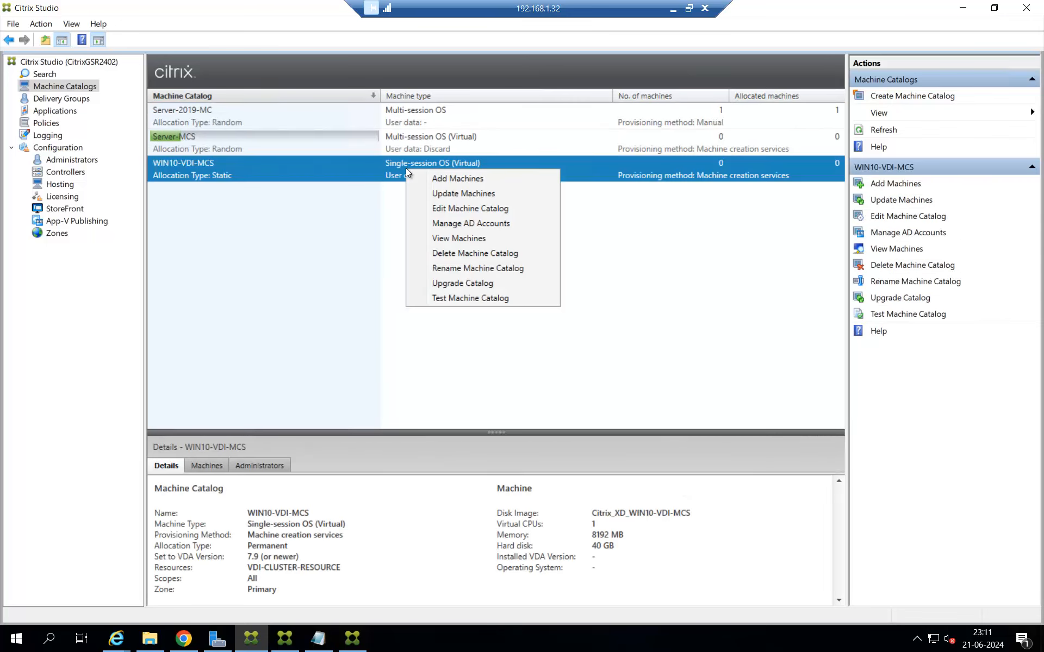
pyautogui.click(444, 181)
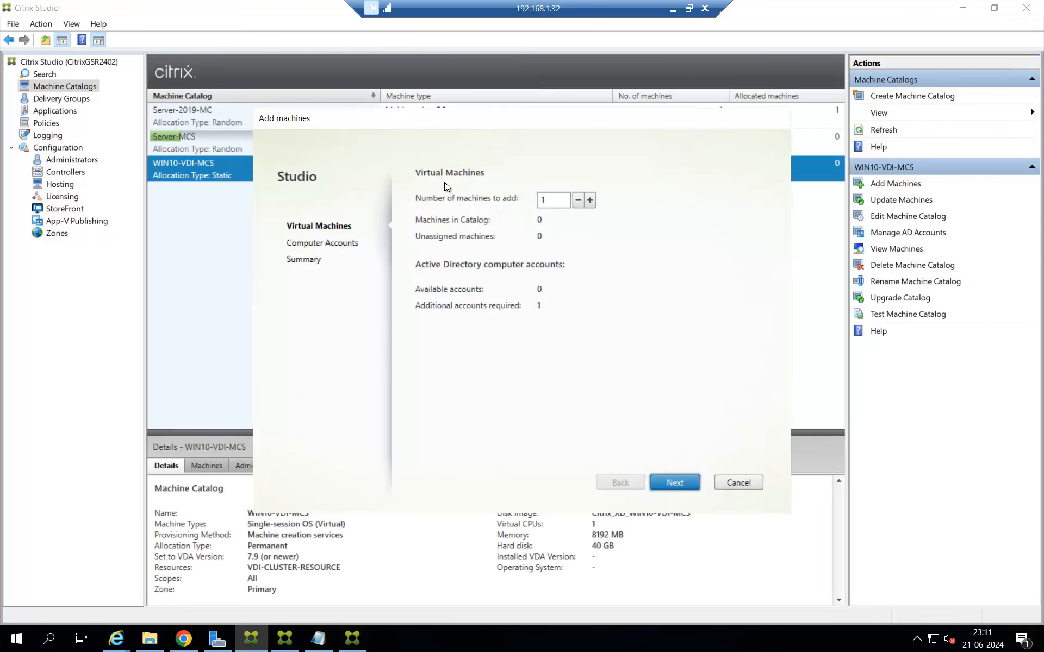
pyautogui.click(670, 483)
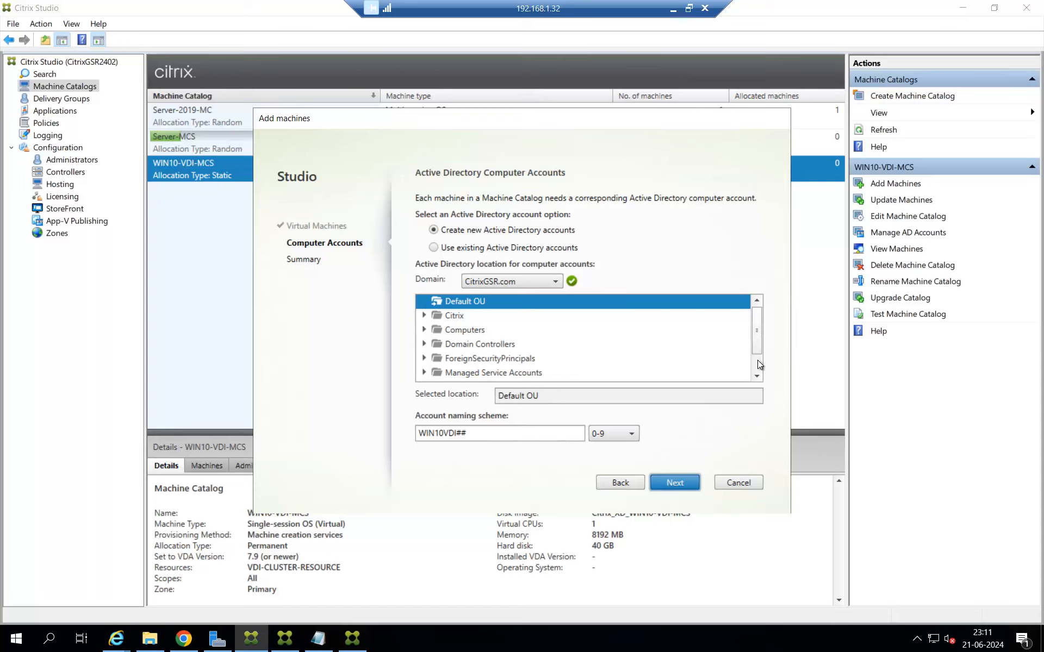
# Place the new computer account in the vdi-2402-site-reg organizational unit, keep the WIN10VDI## naming scheme, and finish adding the machine.
pyautogui.rightClick(759, 375)
pyautogui.click(758, 375)
pyautogui.click(757, 375)
pyautogui.click(758, 375)
pyautogui.click(758, 375)
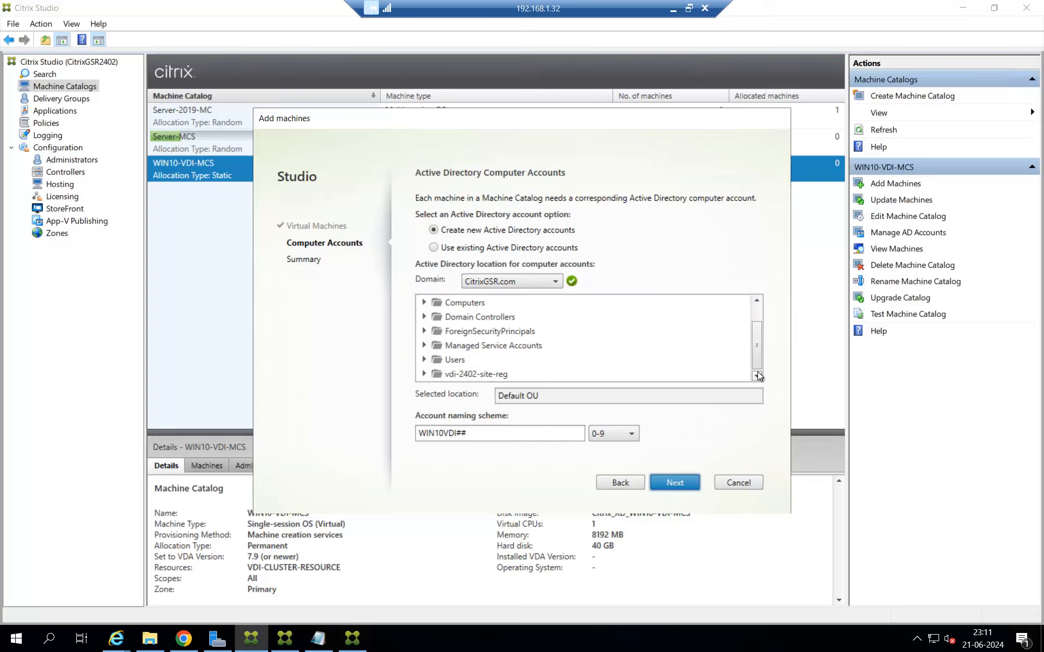
pyautogui.click(466, 375)
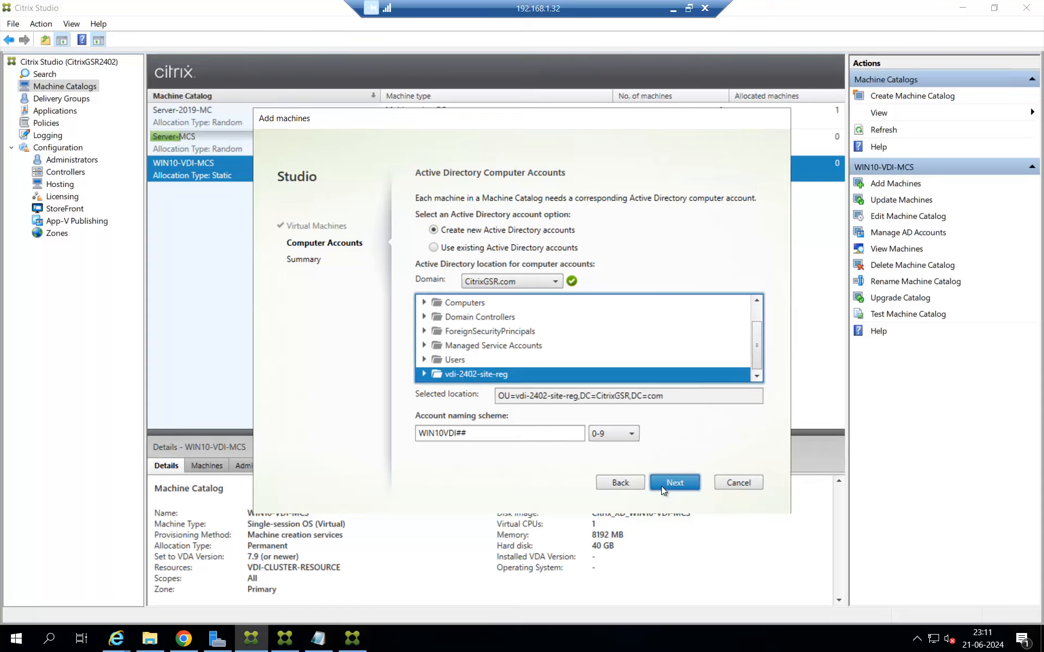
pyautogui.click(671, 481)
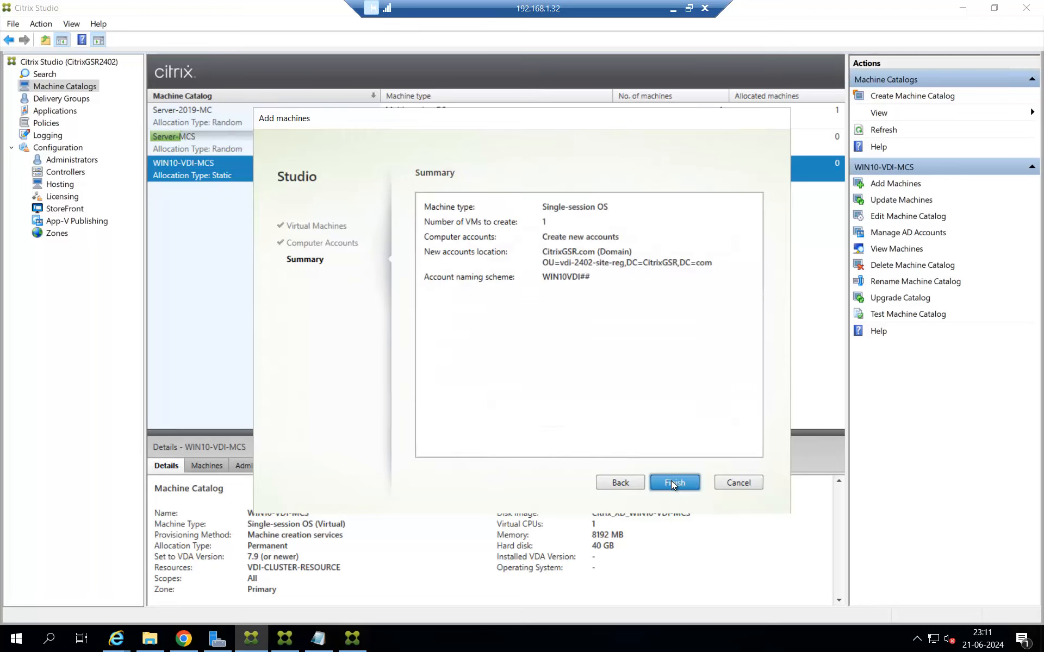
pyautogui.click(671, 481)
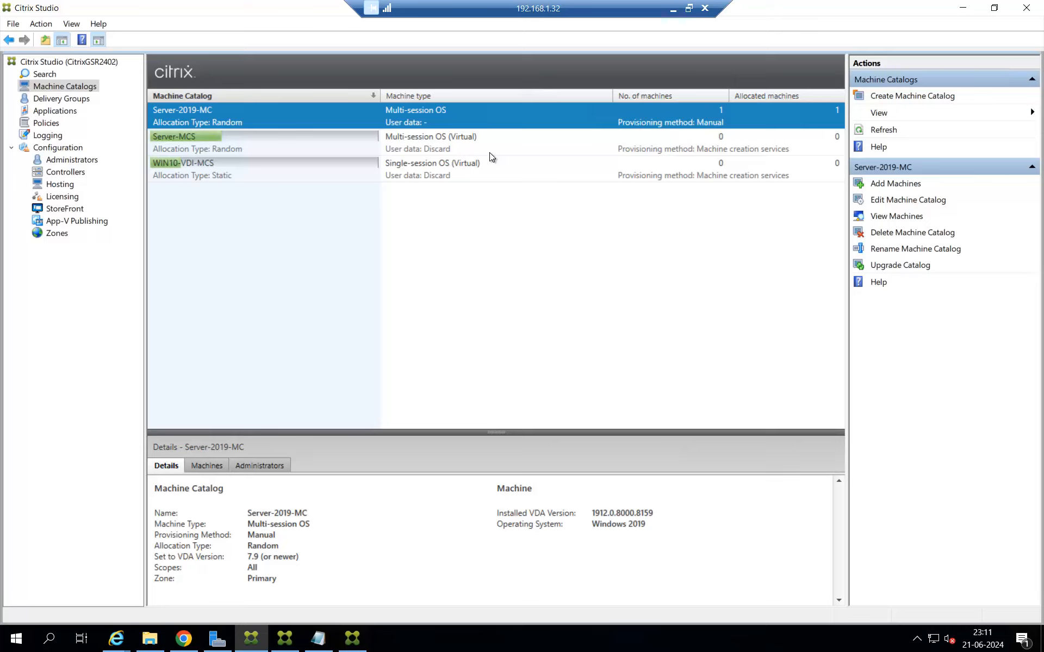
# Review the provisioning progress of WIN10-VDI-MCS and Server-MCS, and refresh the machine catalogs.
pyautogui.click(450, 165)
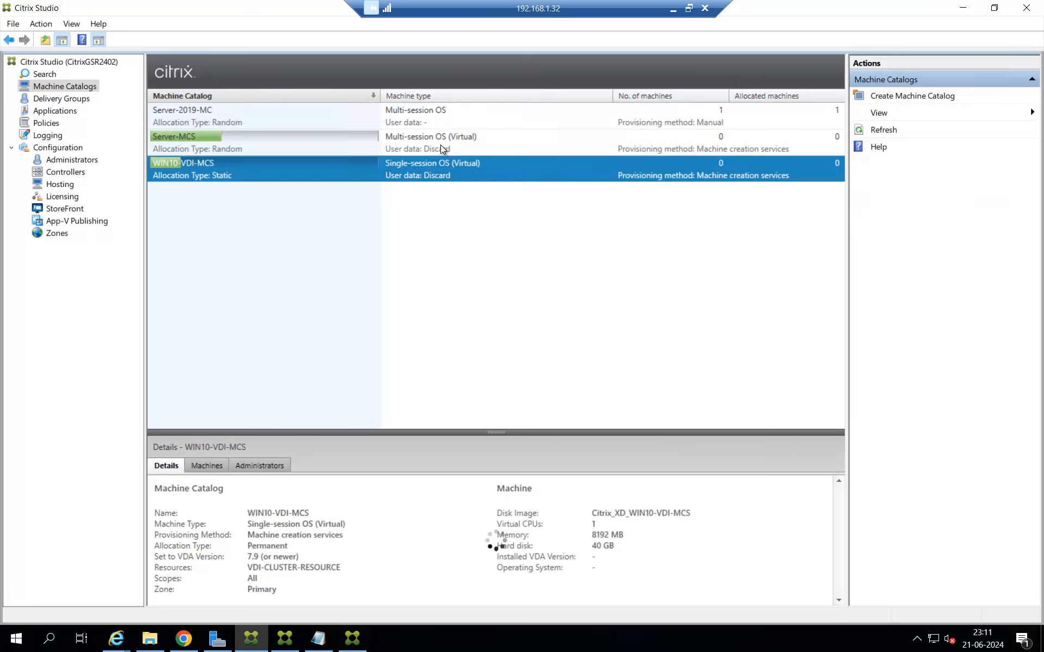
pyautogui.click(441, 146)
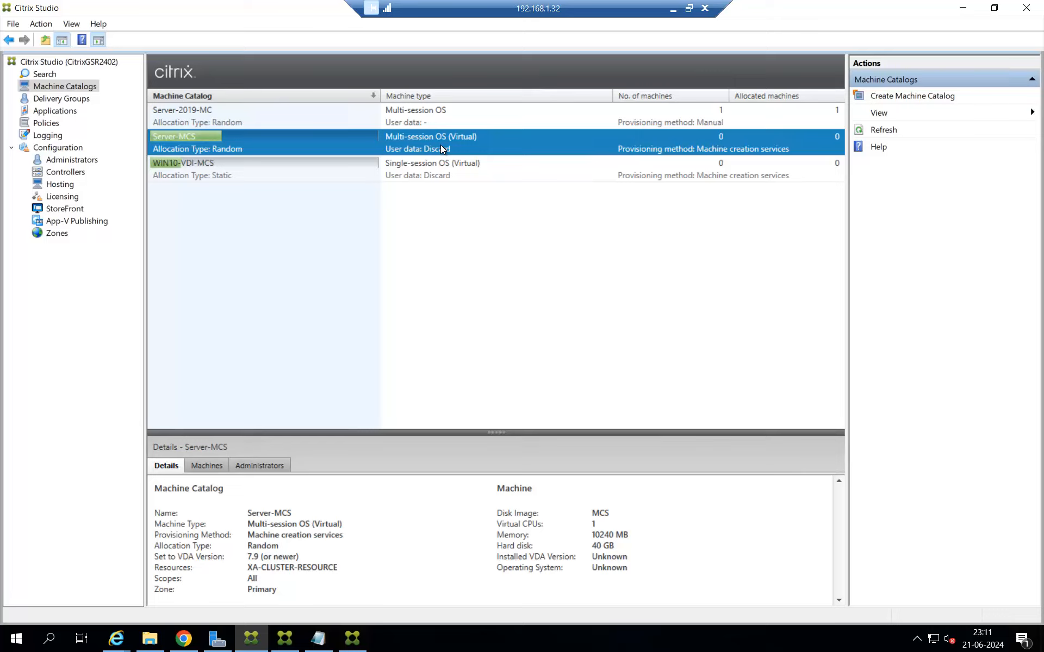
pyautogui.click(893, 132)
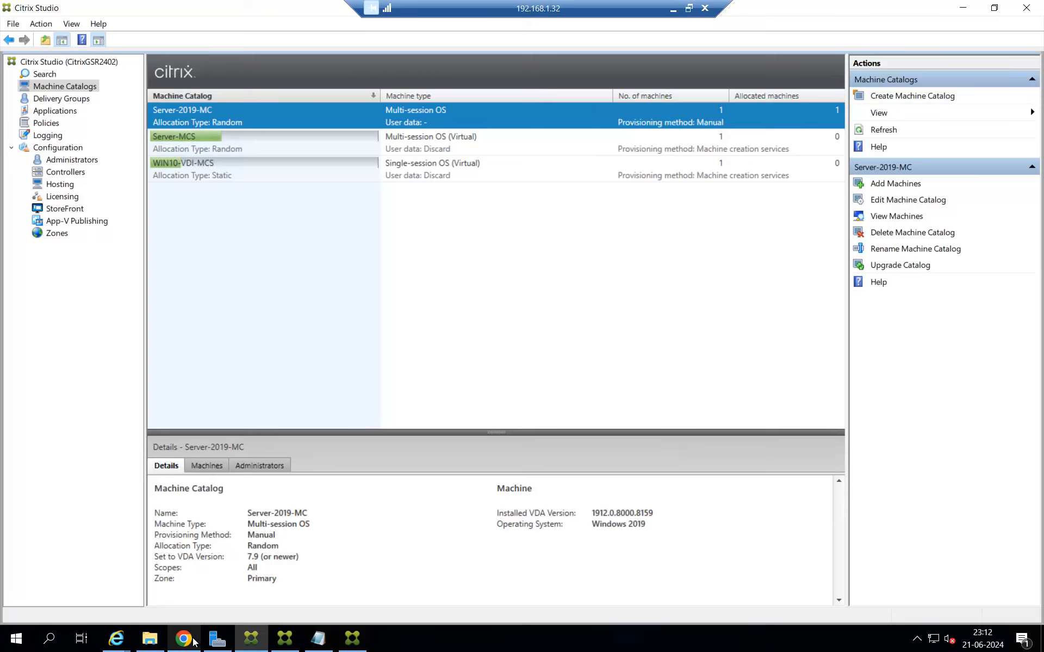
# Switch to Citrix Workspace in Chrome, launch Server-Desktop-2019 from its downloaded ICA file, and test the desktop by showing its Start menu.
pyautogui.click(239, 570)
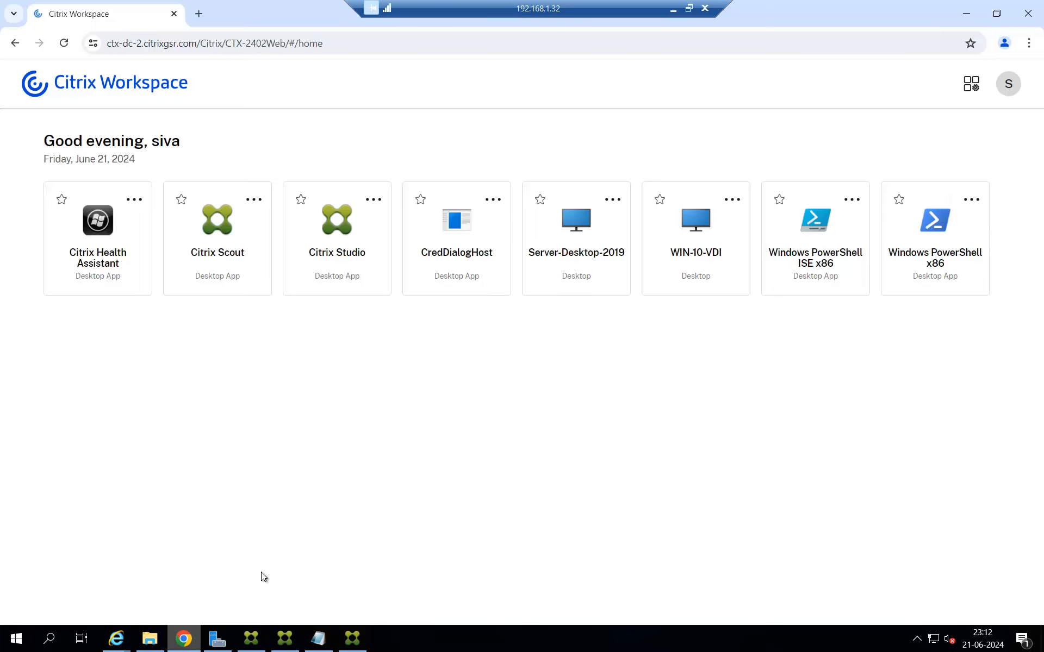
pyautogui.click(576, 222)
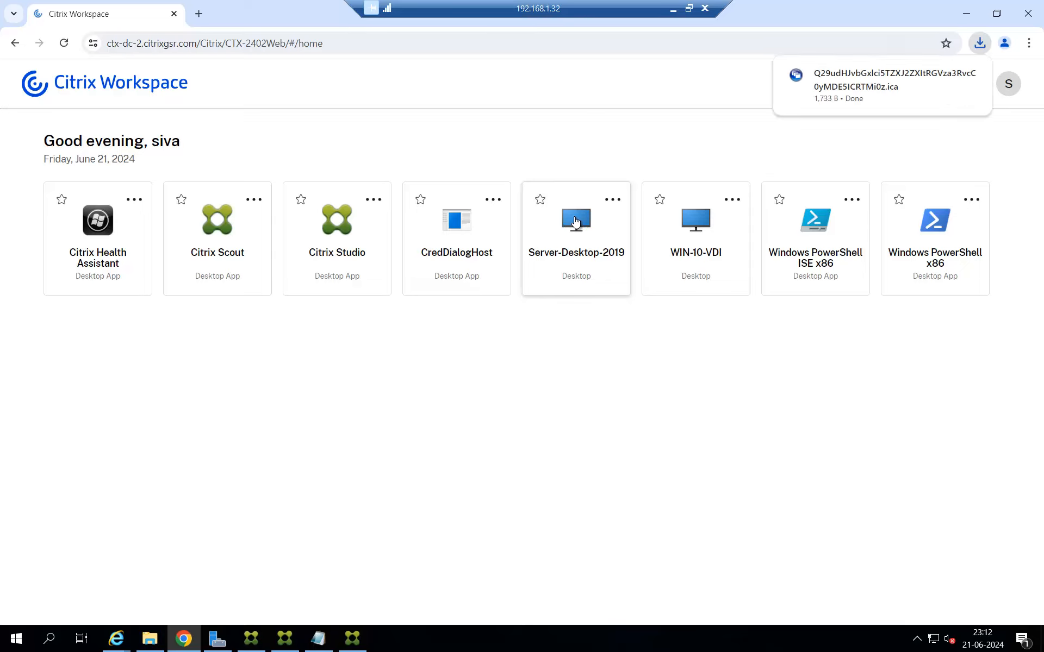
pyautogui.click(846, 89)
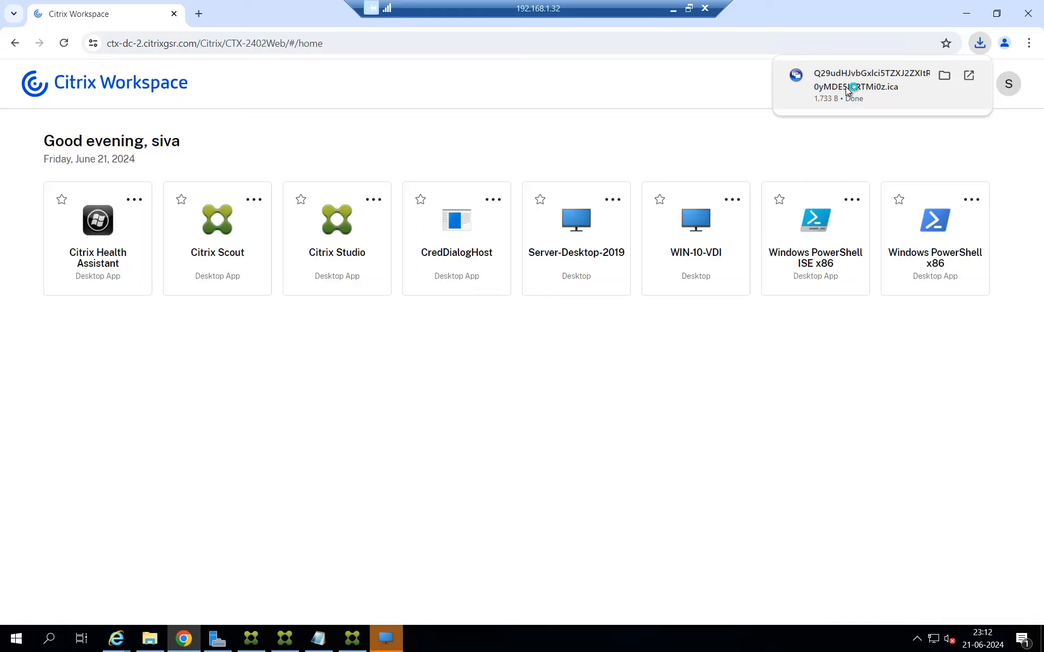
pyautogui.click(384, 637)
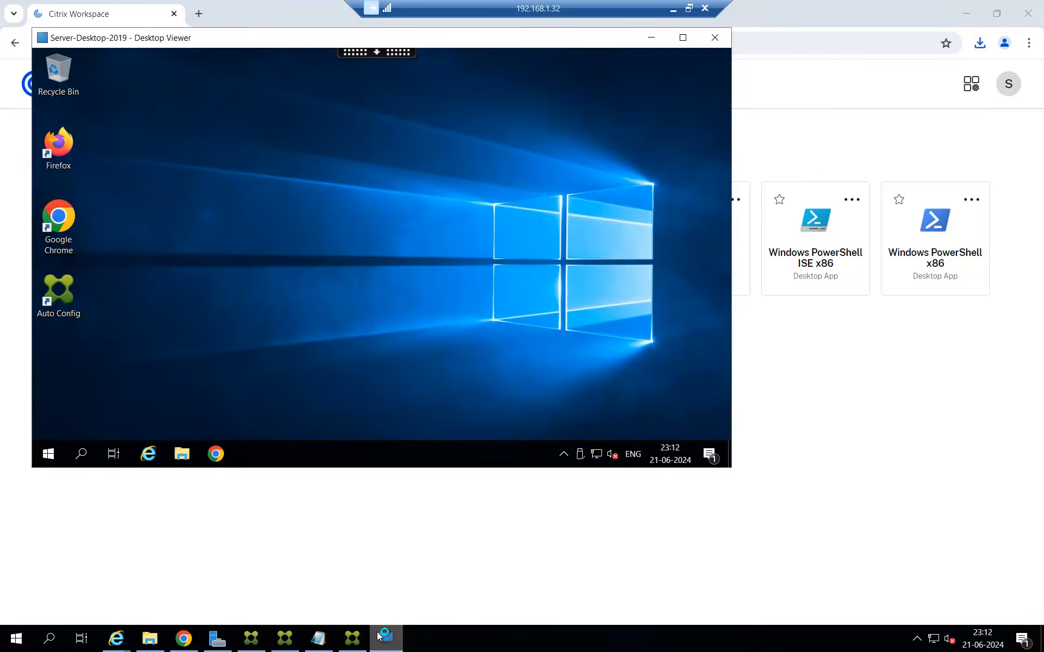
pyautogui.click(56, 453)
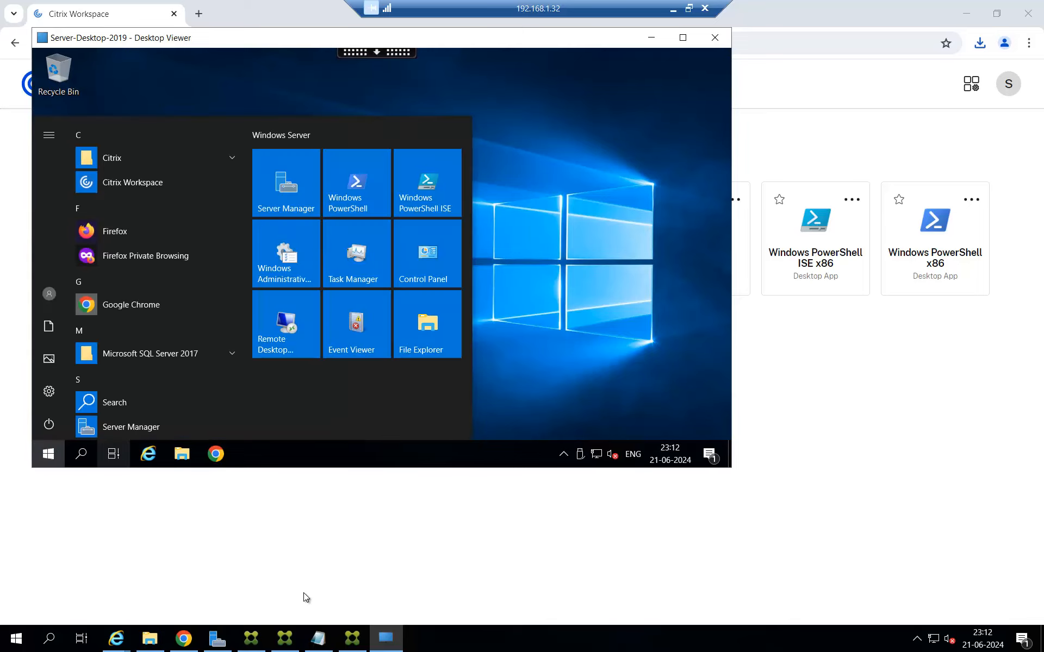
# Return to Citrix Studio and view the active sessions on the Server-2019-MC catalog's machine.
pyautogui.click(253, 637)
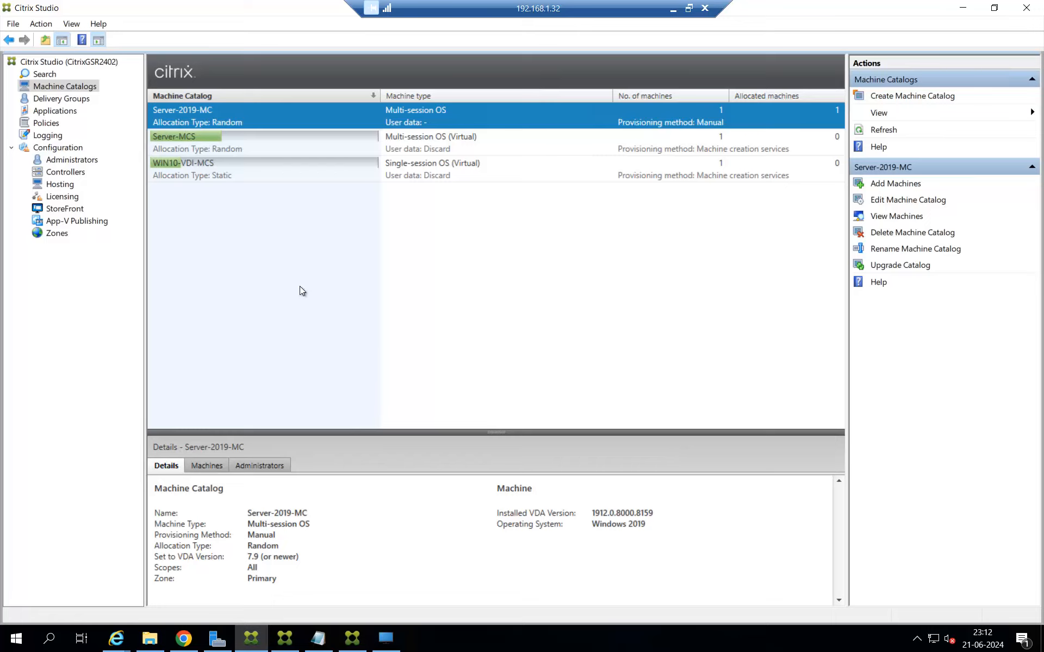
pyautogui.doubleClick(416, 115)
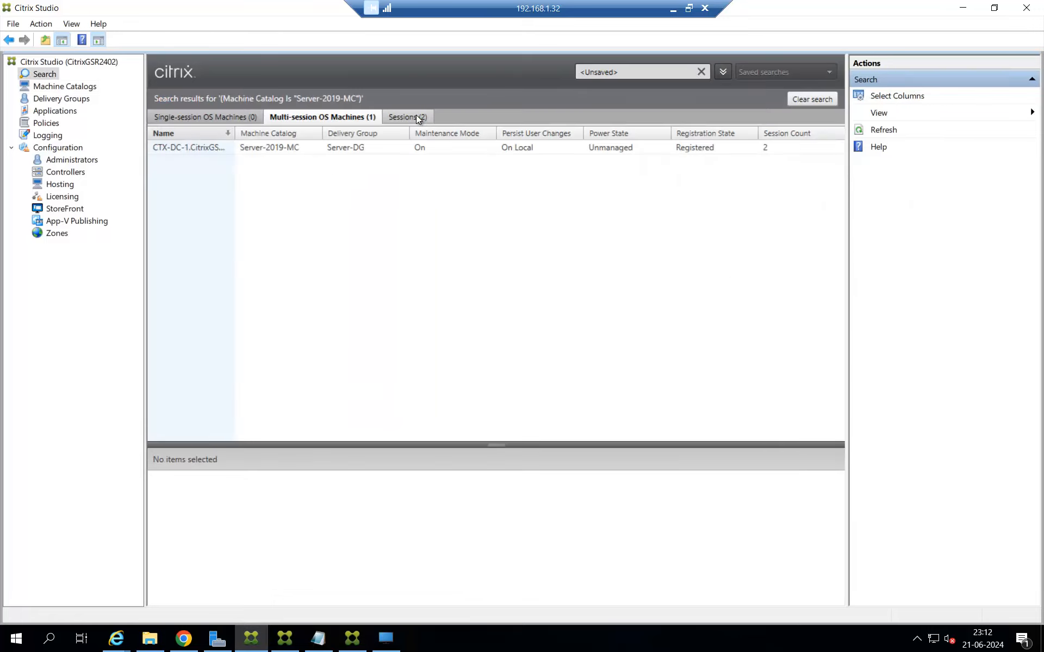
pyautogui.click(417, 118)
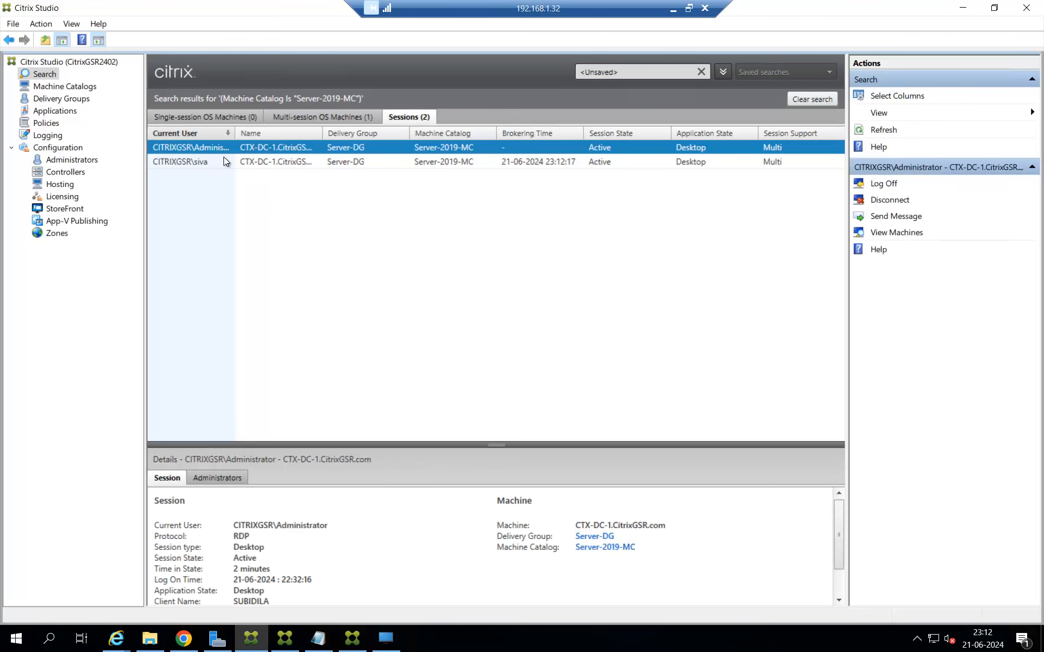
# Switch to the 192.168.1.31 session and check the registration state of the Server-2019-MC machine in Citrix Studio.
pyautogui.click(673, 10)
pyautogui.click(504, 636)
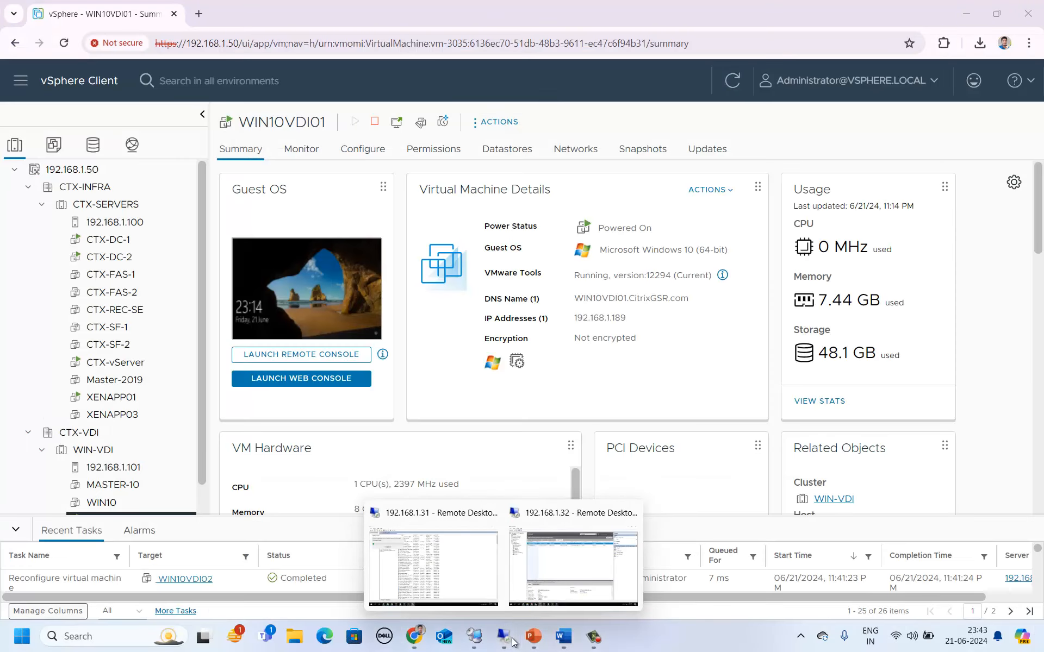
pyautogui.click(433, 558)
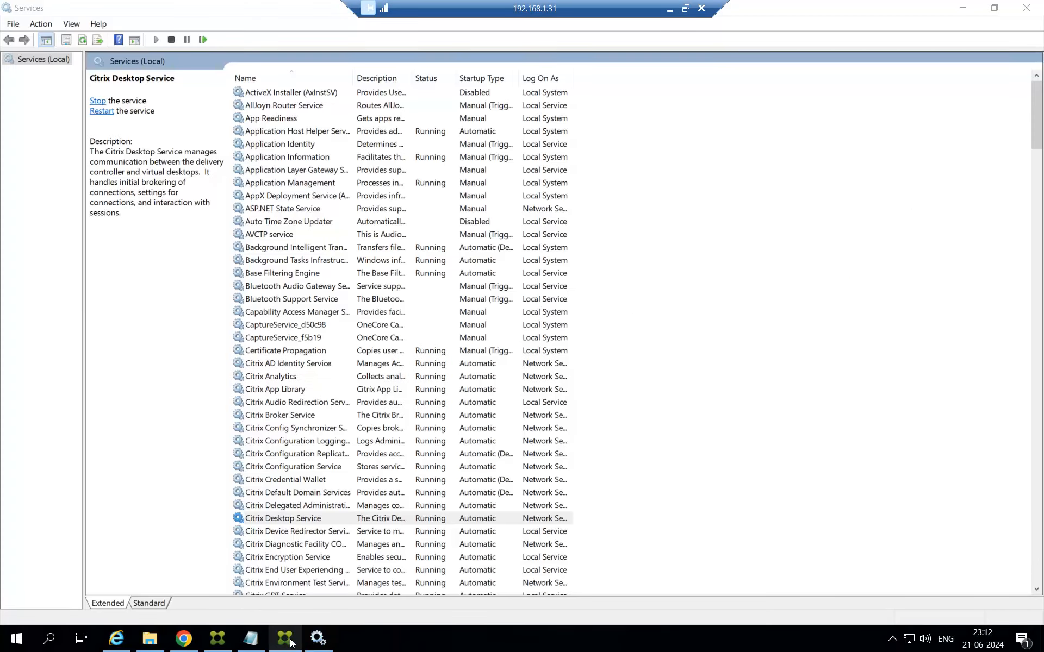
pyautogui.click(285, 638)
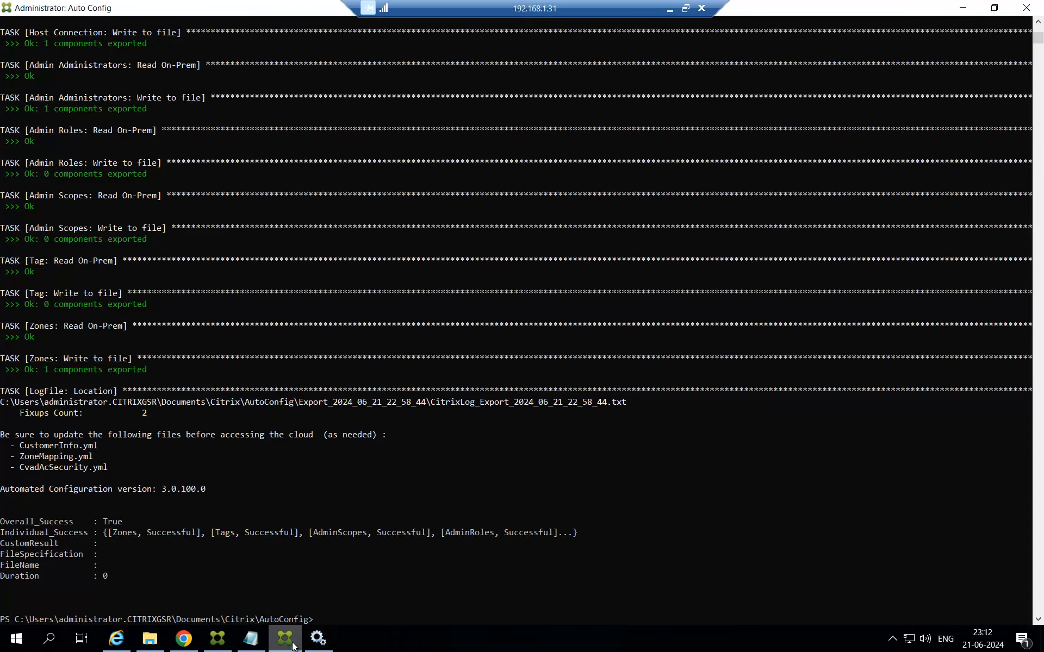
pyautogui.click(225, 639)
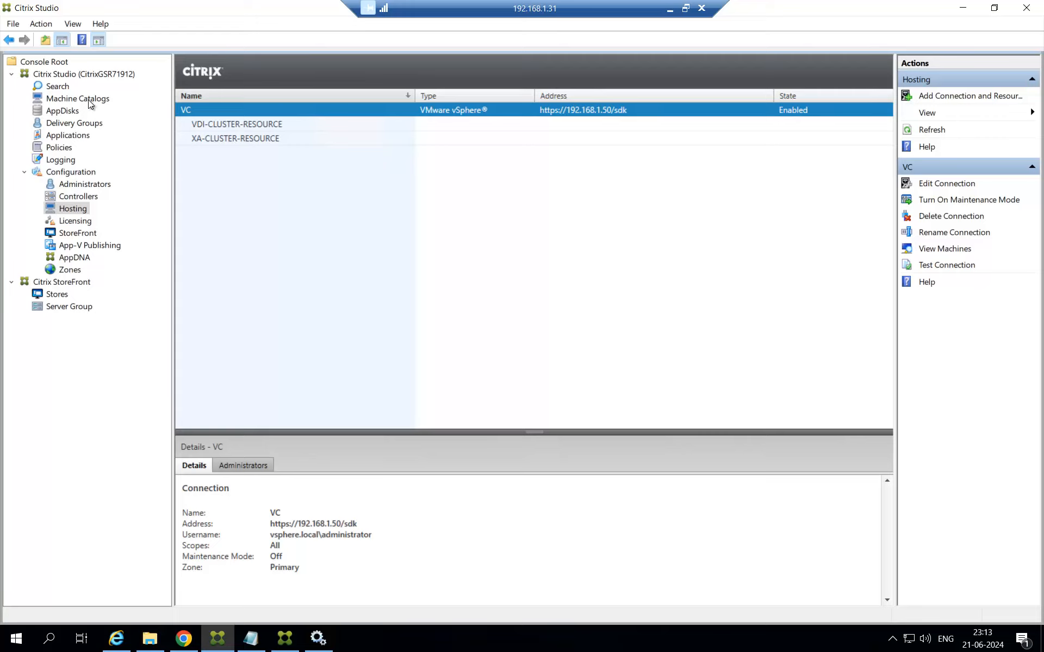
pyautogui.click(89, 101)
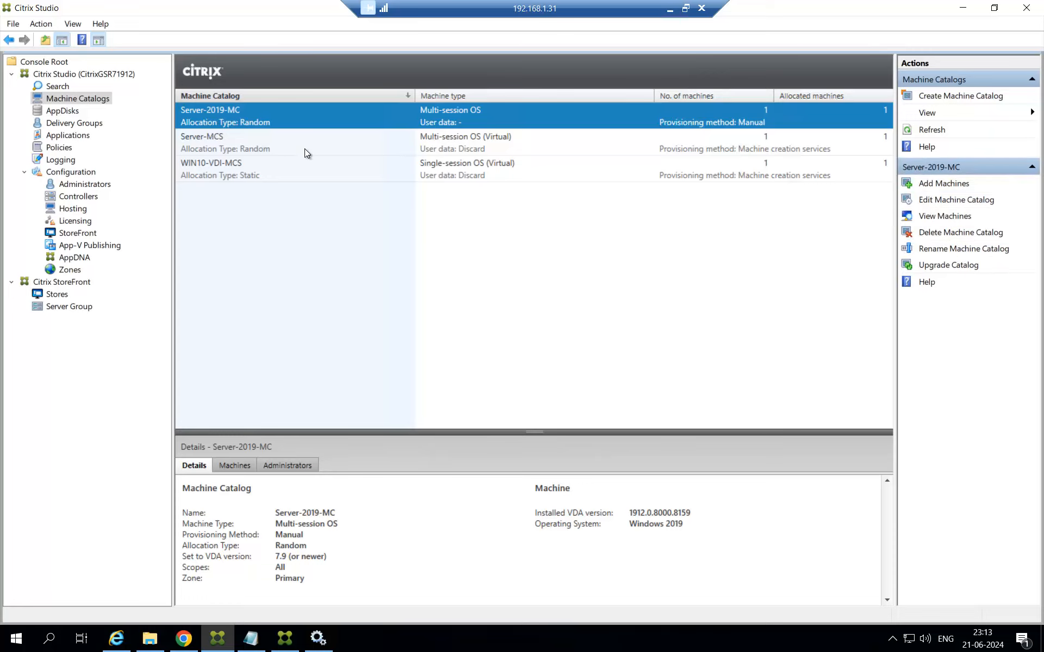
pyautogui.doubleClick(364, 120)
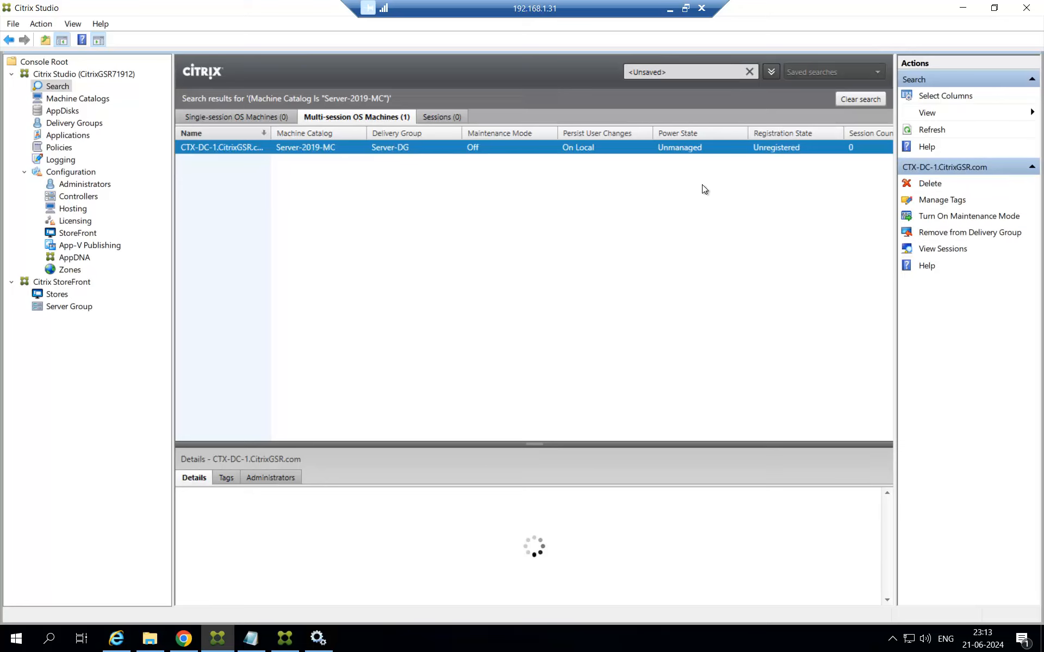
# Show the machine catalogs in both the 192.168.1.31 and 192.168.1.32 sessions, and arrange their windows side by side for comparison.
pyautogui.click(91, 99)
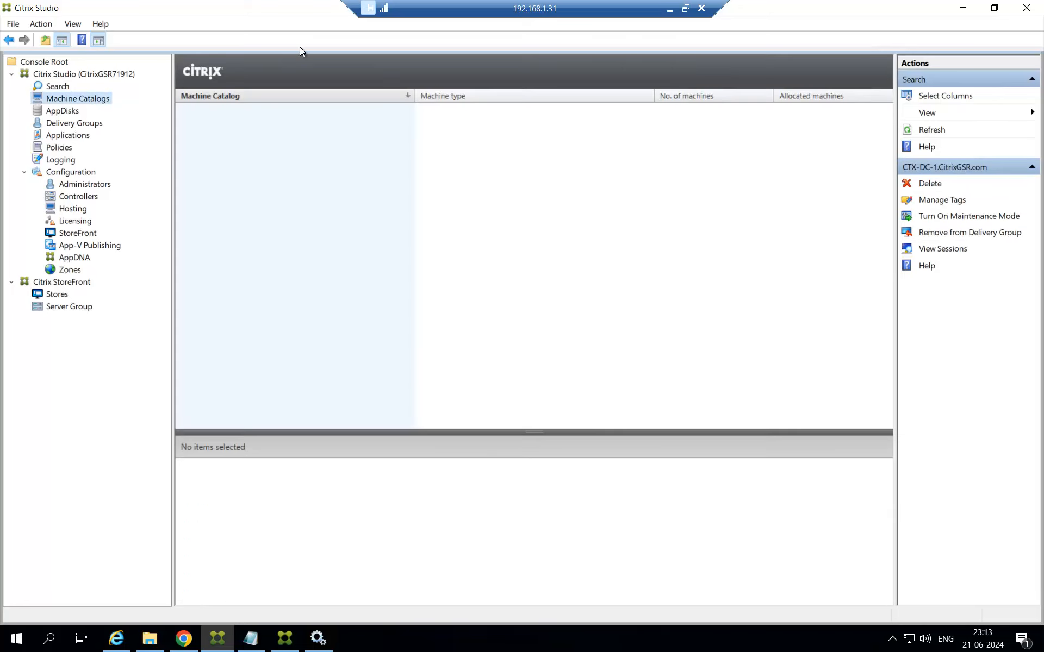
pyautogui.click(686, 9)
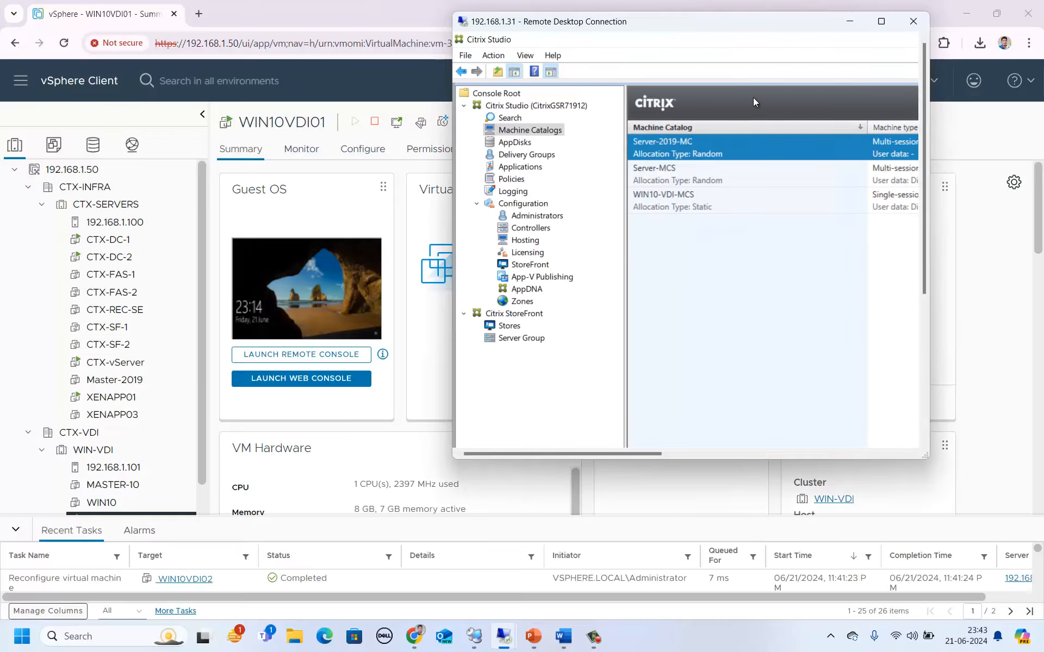
pyautogui.moveTo(506, 646)
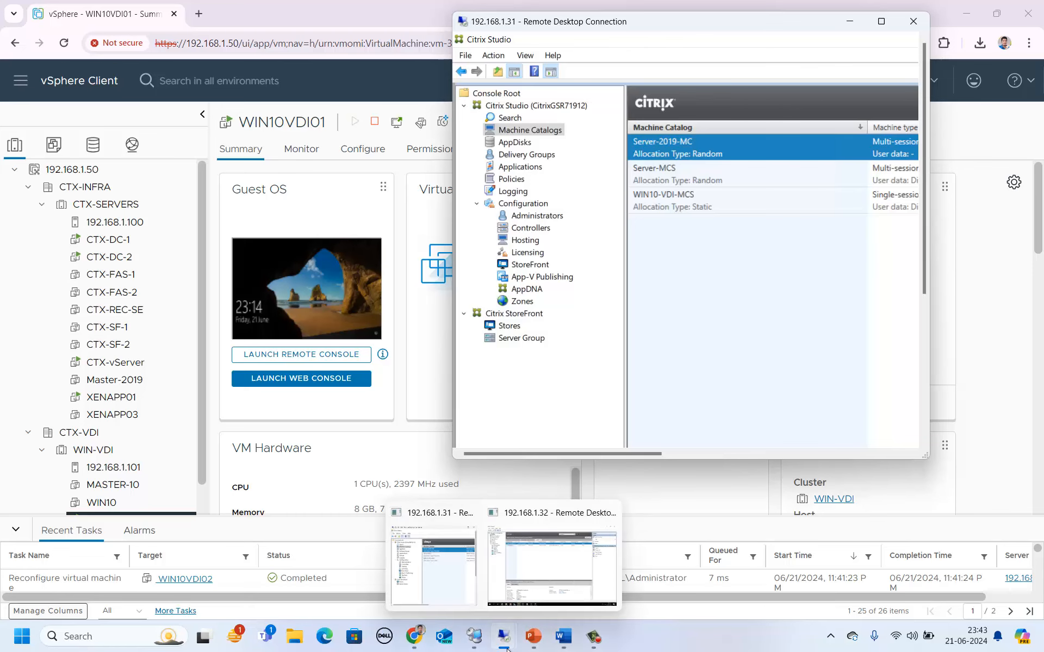
pyautogui.click(556, 557)
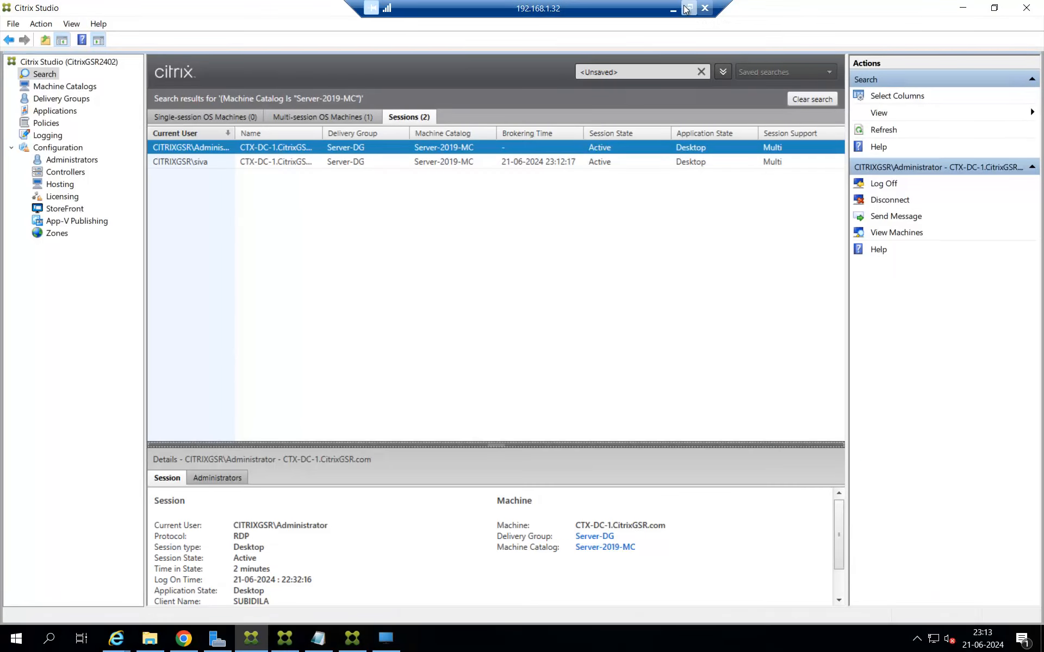
pyautogui.click(688, 8)
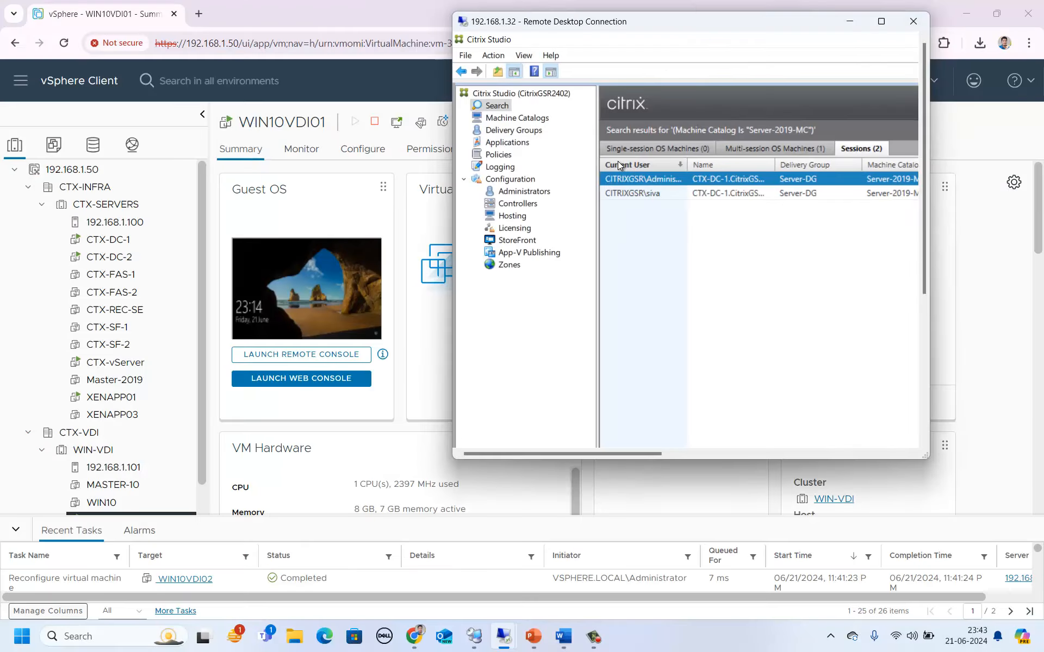
pyautogui.click(519, 118)
pyautogui.moveTo(614, 24); pyautogui.dragTo(246, 11)
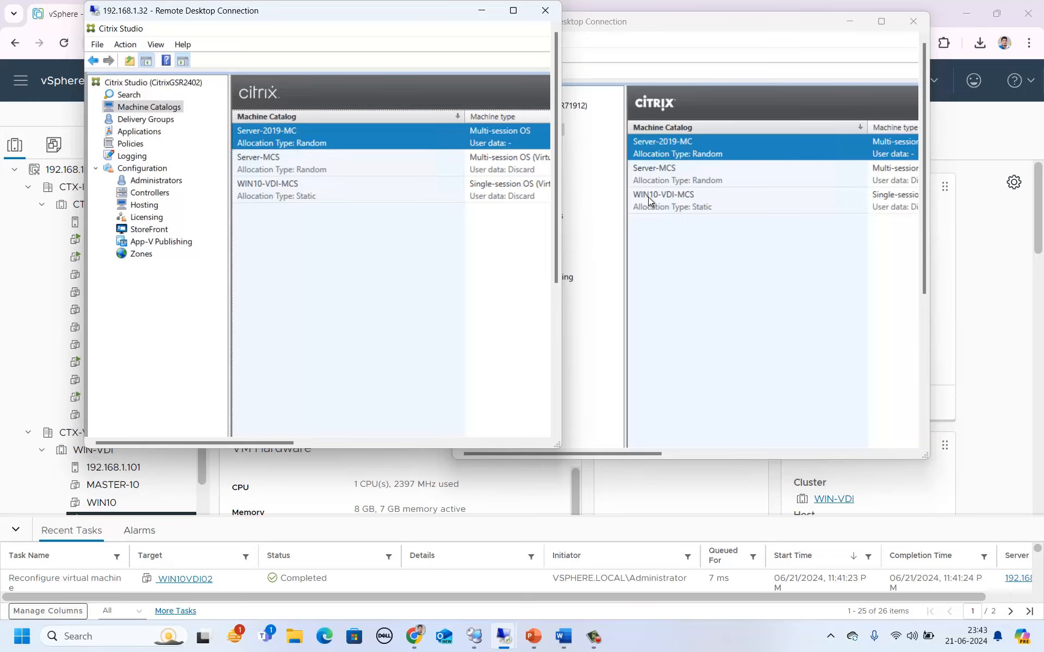
# Compare the delivery groups of the 192.168.1.32 and 192.168.1.31 sites.
pyautogui.click(155, 124)
pyautogui.click(669, 28)
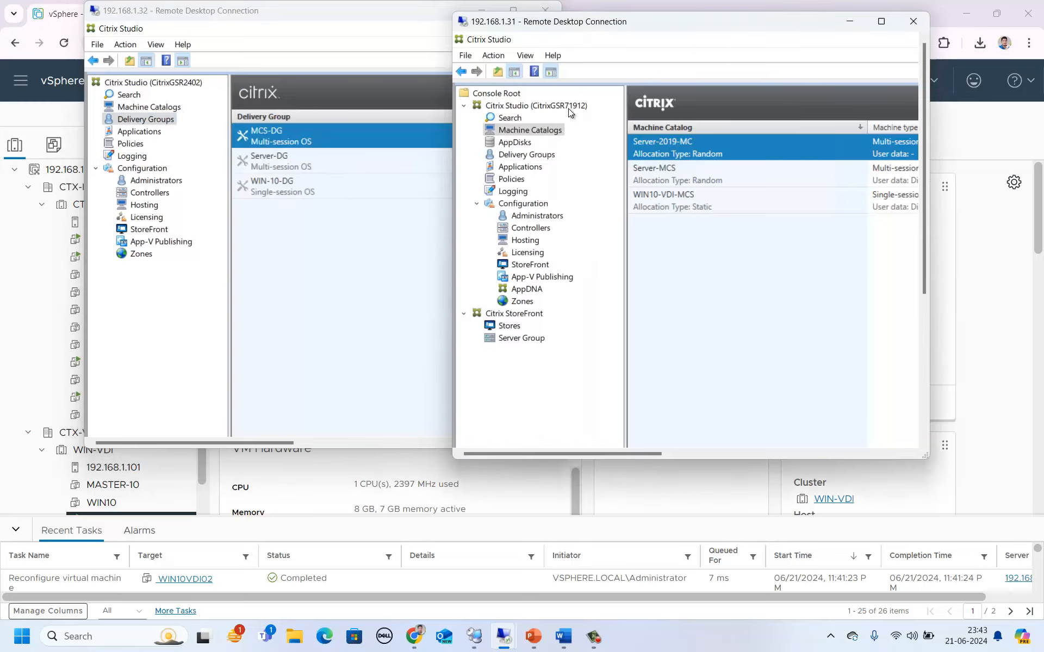
pyautogui.click(526, 155)
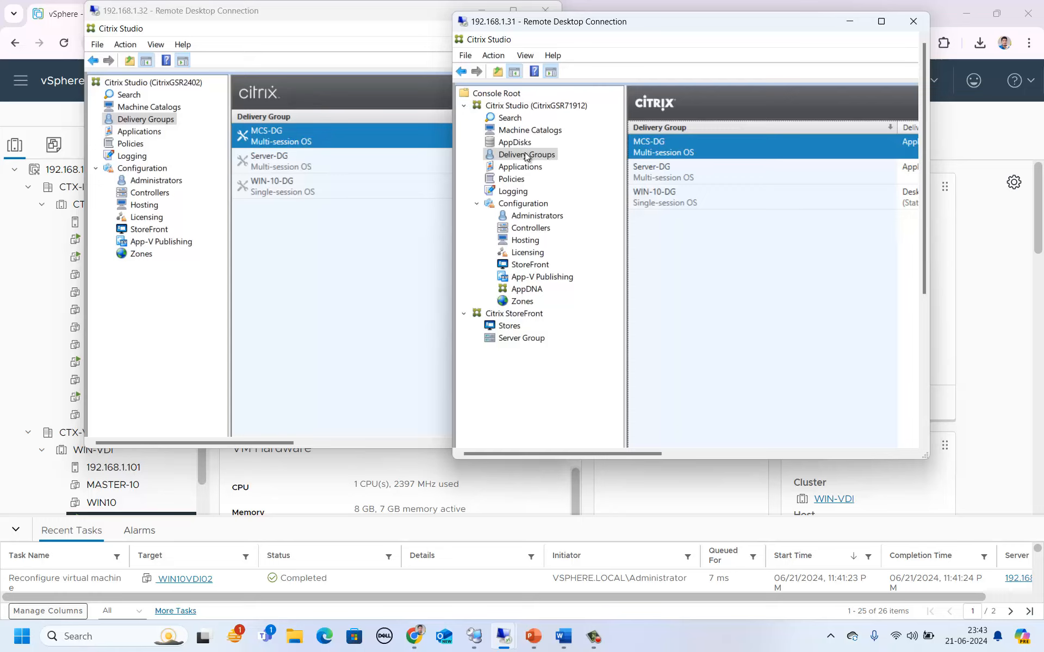
# Compare the published applications in the Applications folder of the 192.168.1.32 and 192.168.1.31 sites.
pyautogui.click(153, 137)
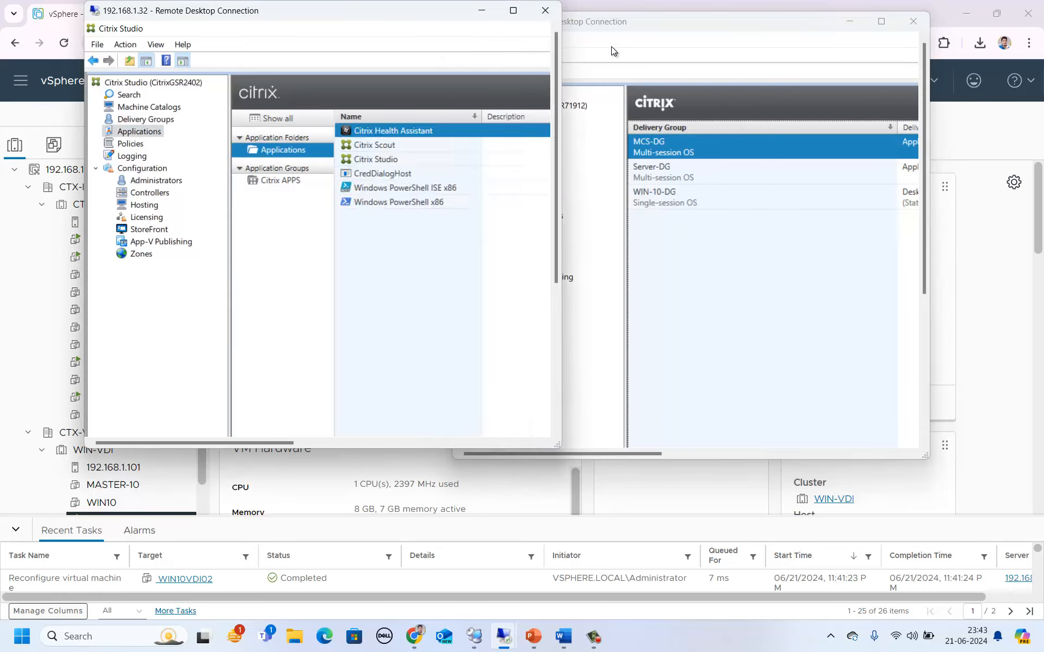
pyautogui.click(613, 22)
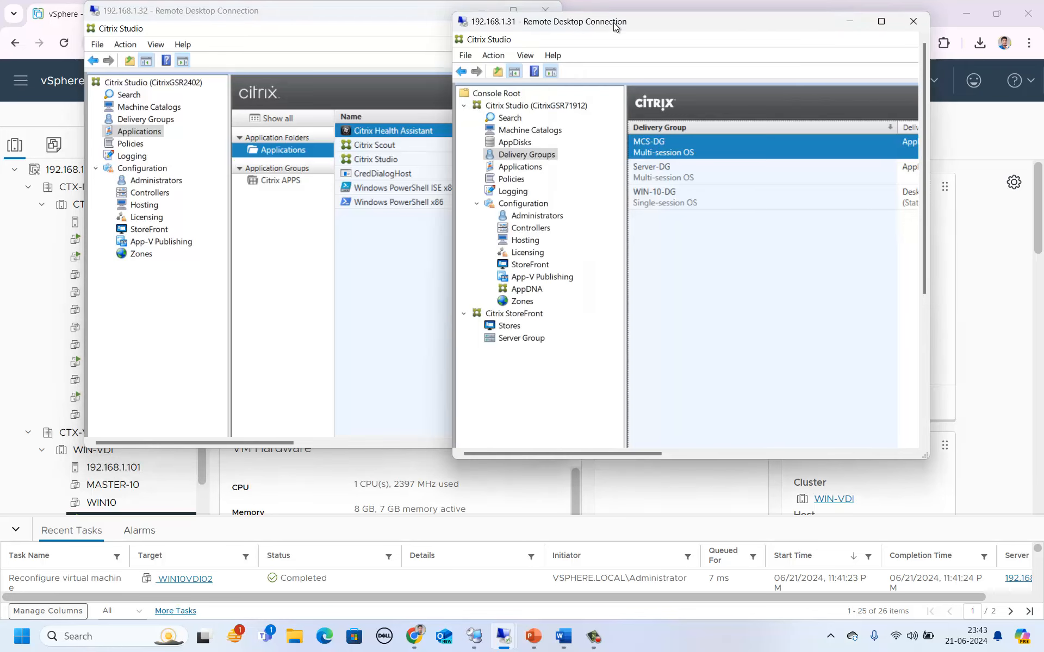
pyautogui.click(530, 168)
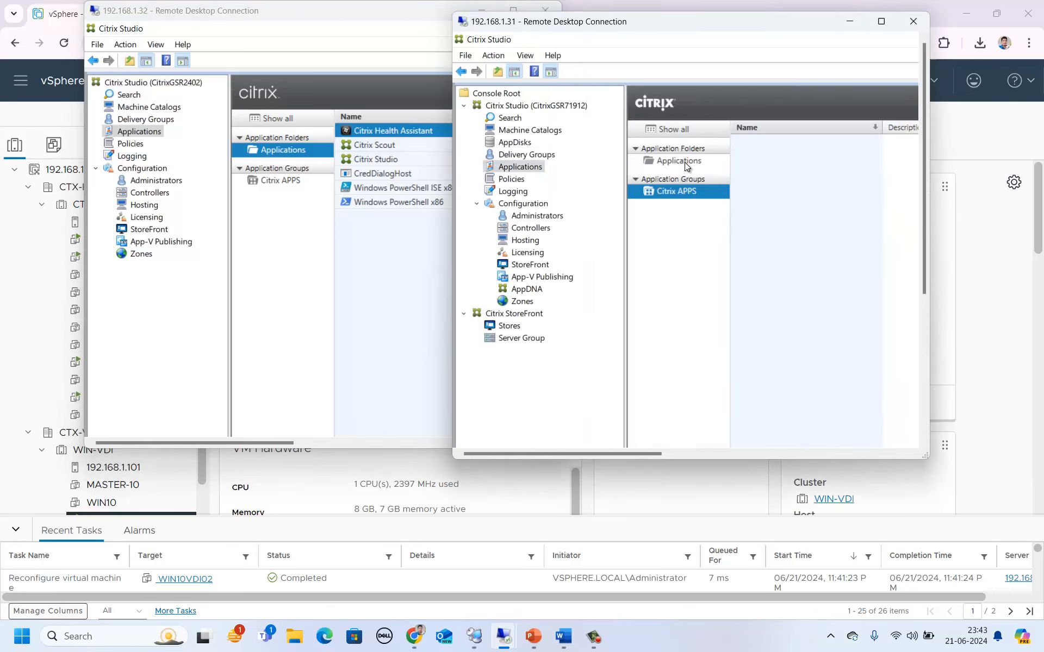
pyautogui.click(683, 162)
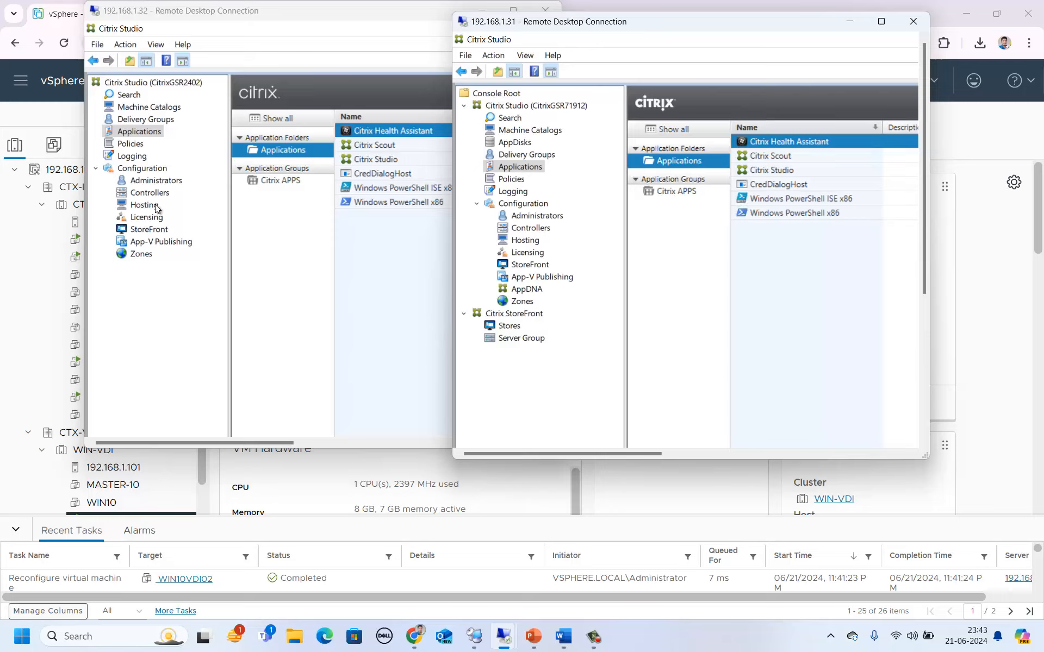
# Compare the controllers and hosting connections of the 192.168.1.32 site with those of the 192.168.1.31 site.
pyautogui.click(148, 194)
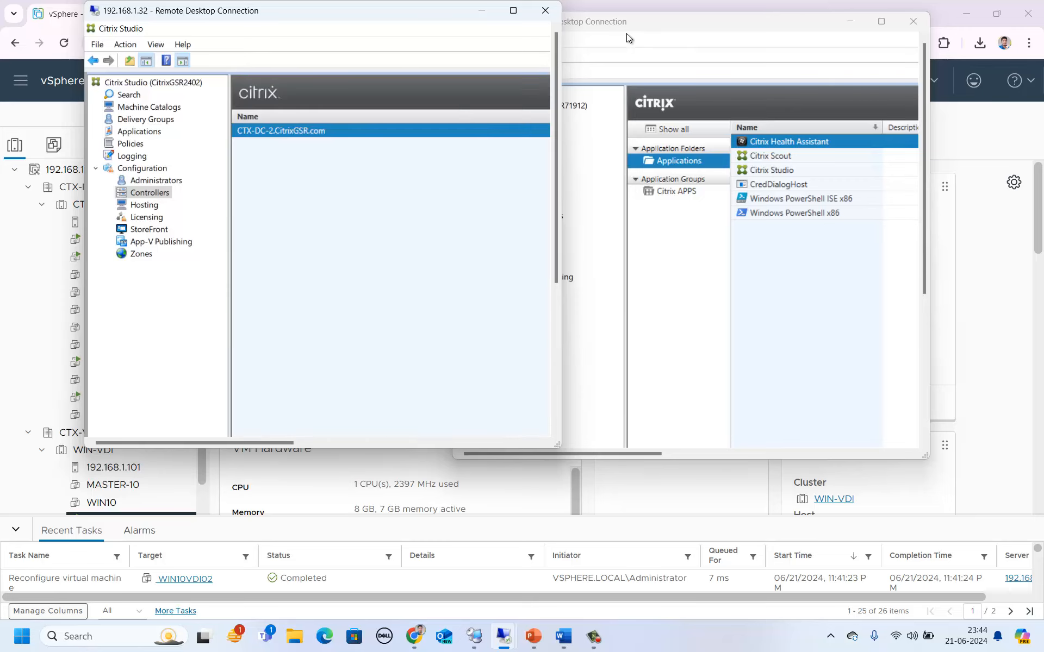
pyautogui.click(626, 32)
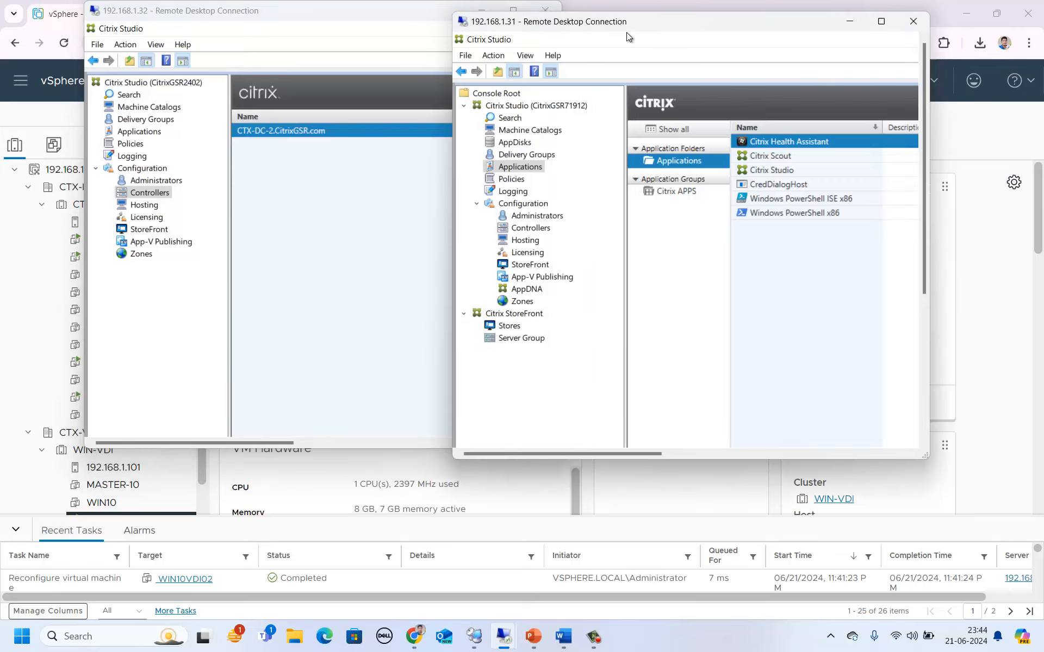
pyautogui.click(531, 230)
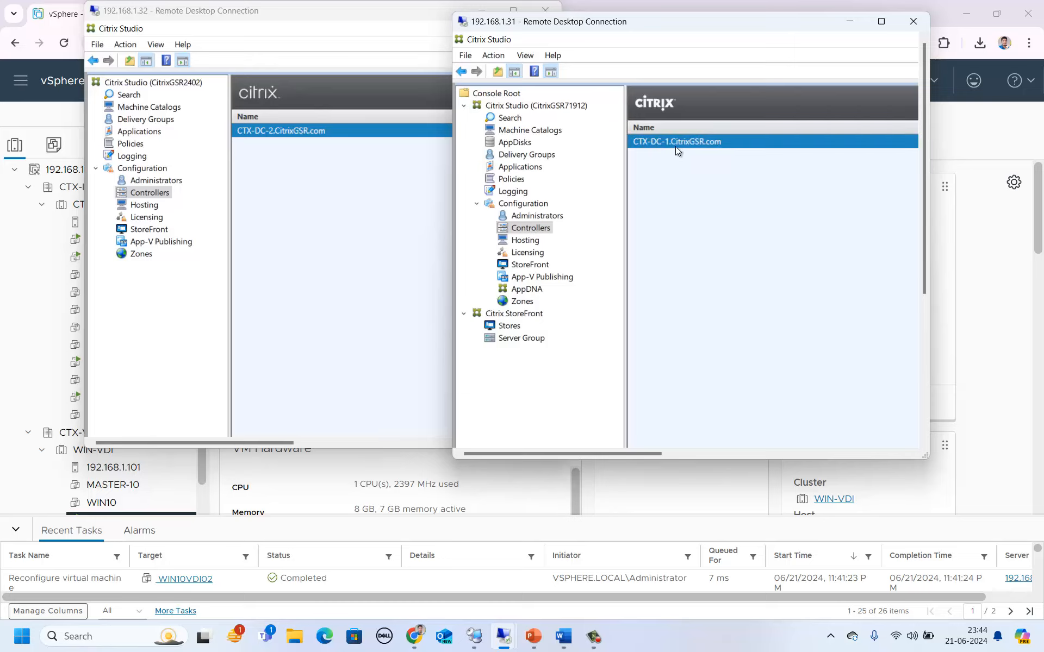
pyautogui.click(151, 208)
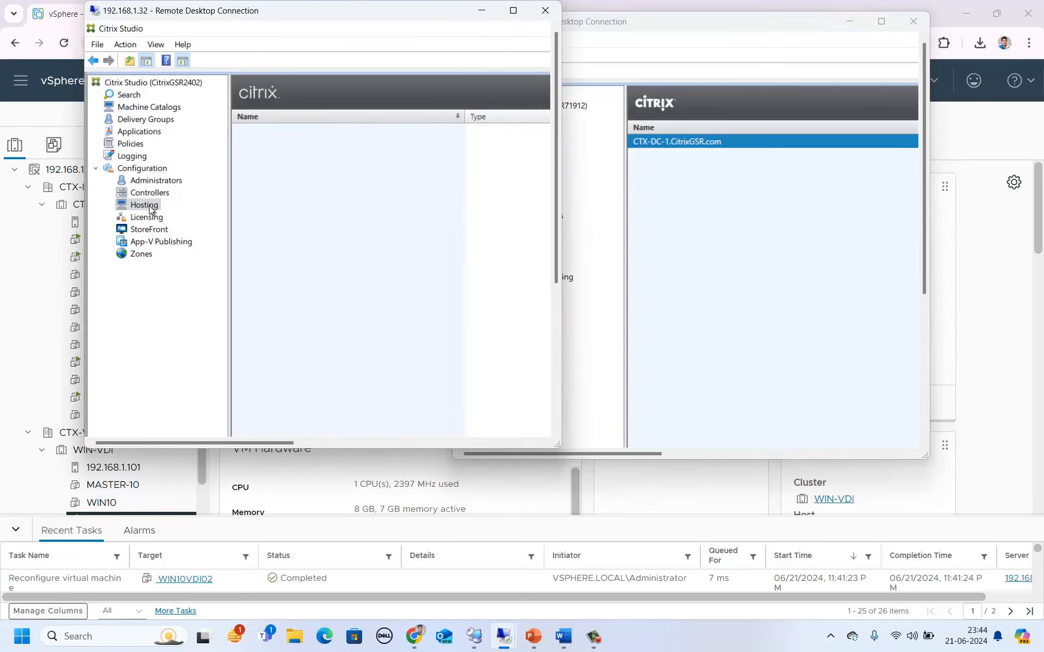
pyautogui.click(607, 42)
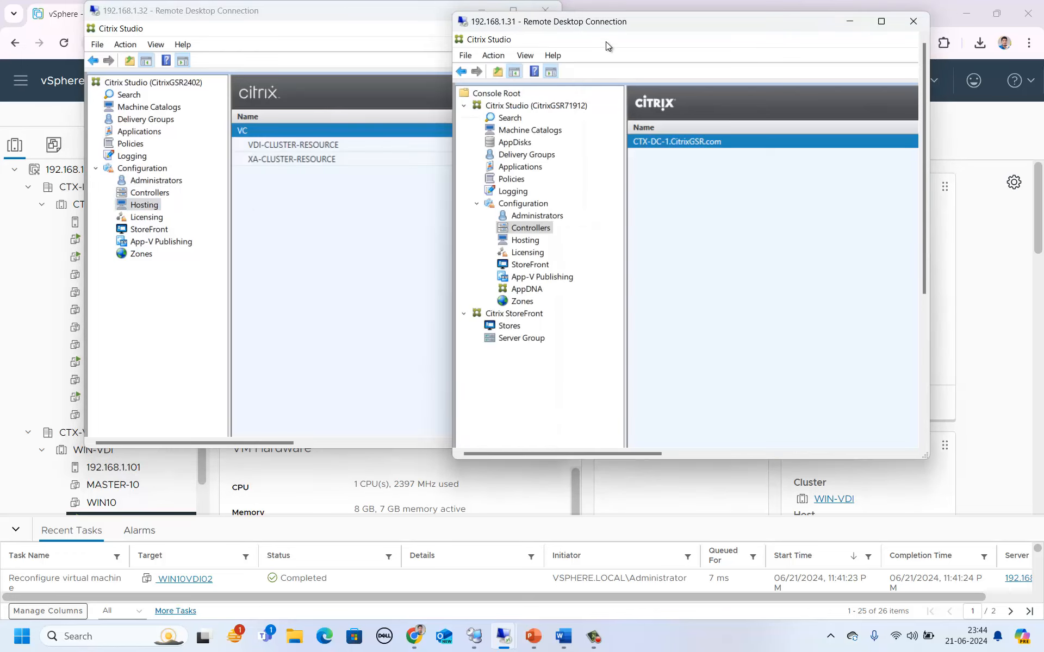
pyautogui.click(525, 240)
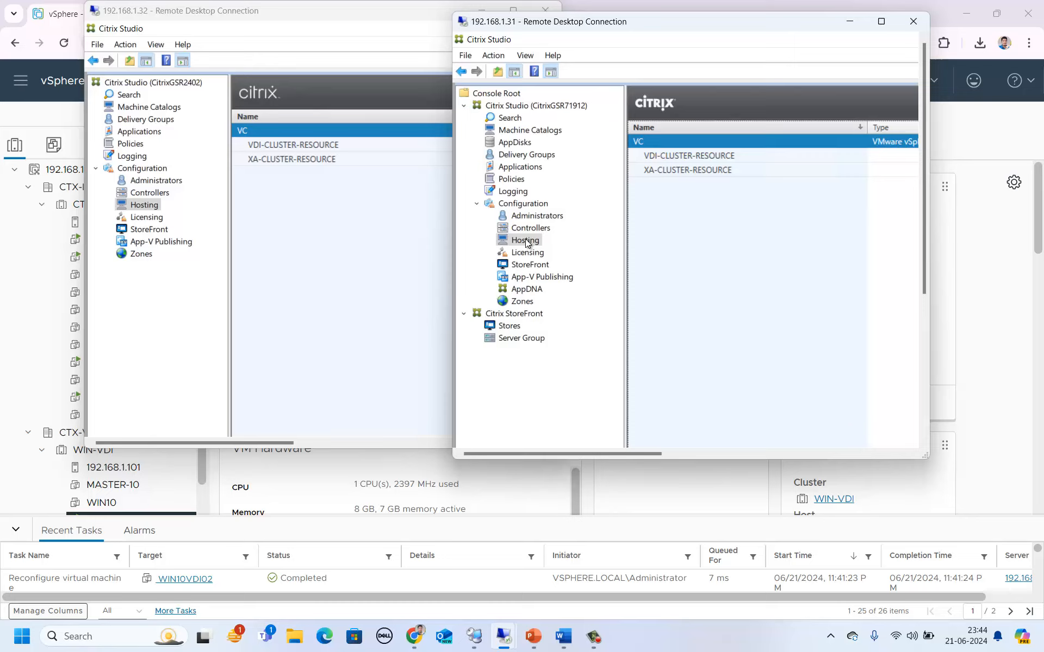
# Compare the policies of the 192.168.1.31 and 192.168.1.32 sites, viewing LM-policy in the 192.168.1.32 session.
pyautogui.click(510, 181)
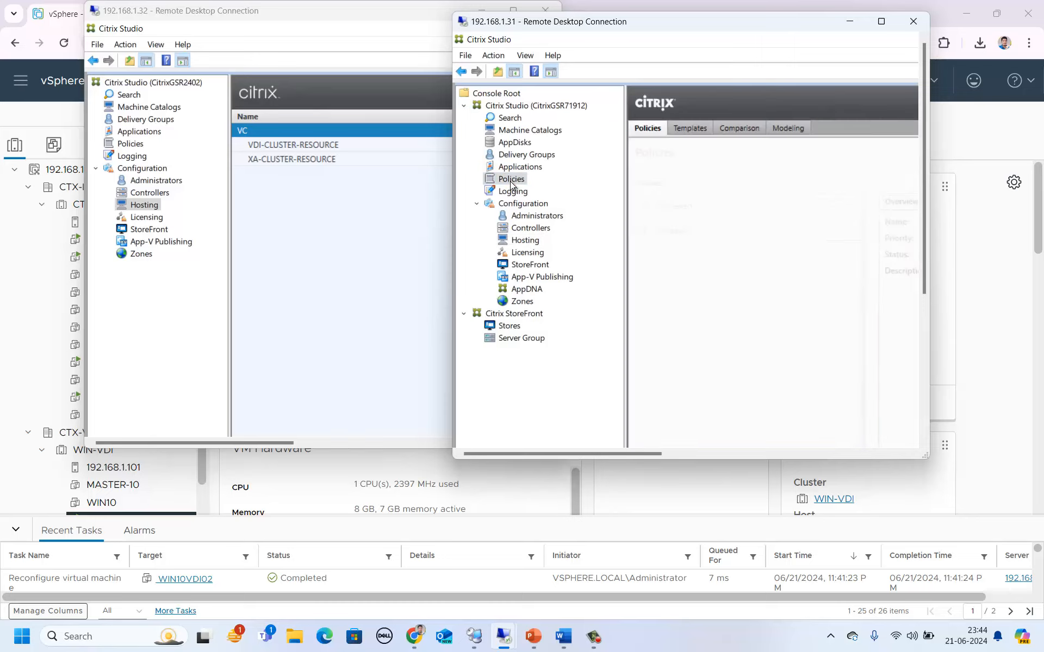
pyautogui.click(134, 145)
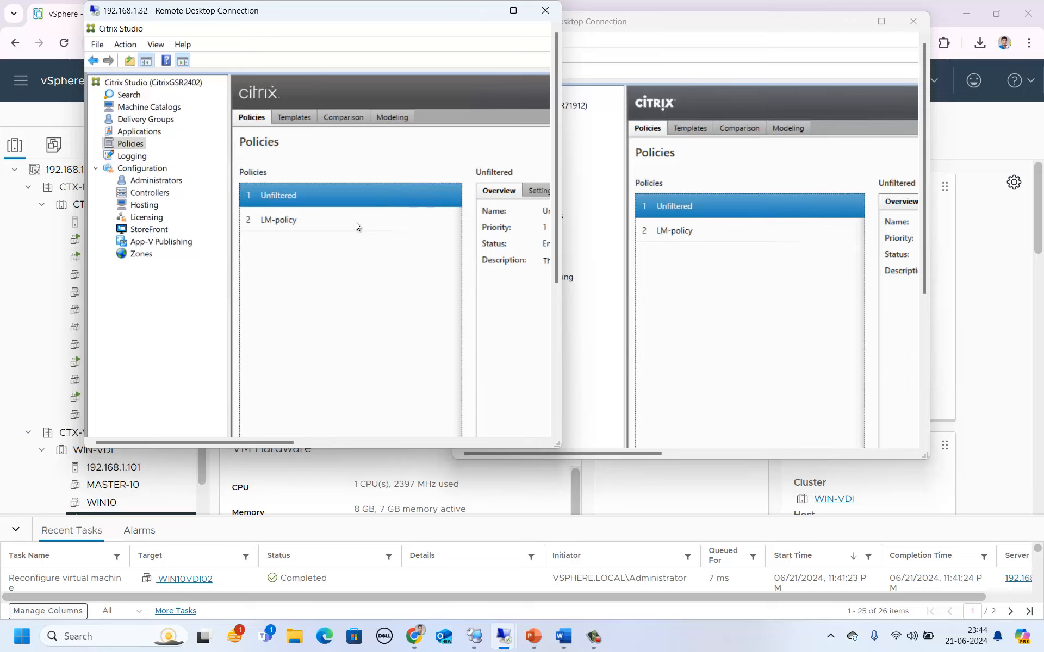
pyautogui.click(403, 209)
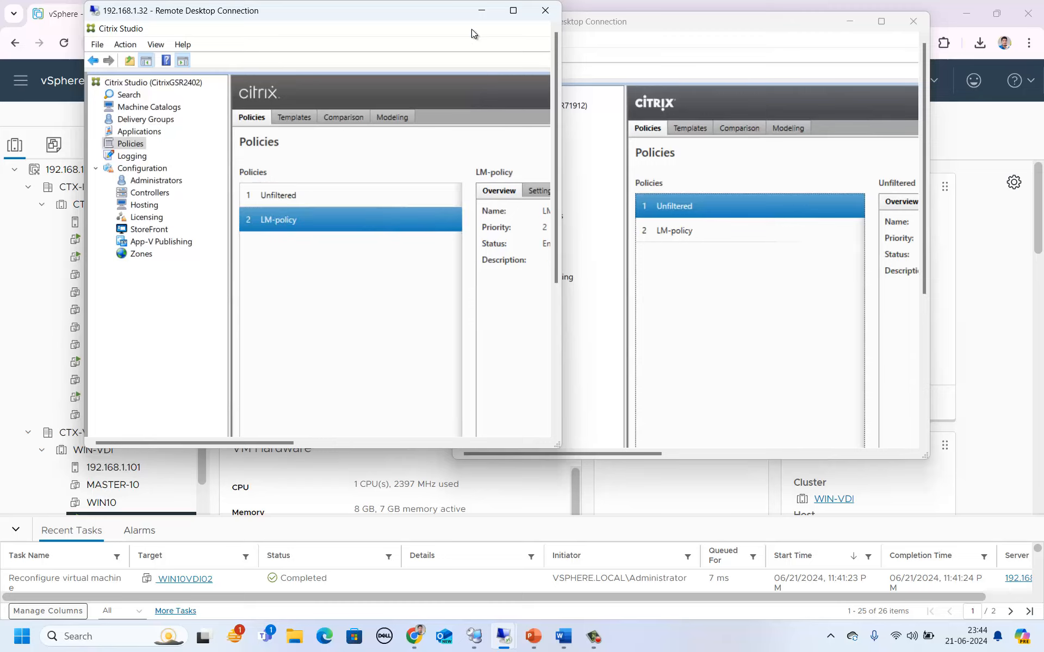
# Maximize the 192.168.1.32 session and start the XENAPP03 machine of the Server-MCS machine catalog.
pyautogui.click(511, 12)
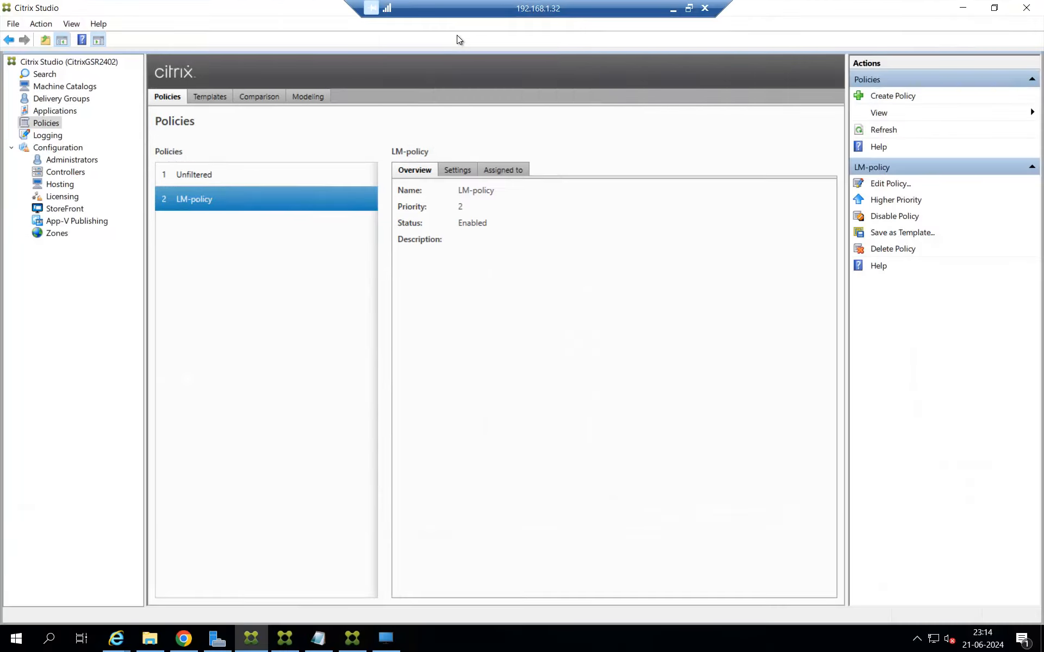
pyautogui.click(70, 86)
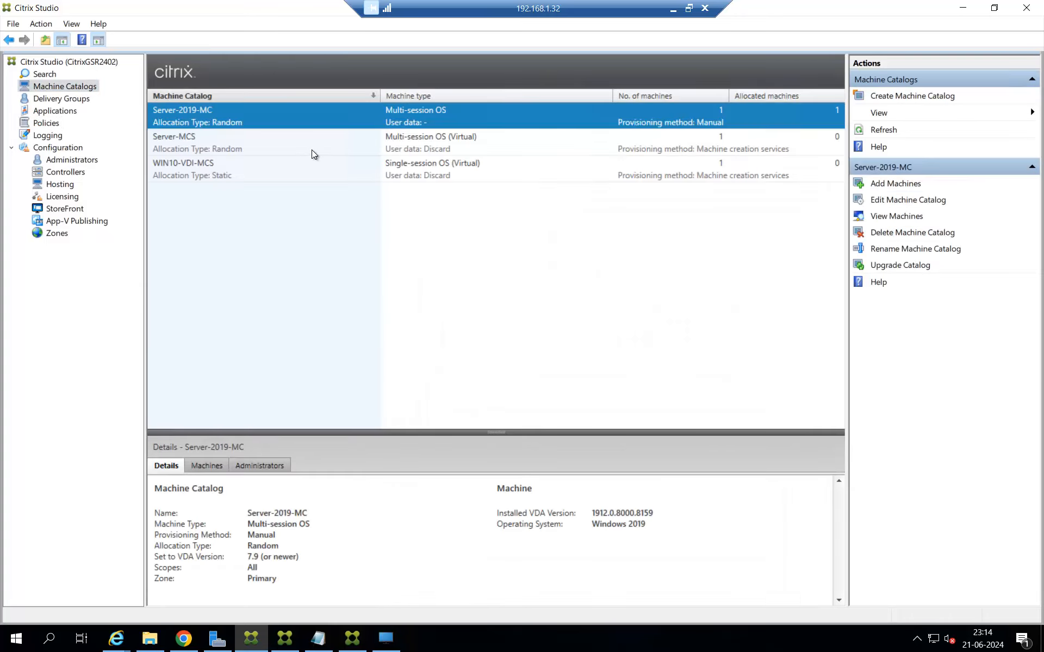
pyautogui.doubleClick(311, 149)
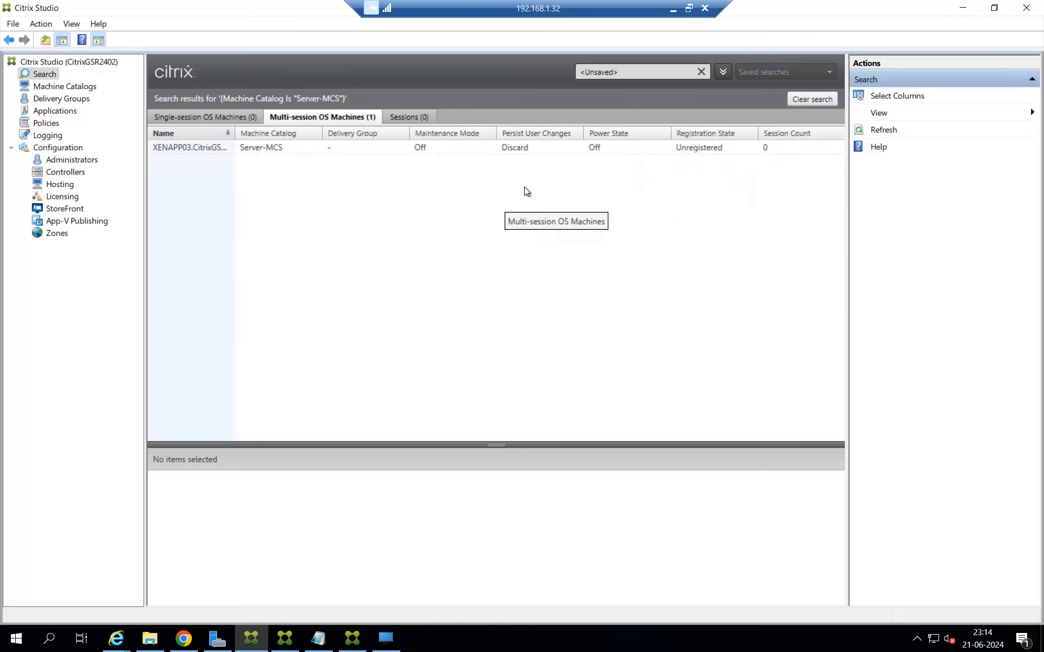
pyautogui.click(544, 150)
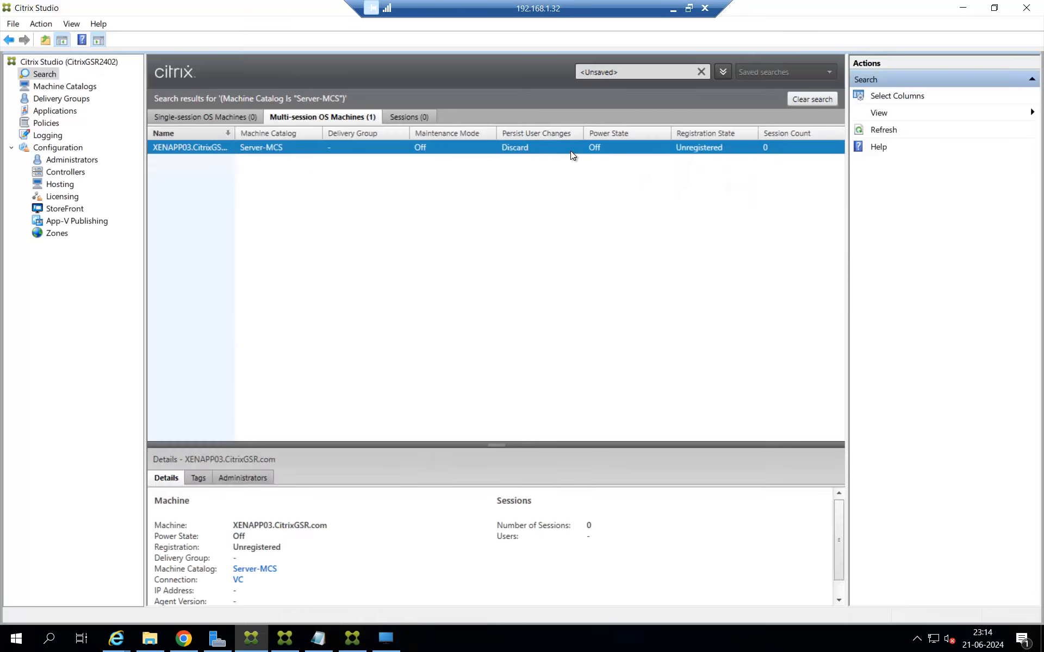
pyautogui.rightClick(570, 153)
pyautogui.click(603, 176)
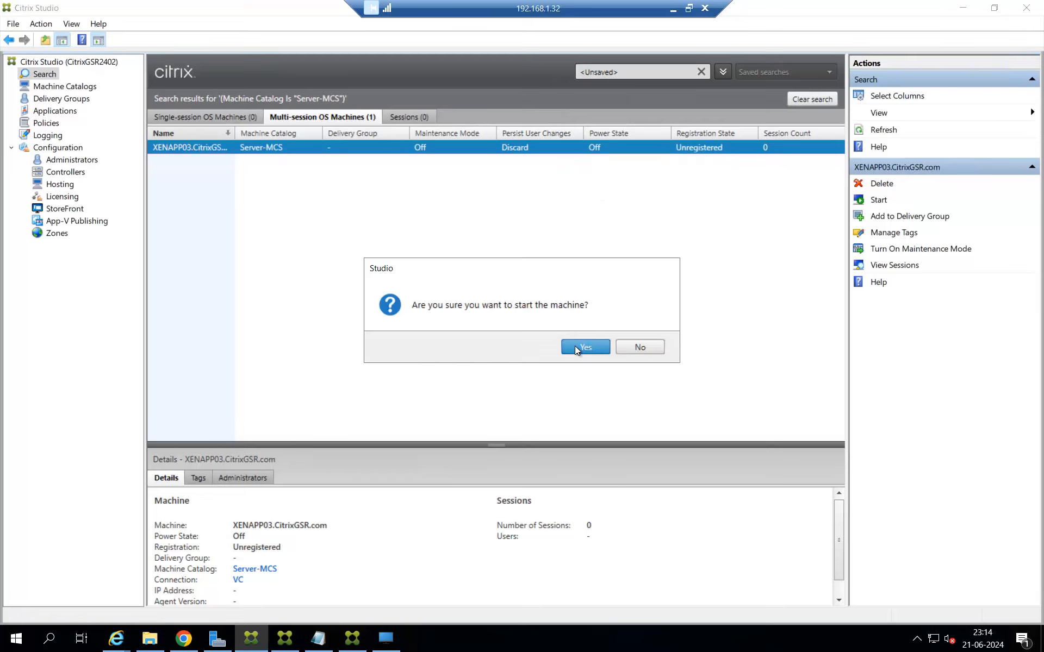
pyautogui.click(575, 346)
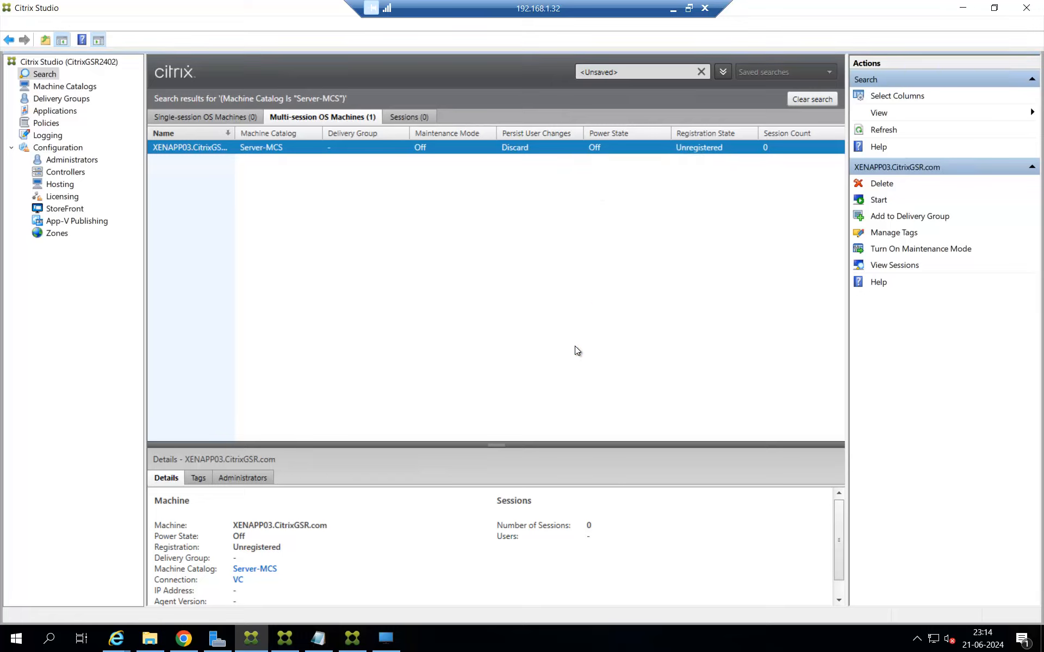
# Start the WIN10VDI02 machine of the WIN10-VDI-MCS machine catalog and refresh its status.
pyautogui.click(79, 97)
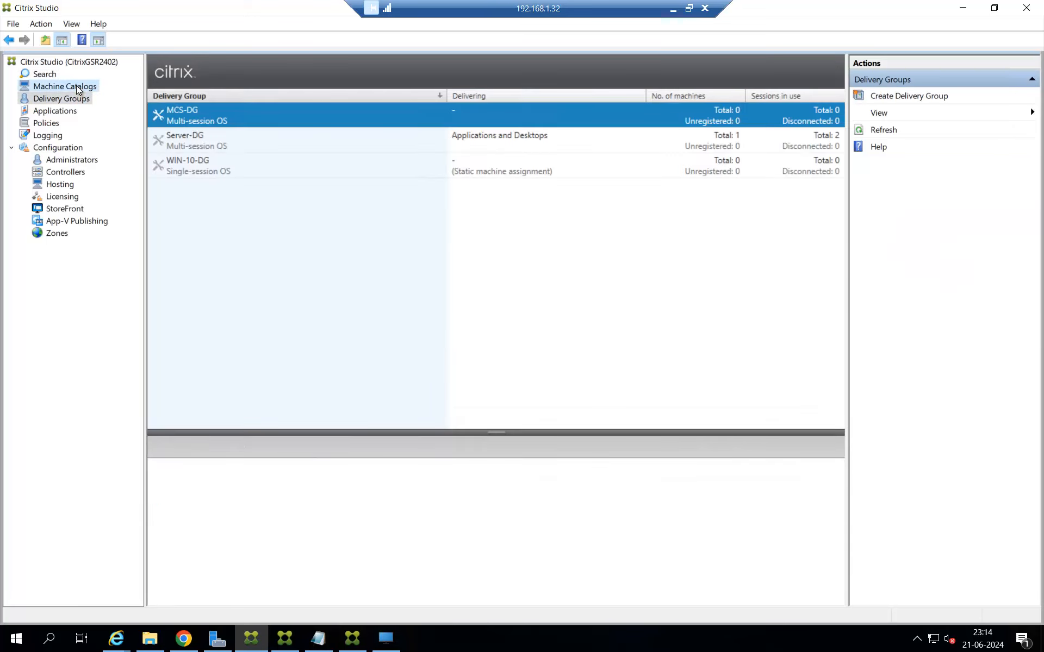
pyautogui.click(76, 85)
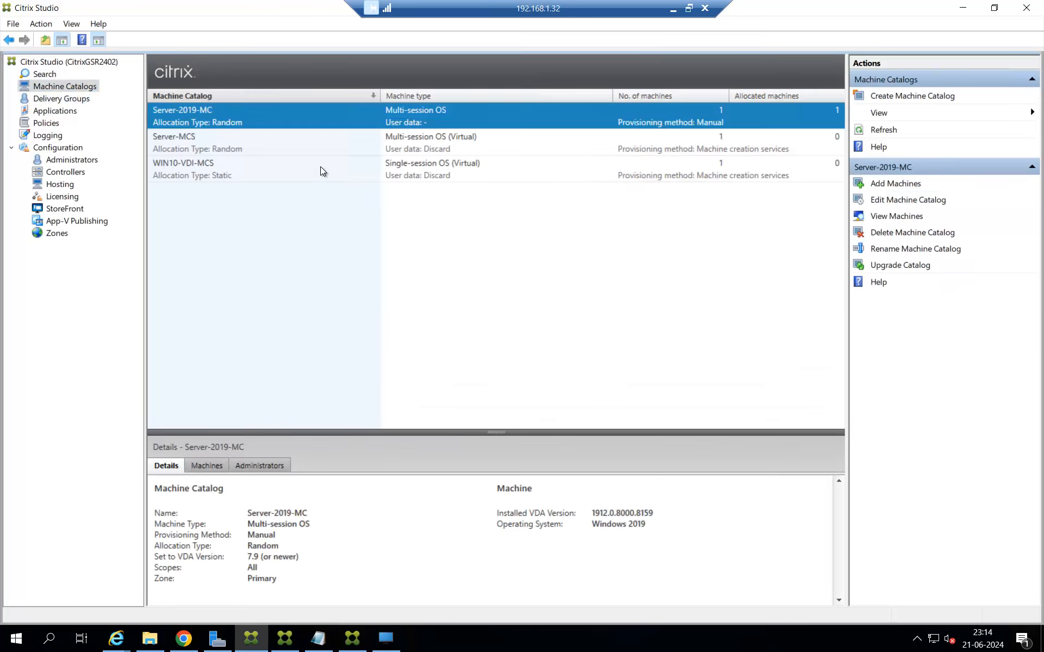
pyautogui.doubleClick(321, 166)
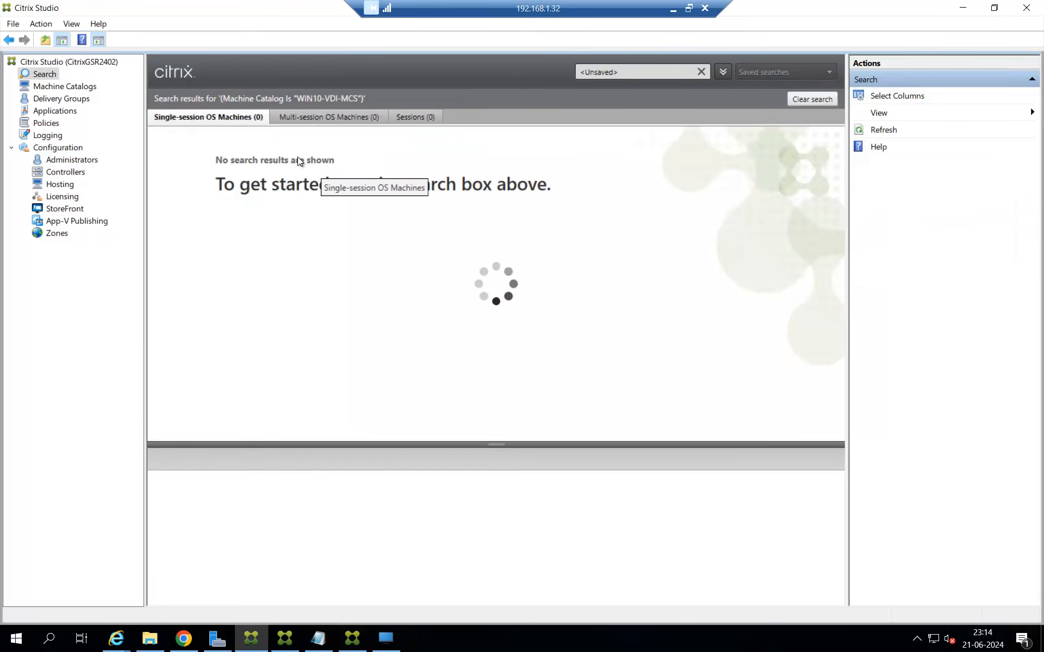
pyautogui.rightClick(245, 146)
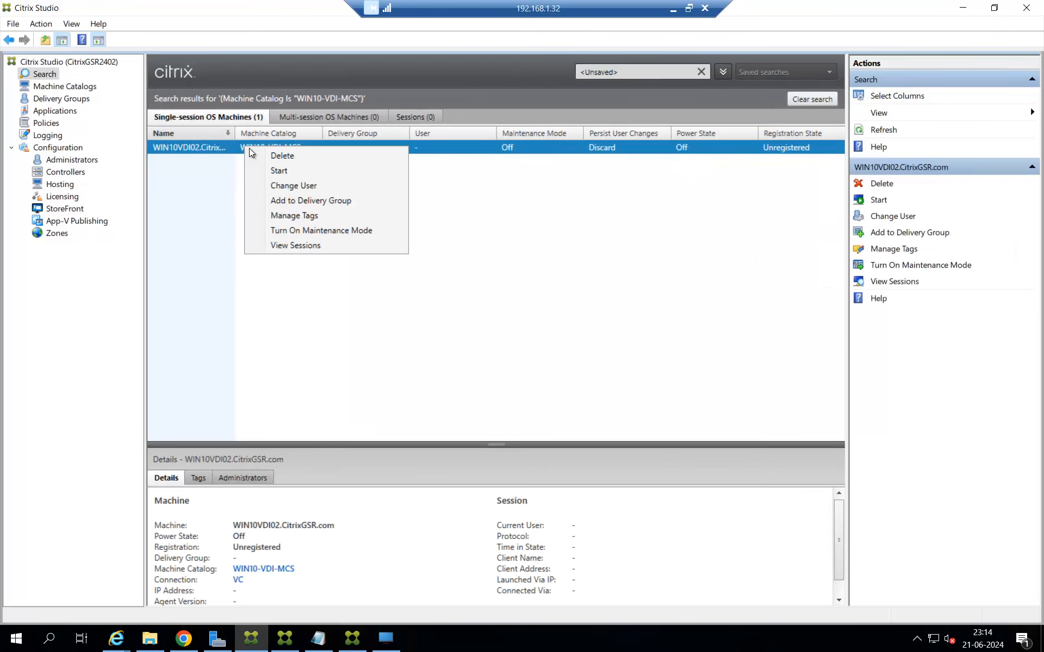
pyautogui.click(281, 170)
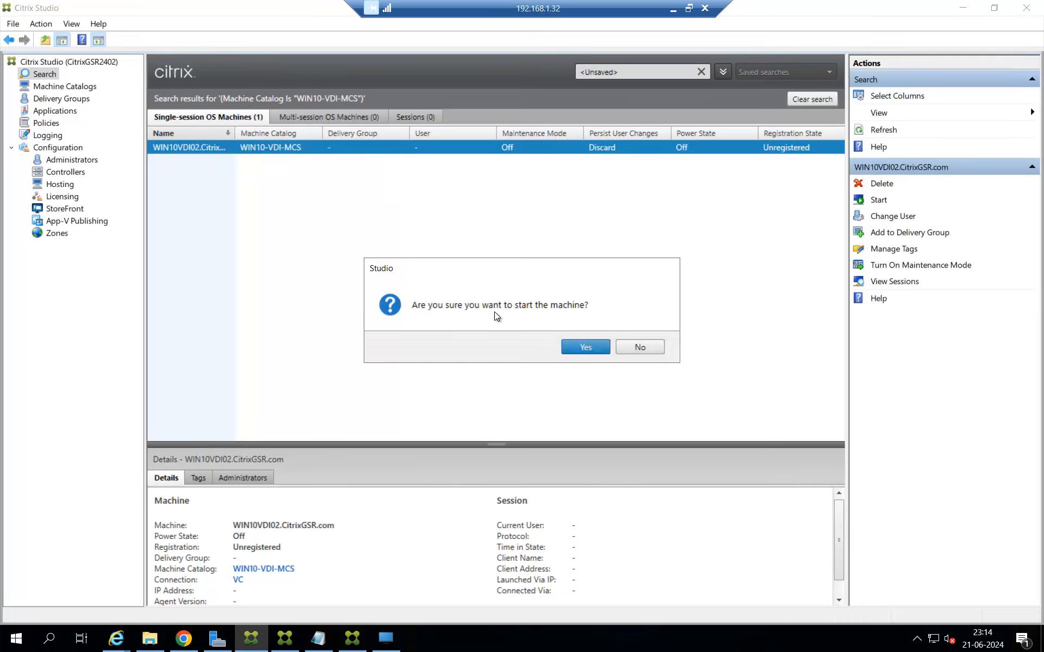
pyautogui.click(579, 348)
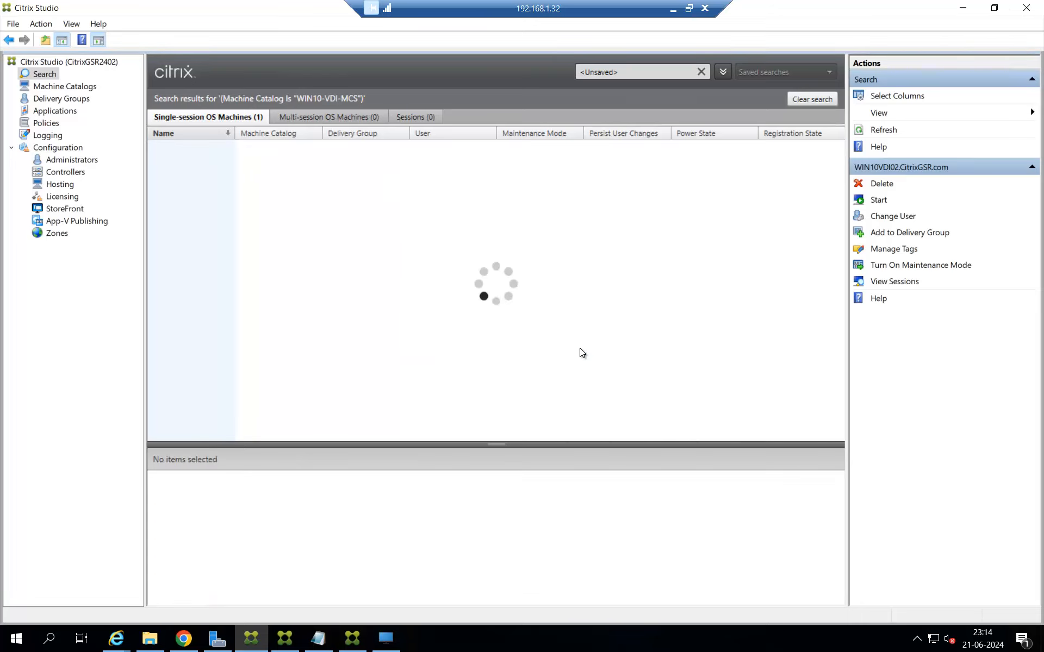
pyautogui.click(883, 133)
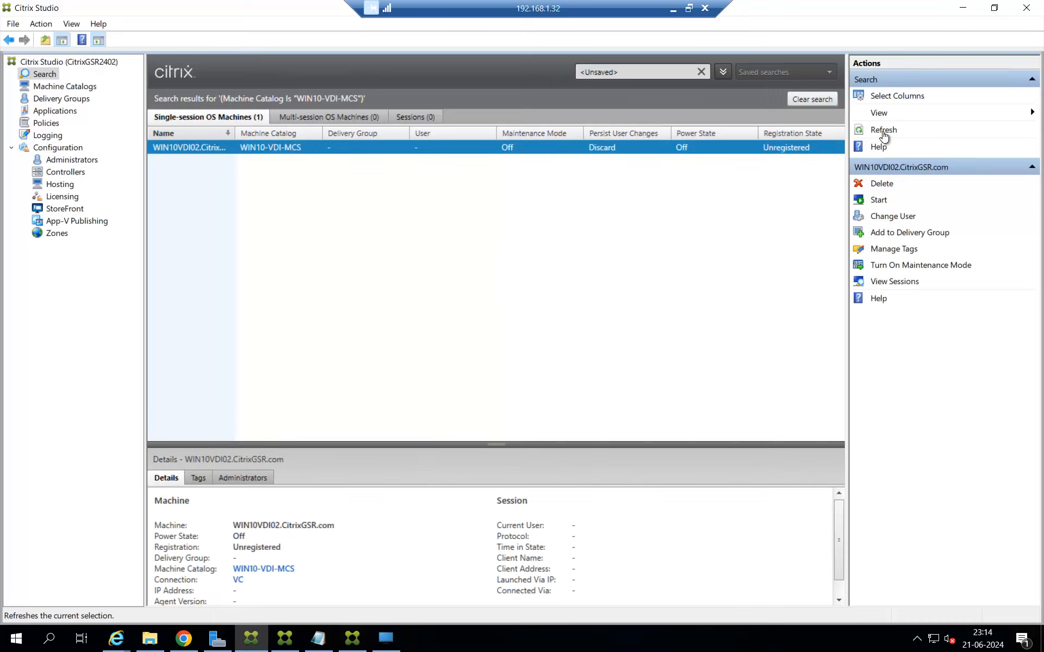
pyautogui.click(883, 132)
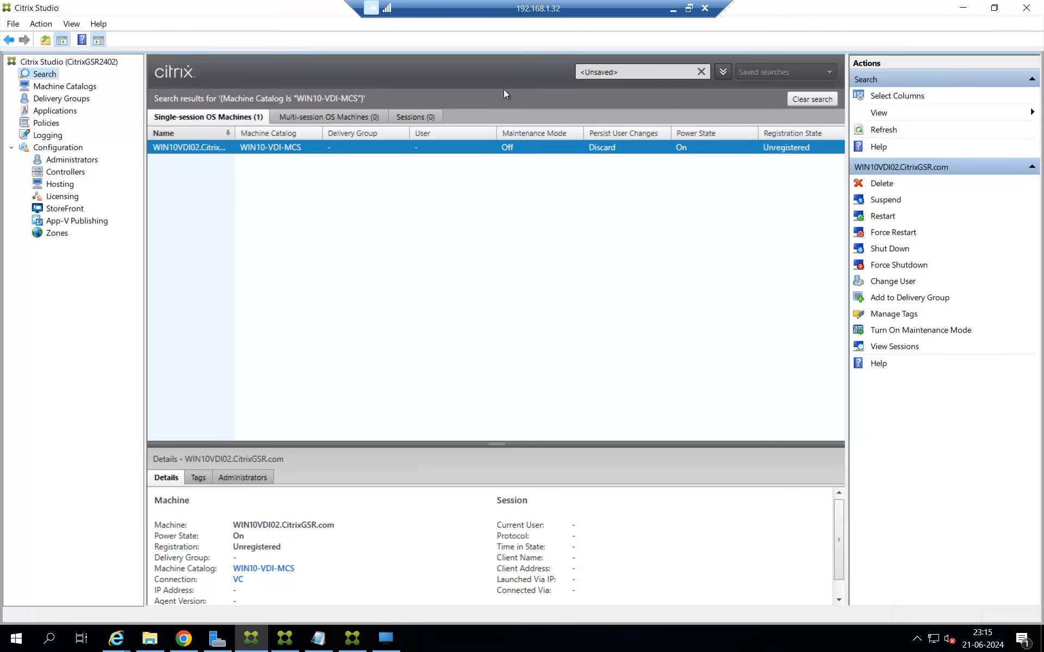
# Clear the catalog search filter and refresh the multi-session OS machines to check their power and registration states.
pyautogui.click(702, 73)
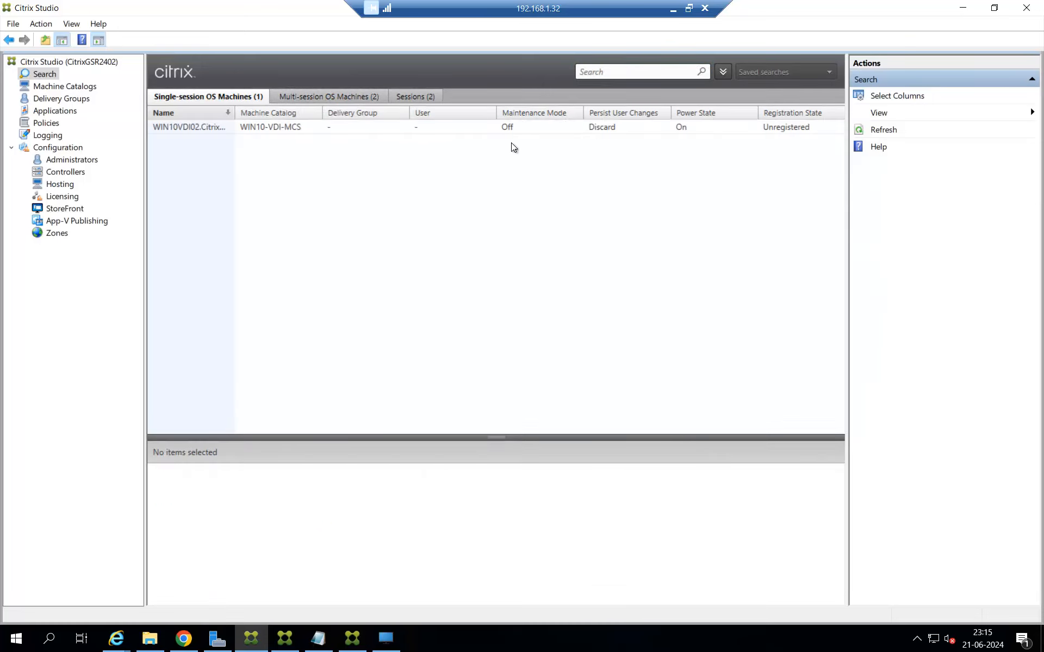
pyautogui.click(328, 97)
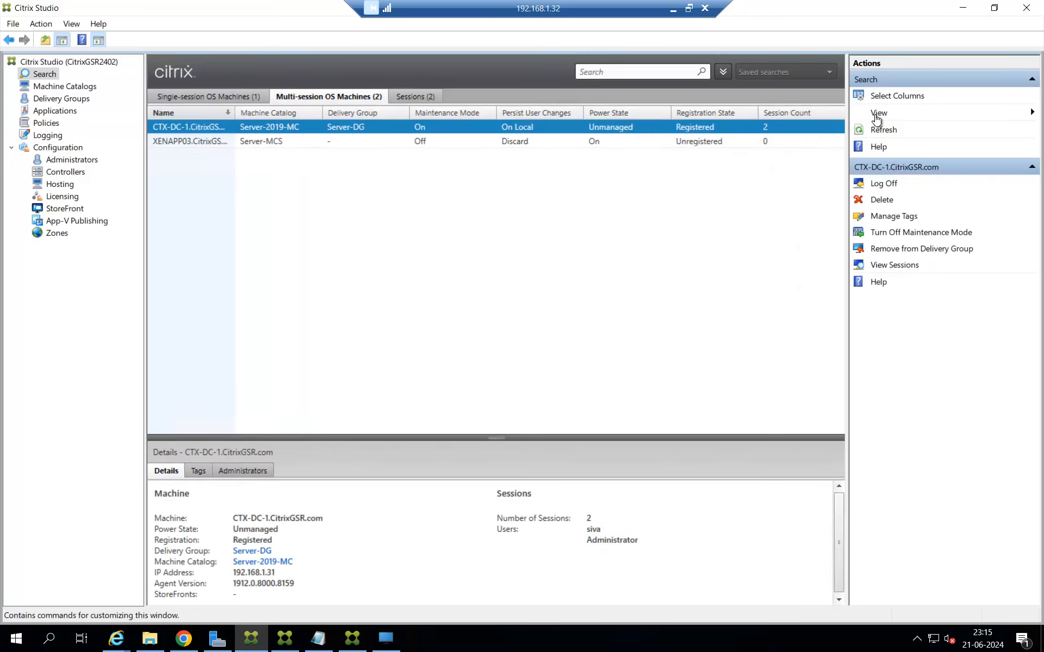
pyautogui.click(876, 128)
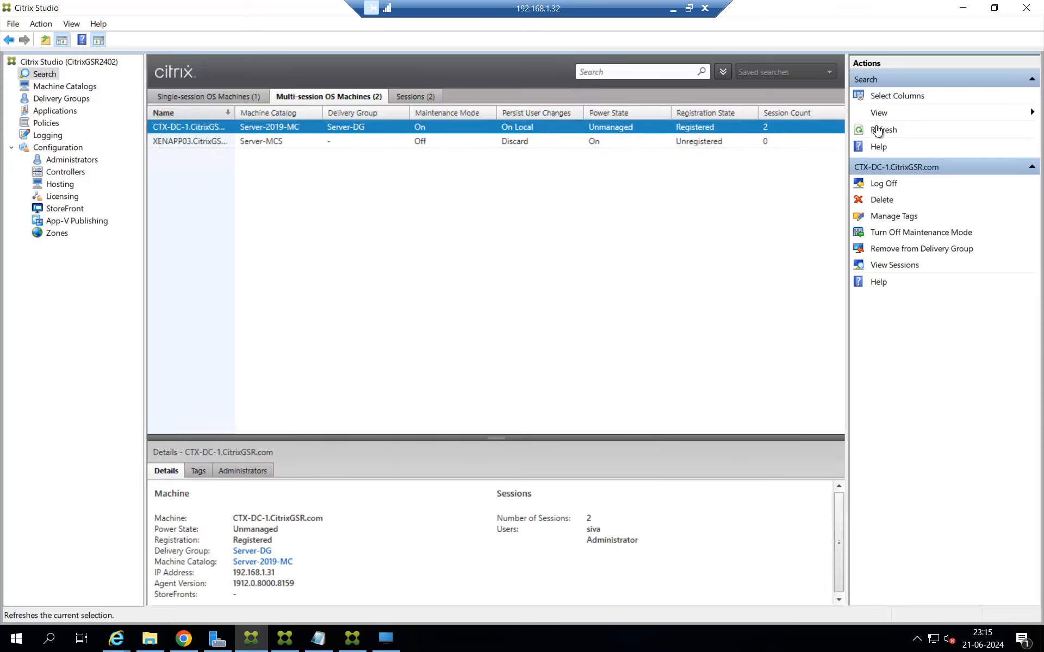
pyautogui.click(881, 133)
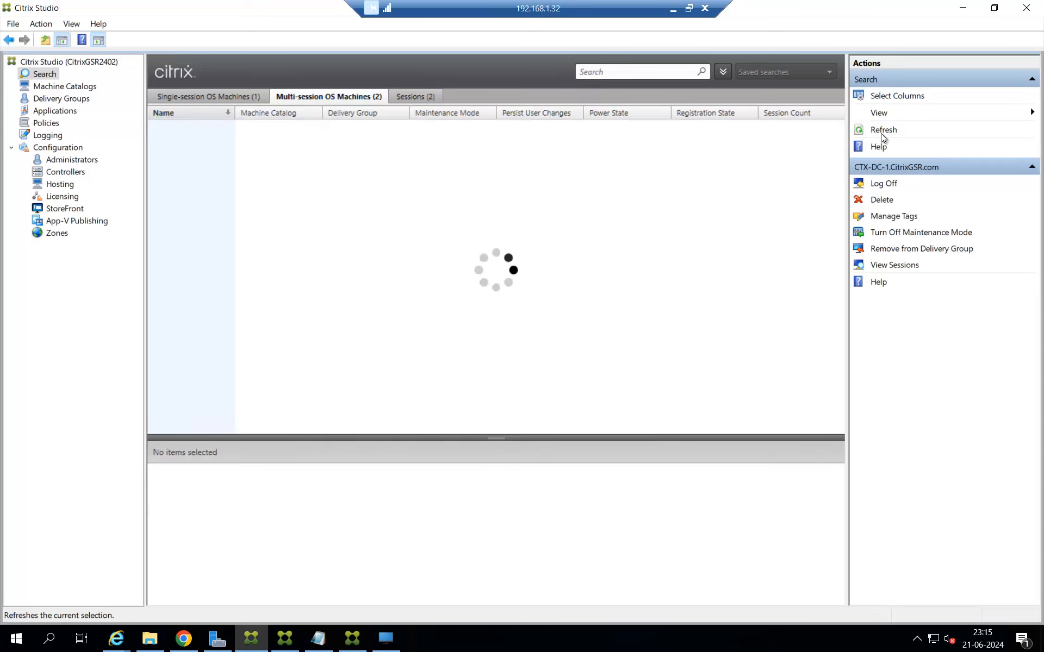
pyautogui.click(881, 132)
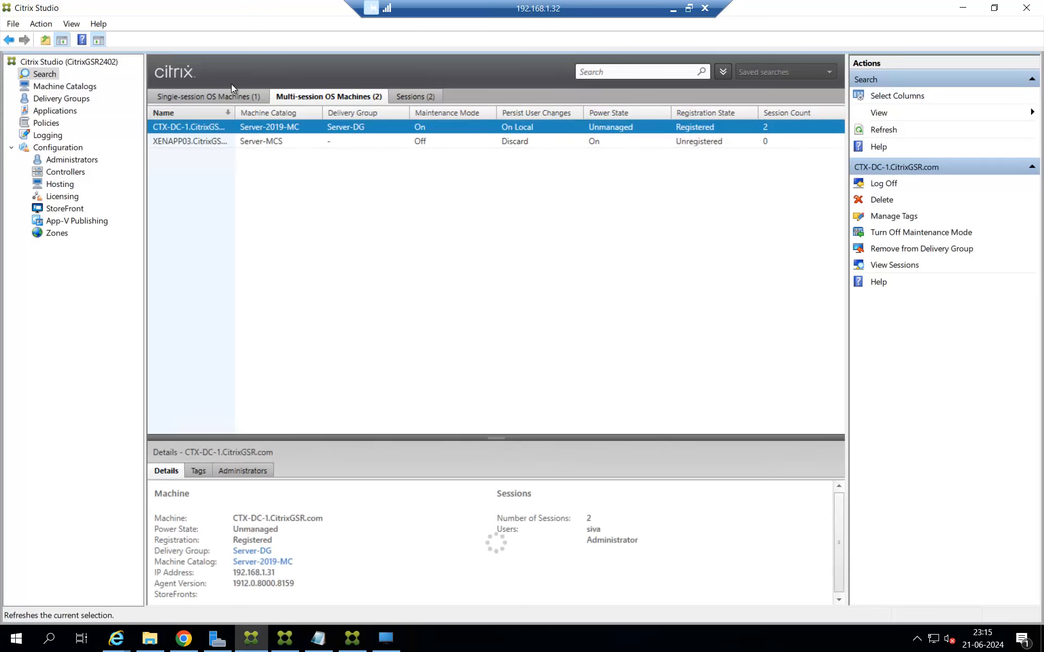
# Show the single-session OS machines and refresh the list to check the registration state of WIN10VDI02.
pyautogui.click(216, 94)
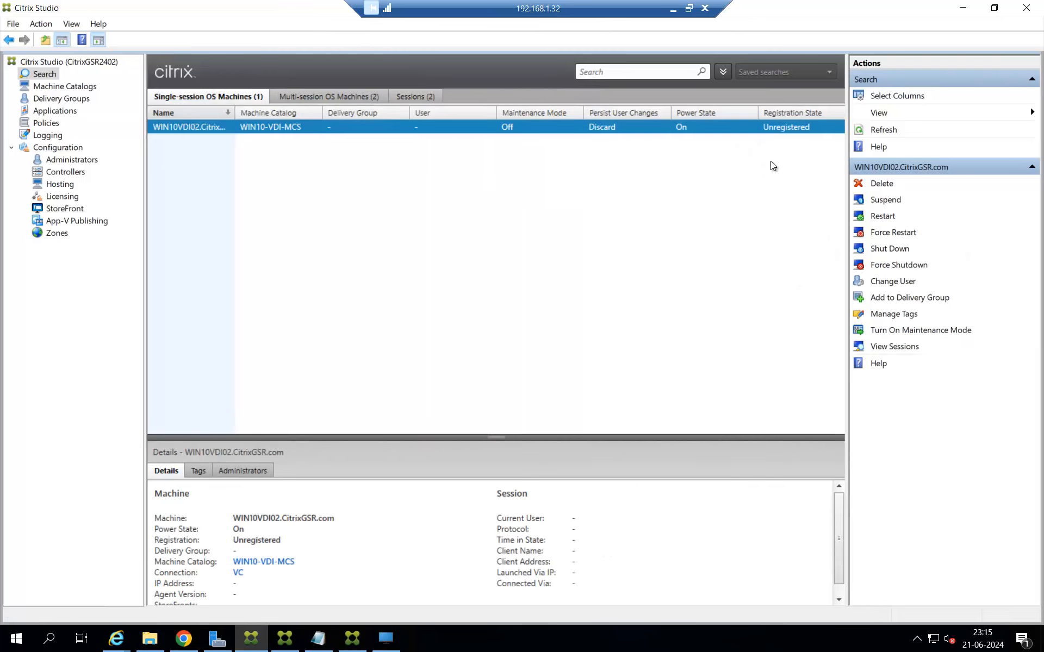
pyautogui.click(885, 130)
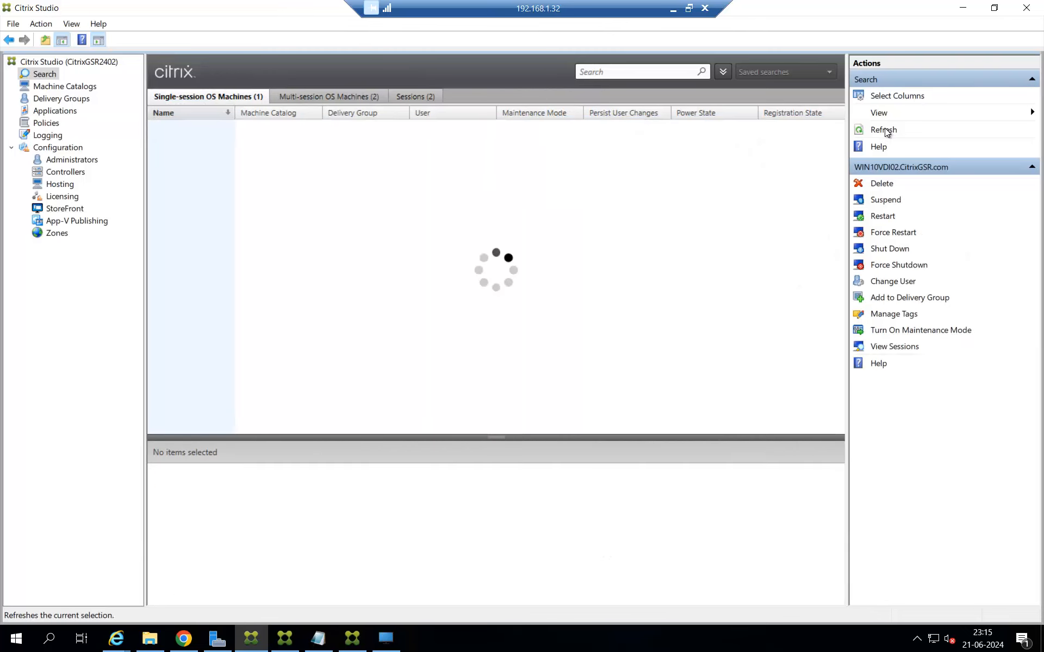
pyautogui.click(885, 131)
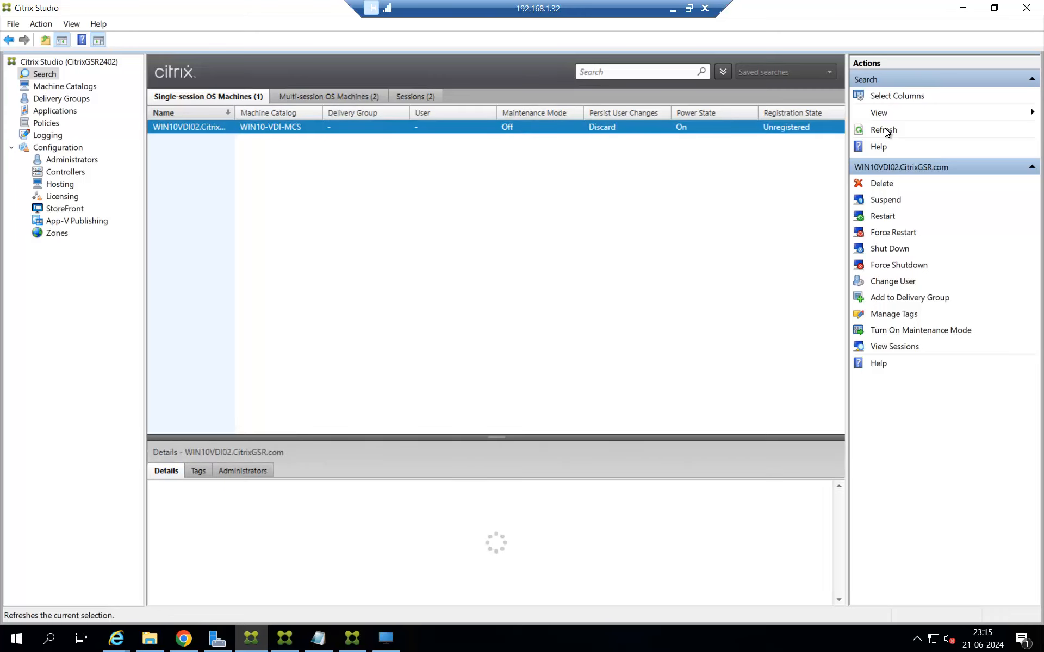
# Refresh the single-session machine list and try to launch Server-Desktop-2019 from Citrix Workspace in the browser.
pyautogui.click(885, 129)
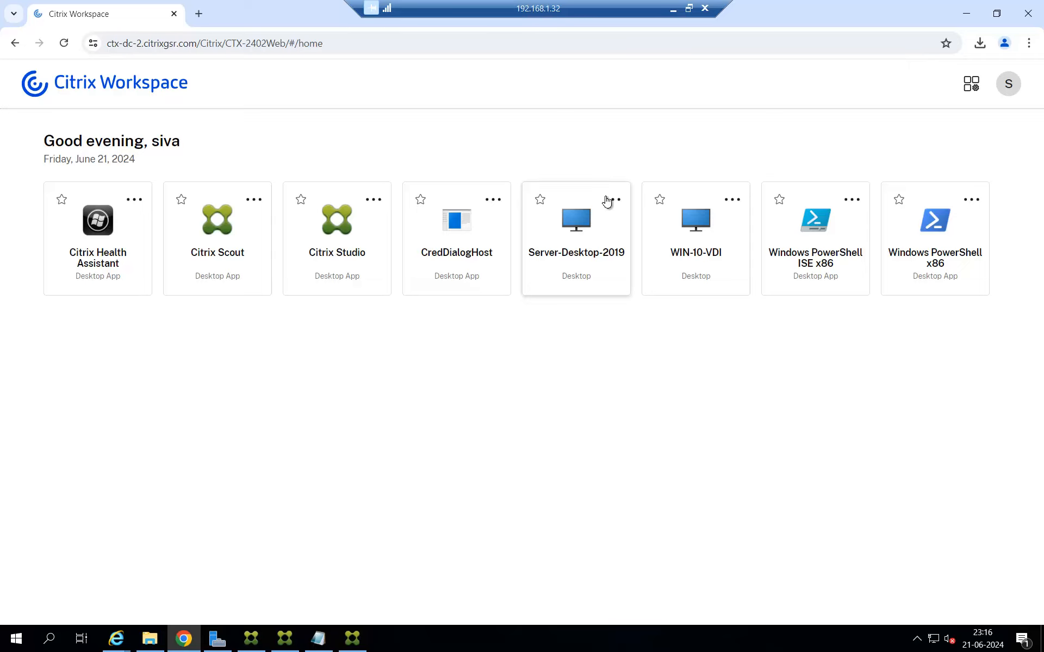
pyautogui.click(577, 220)
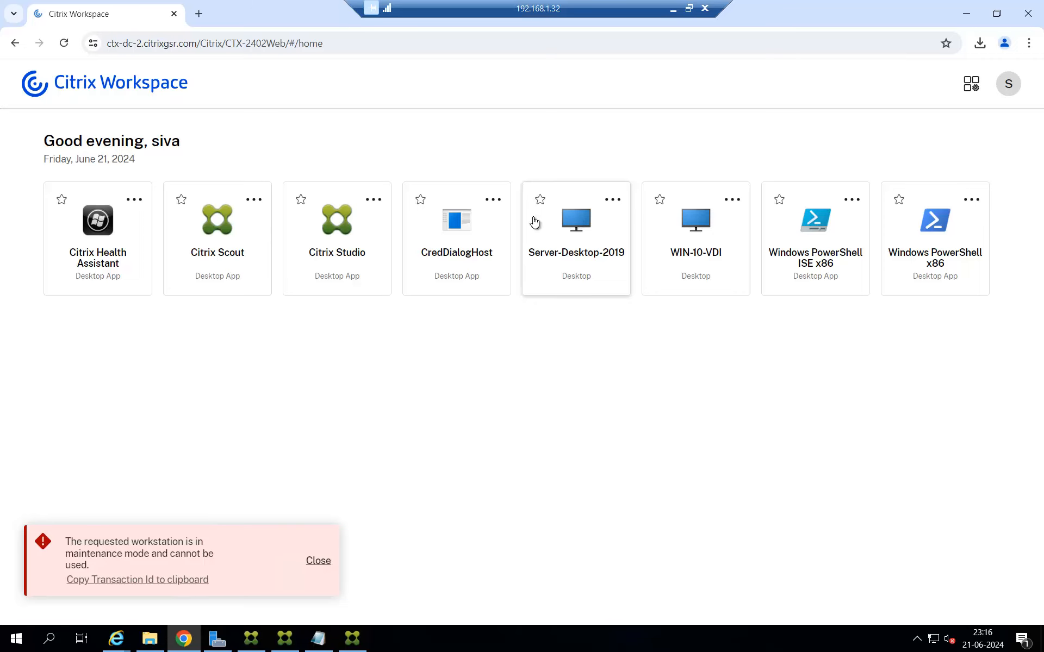
# Switch to Citrix Studio and turn off maintenance mode for the Server-DG delivery group.
pyautogui.click(287, 647)
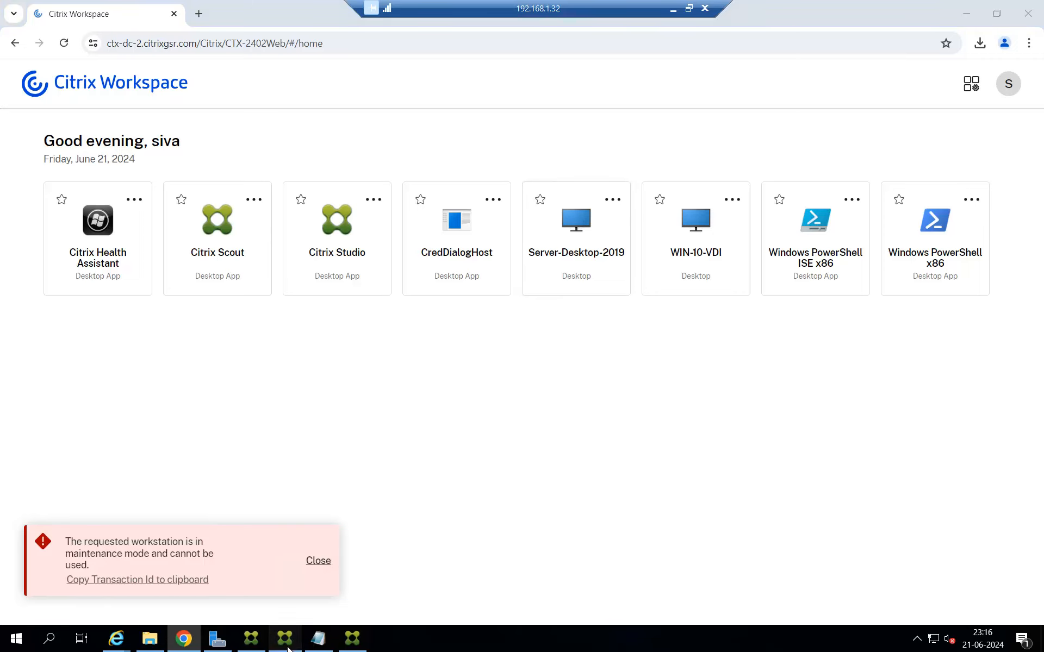
pyautogui.click(250, 641)
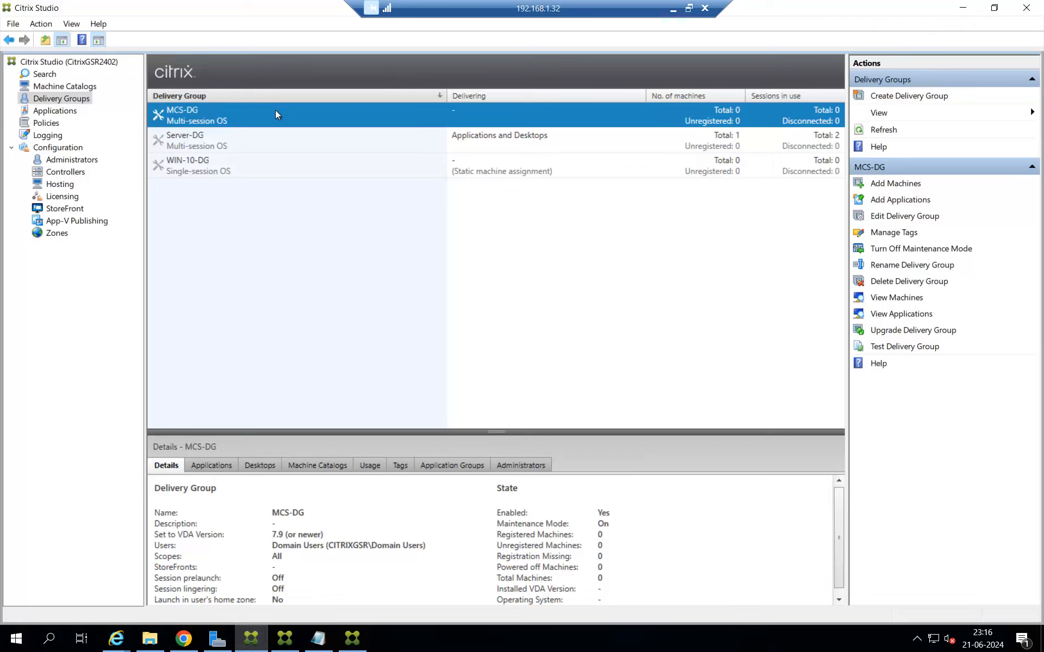
pyautogui.rightClick(228, 137)
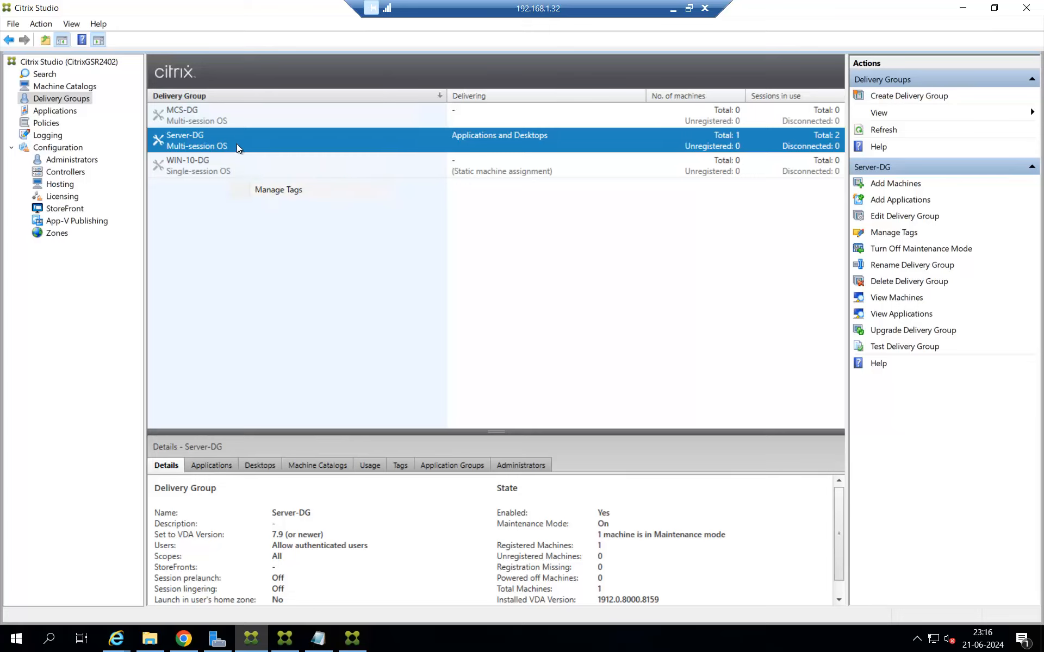
pyautogui.rightClick(234, 135)
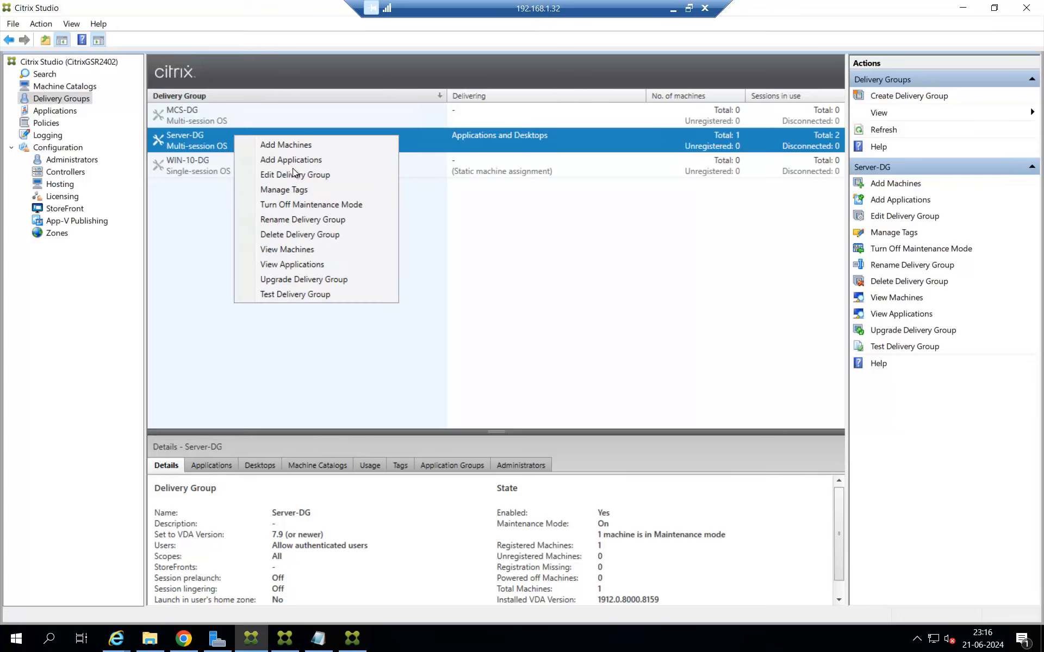
pyautogui.click(305, 196)
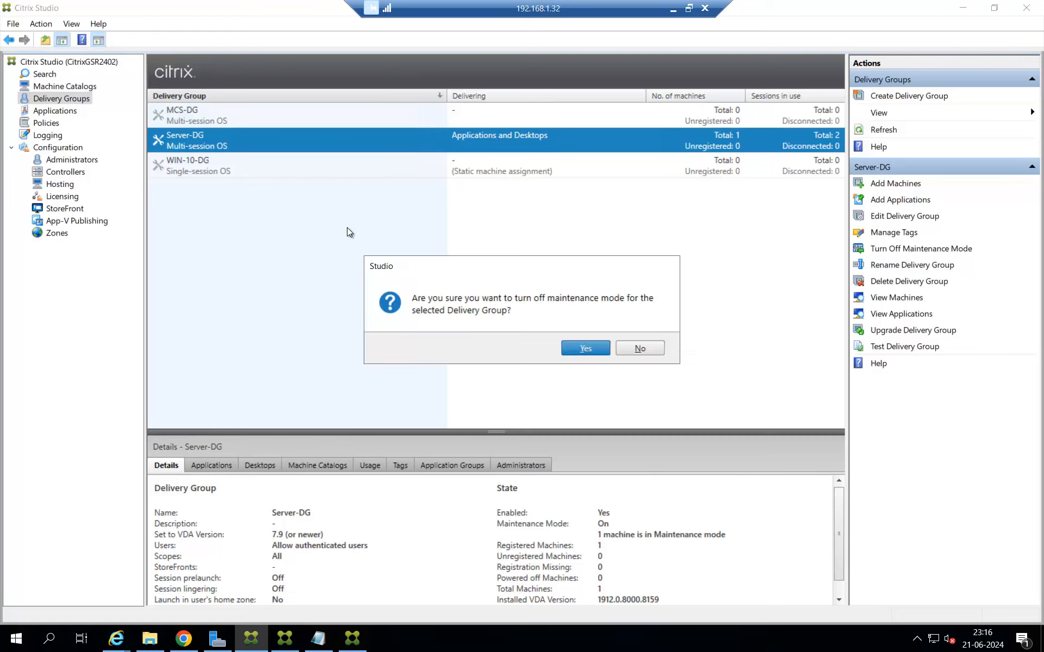
pyautogui.click(585, 347)
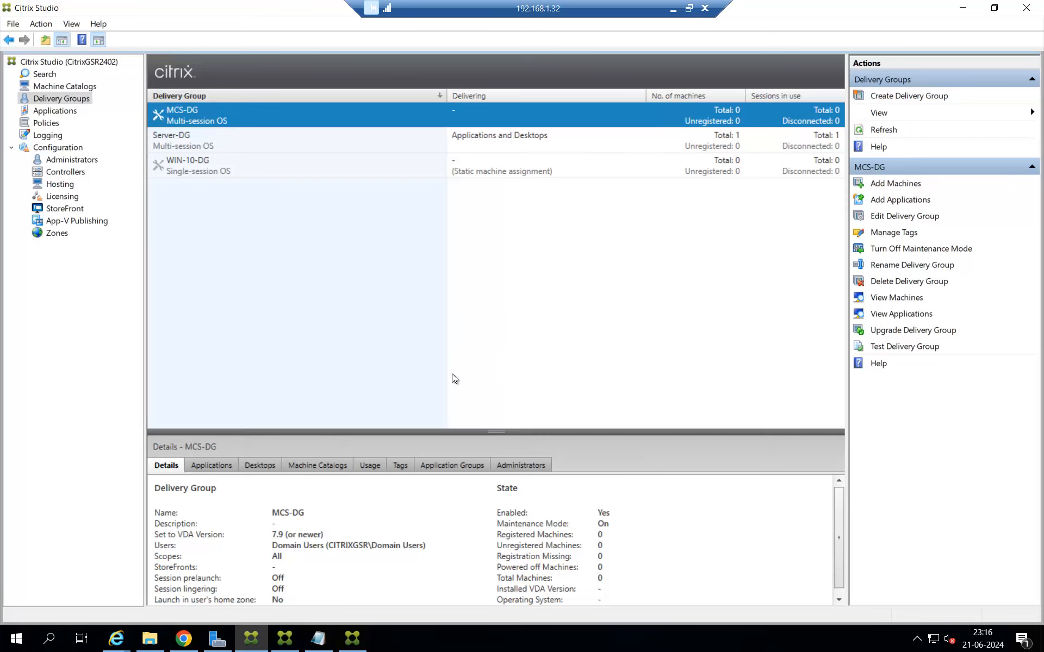
# Return to Citrix Workspace in the browser, reload the page and launch the Server-Desktop-2019 desktop.
pyautogui.click(183, 638)
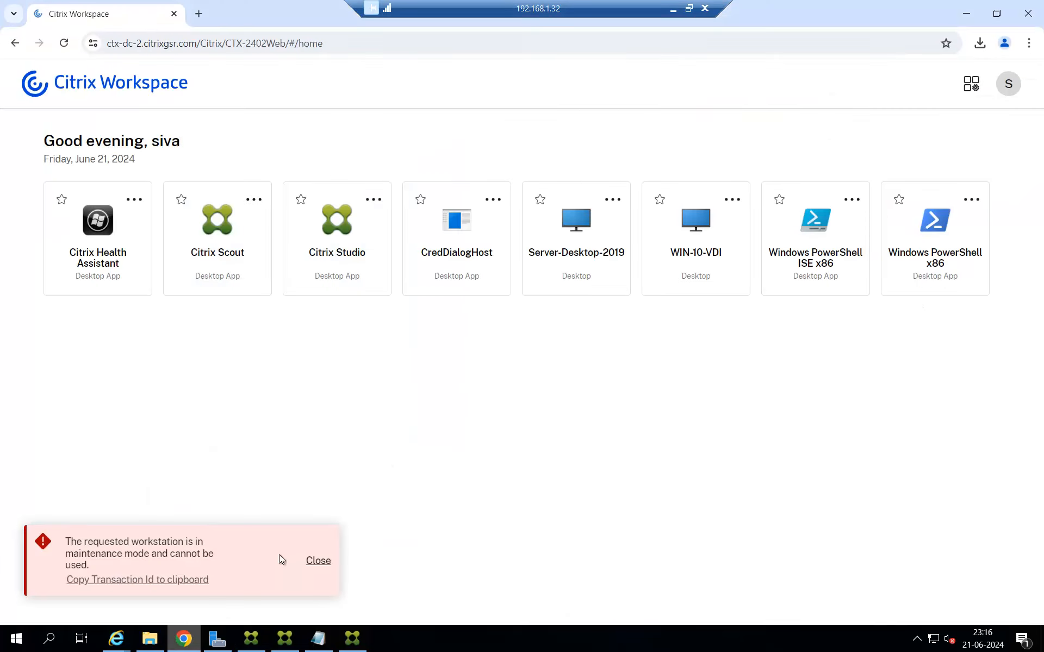
pyautogui.click(65, 46)
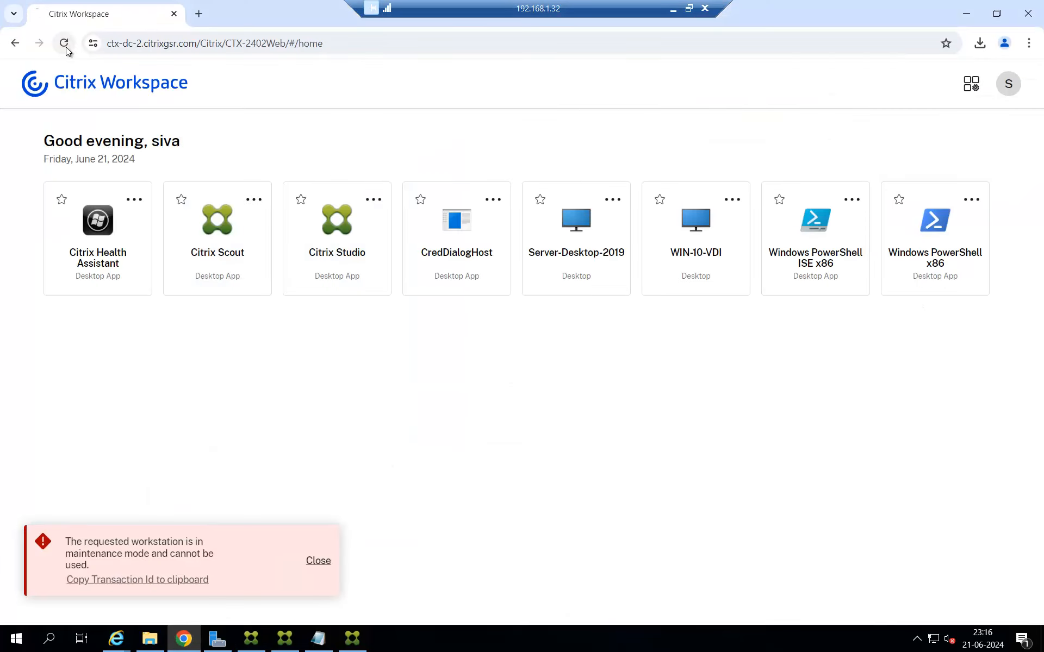
pyautogui.click(576, 219)
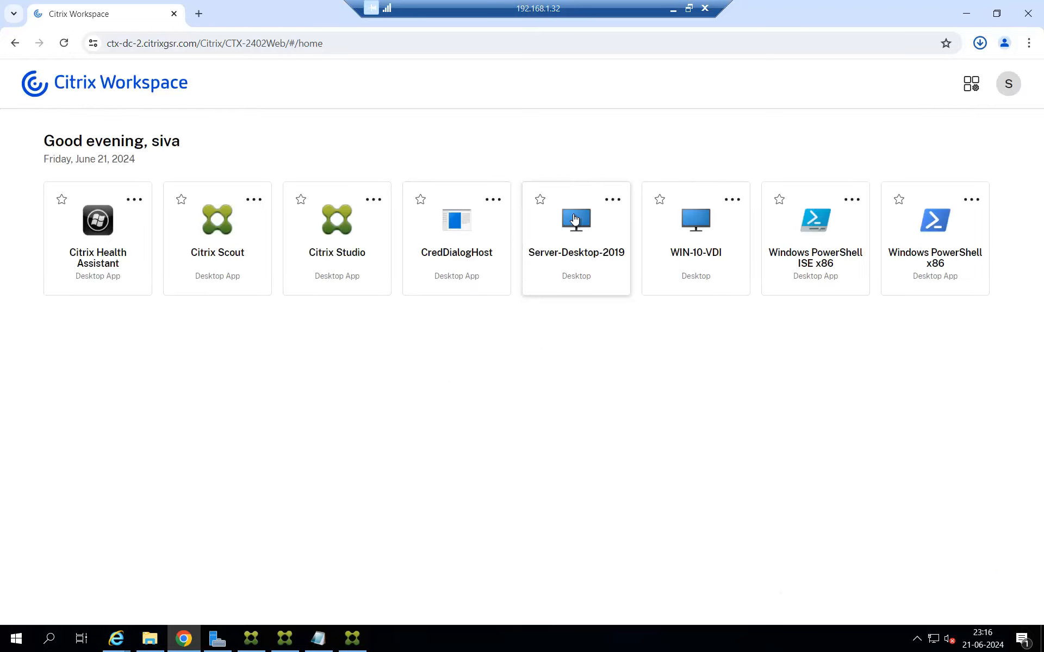
pyautogui.click(862, 86)
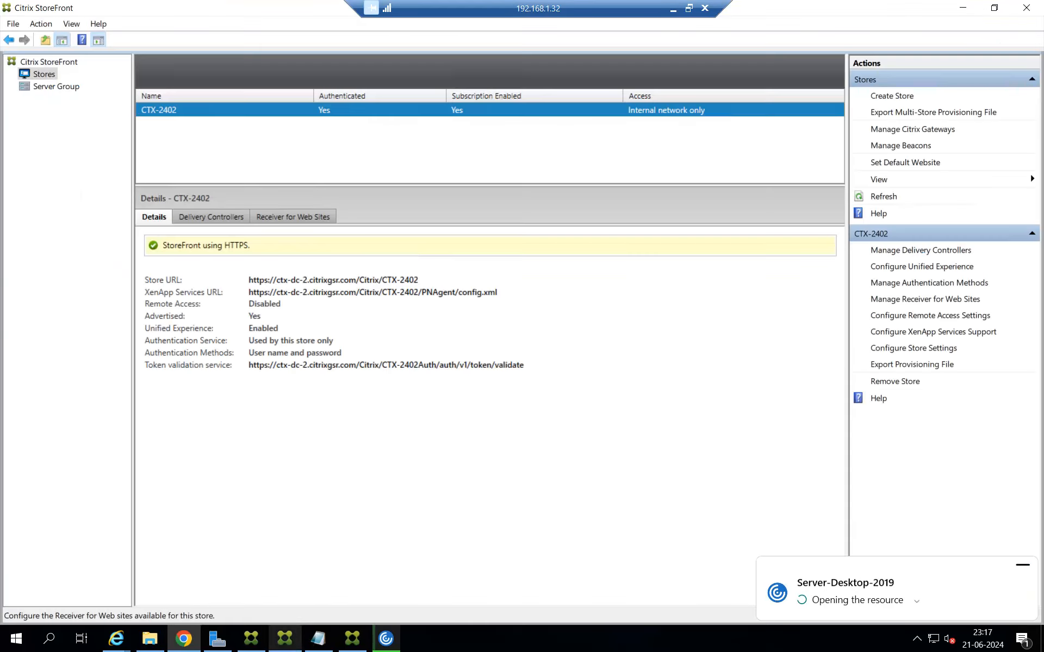
# In Citrix Studio, check the machines of the WIN-10-DG delivery group and of the Server-MCS machine catalog.
pyautogui.click(254, 644)
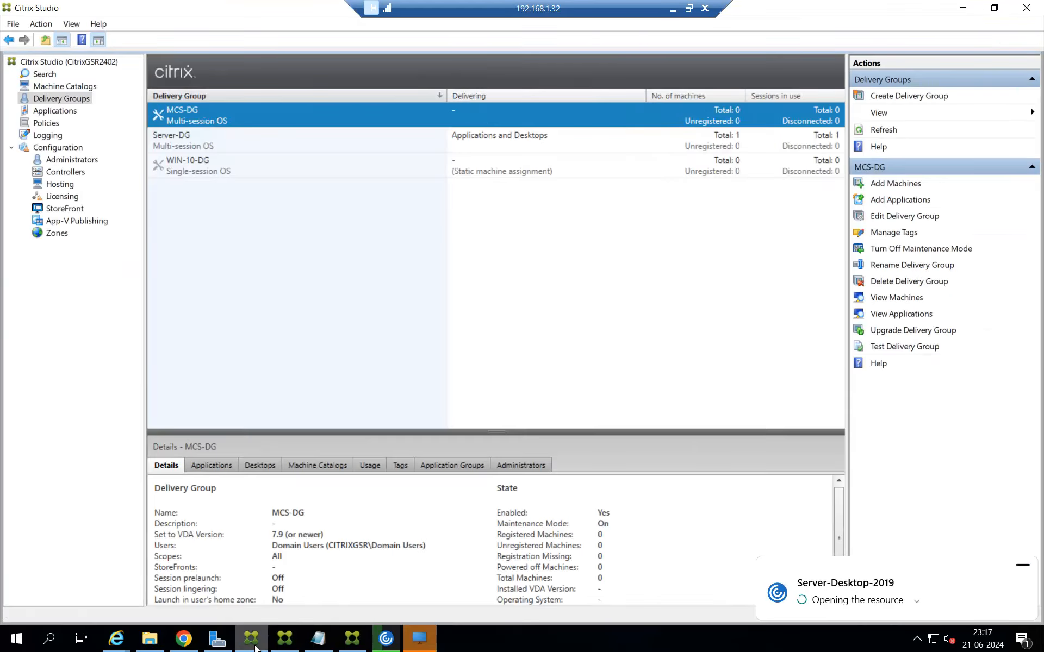
pyautogui.doubleClick(216, 170)
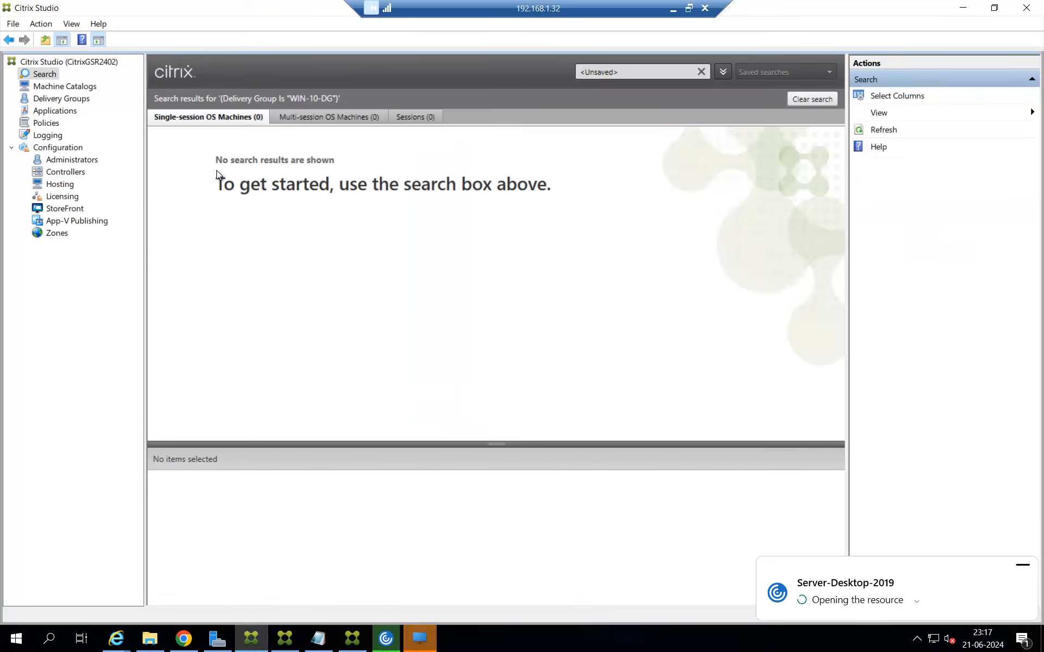
pyautogui.click(74, 86)
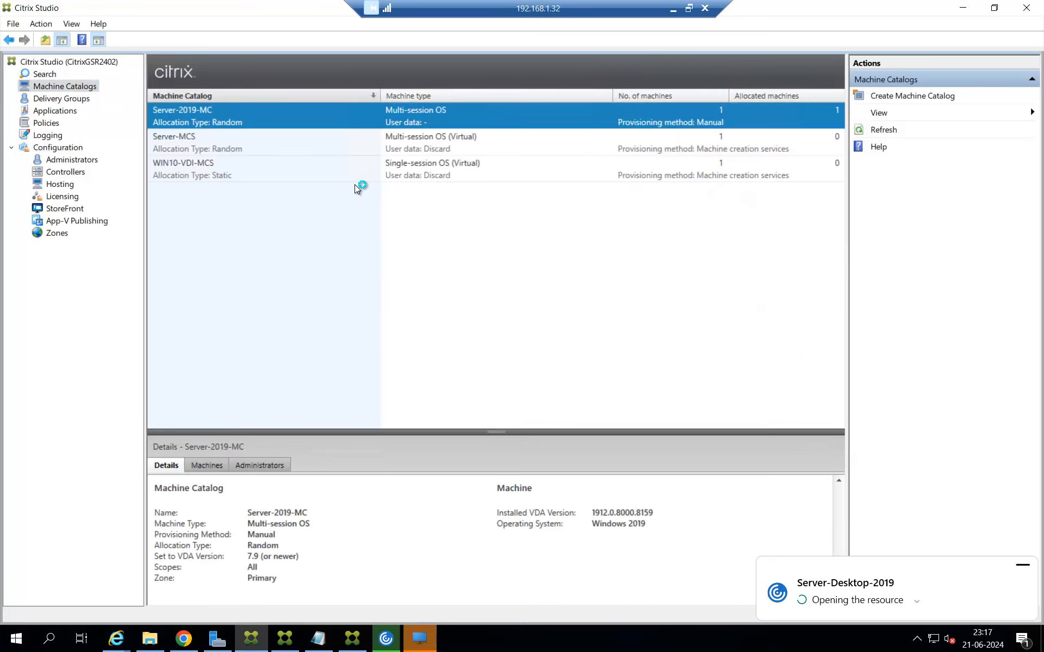
pyautogui.doubleClick(319, 141)
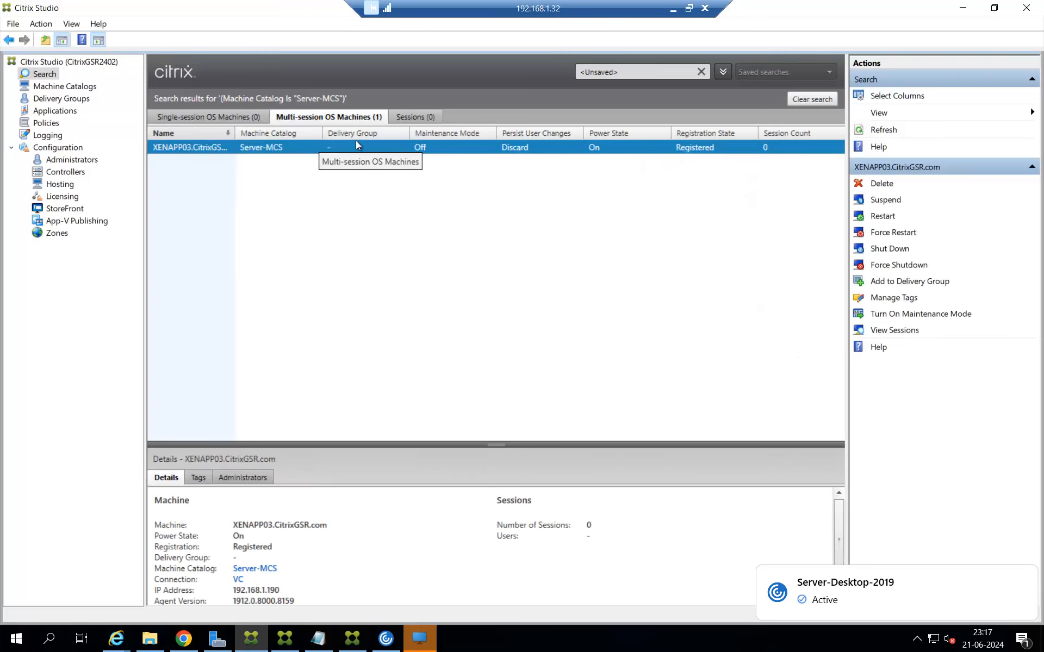
pyautogui.rightClick(354, 147)
pyautogui.click(402, 202)
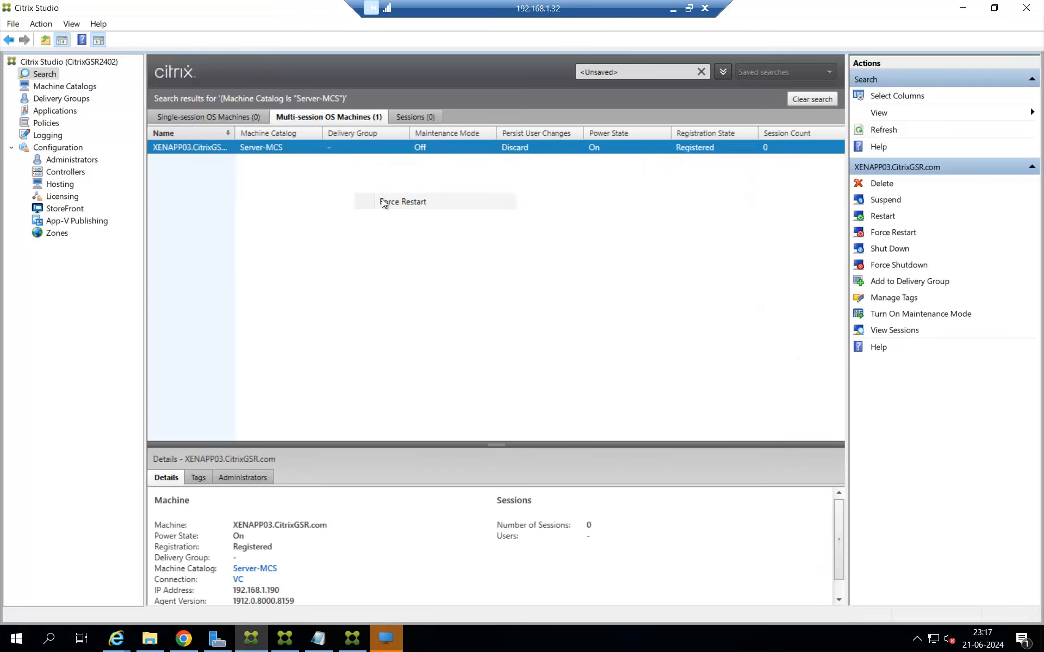
pyautogui.rightClick(335, 146)
pyautogui.click(388, 241)
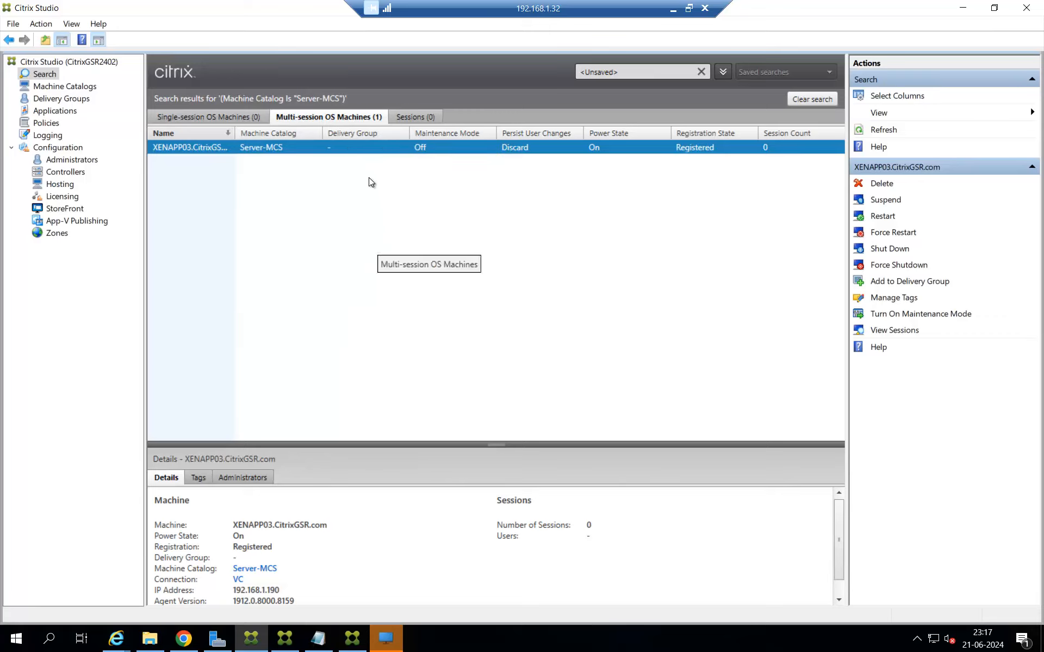
# Add one machine from the Server-MCS catalog to the MCS-DG delivery group.
pyautogui.click(72, 98)
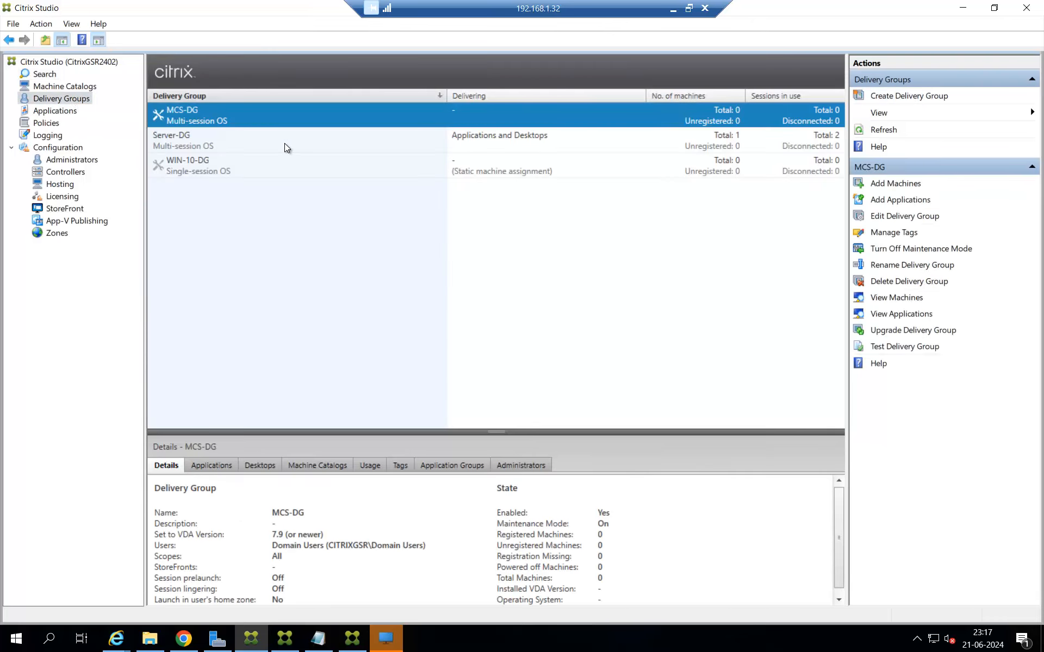
pyautogui.press('Down')
pyautogui.rightClick(262, 114)
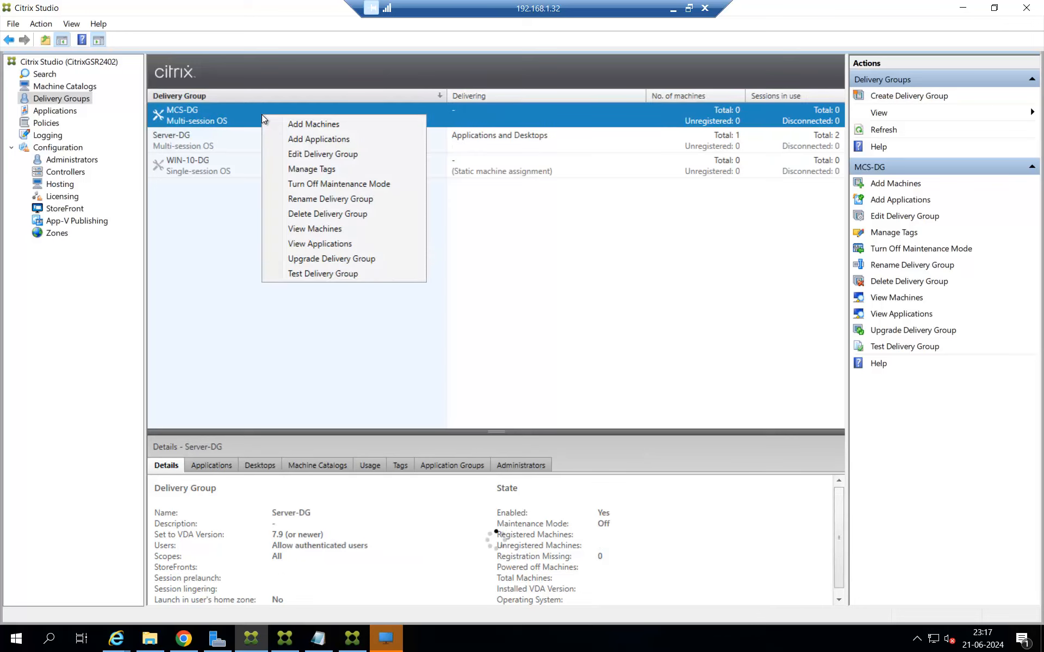
pyautogui.click(302, 126)
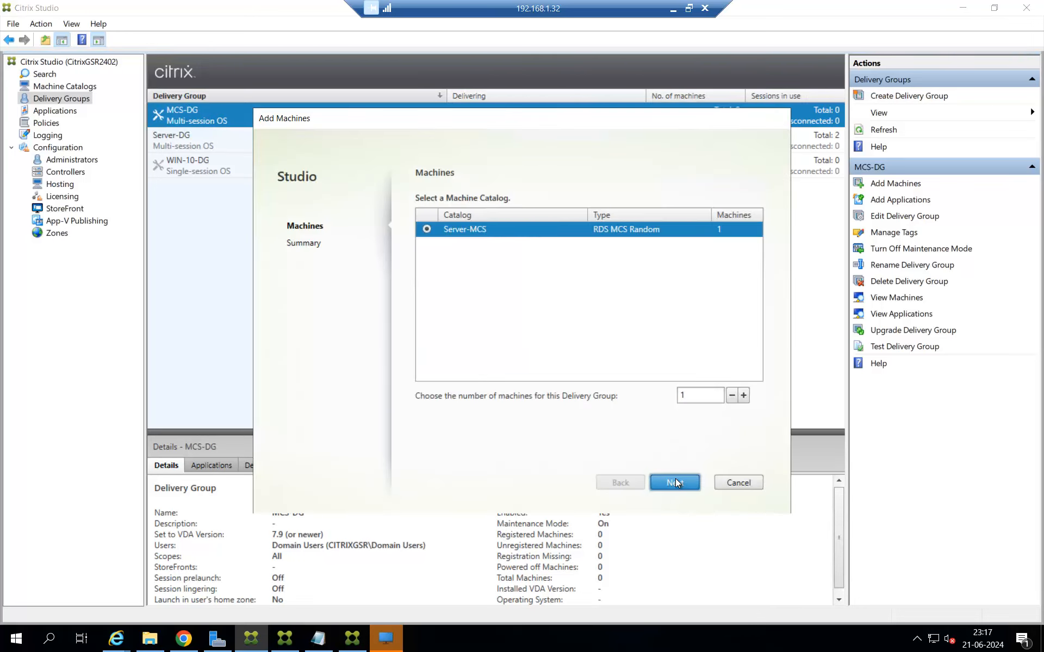
pyautogui.click(676, 481)
pyautogui.click(675, 482)
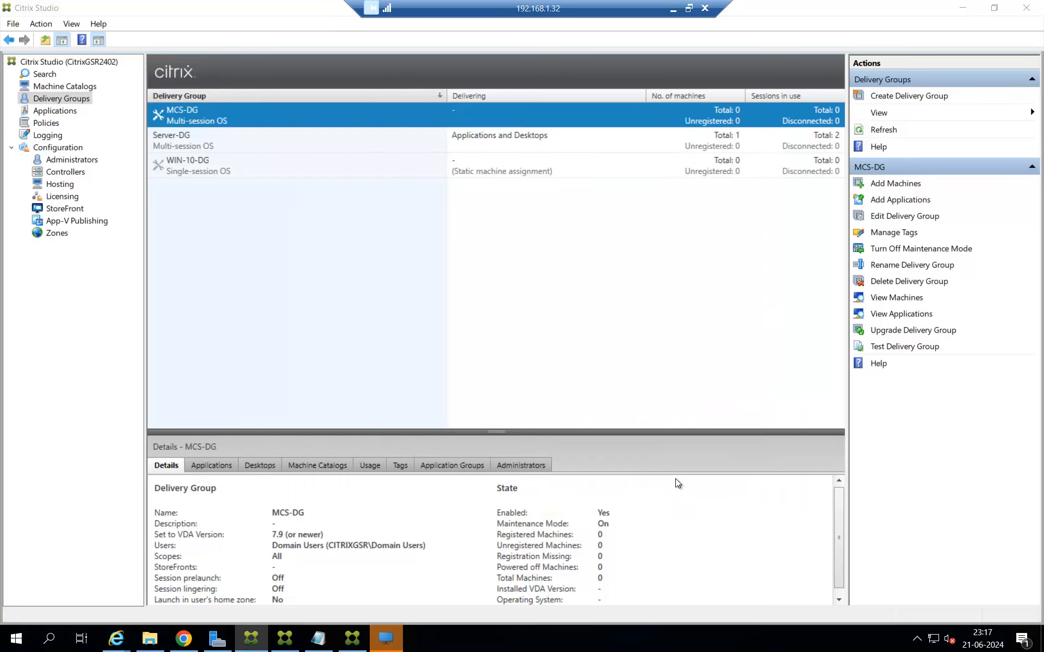
# Turn off maintenance mode for the MCS-DG delivery group.
pyautogui.rightClick(266, 114)
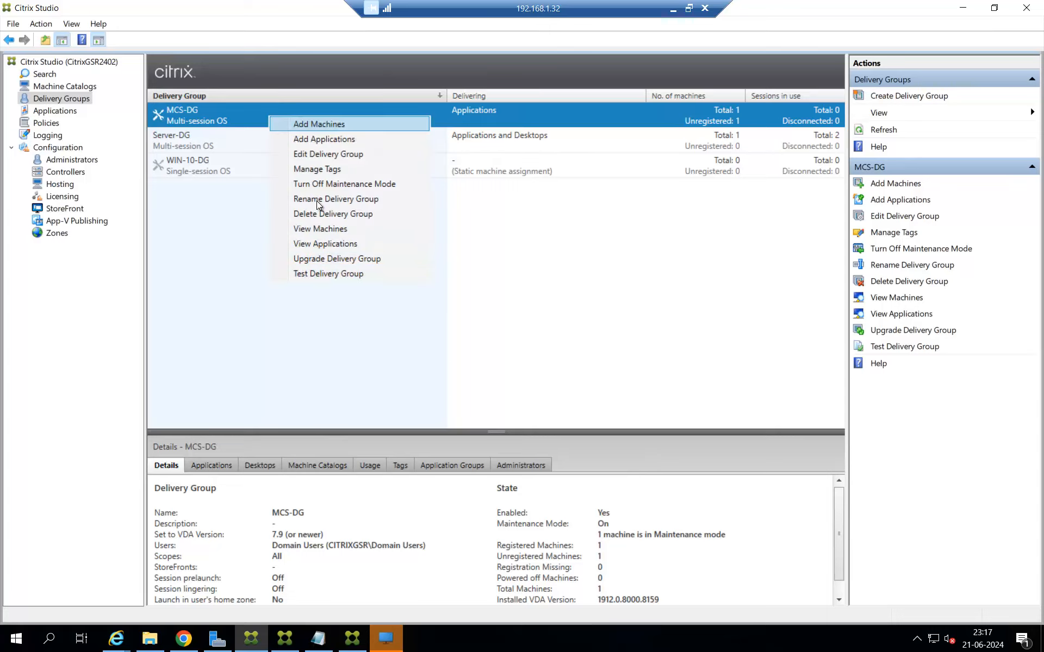
pyautogui.press('Down')
pyautogui.press('Down')
pyautogui.press('Down')
pyautogui.press('Down')
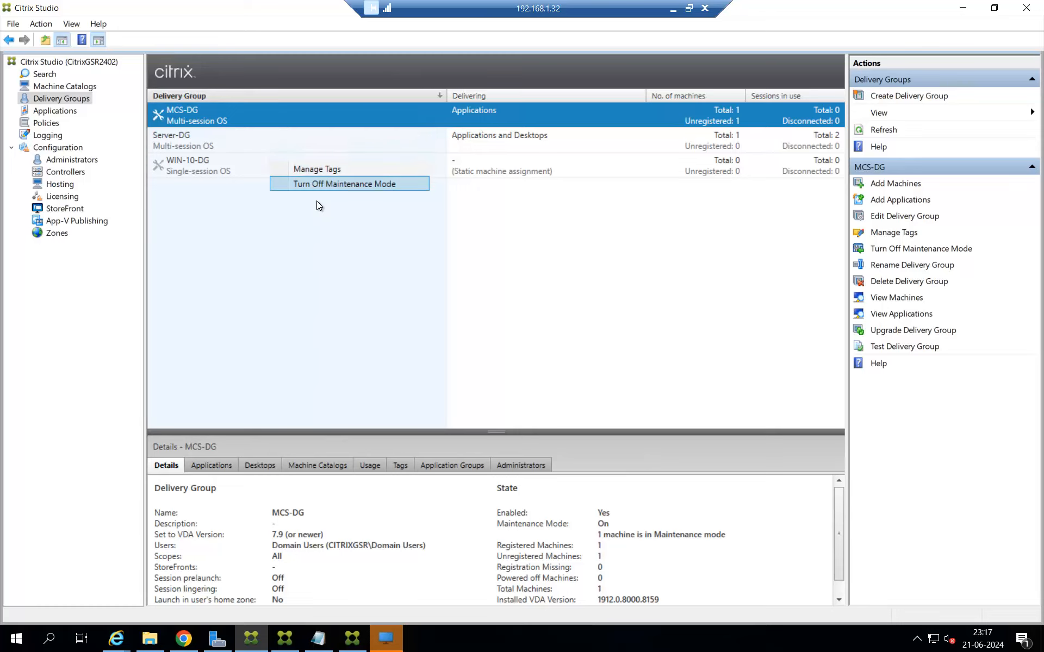
pyautogui.press('Return')
pyautogui.click(575, 346)
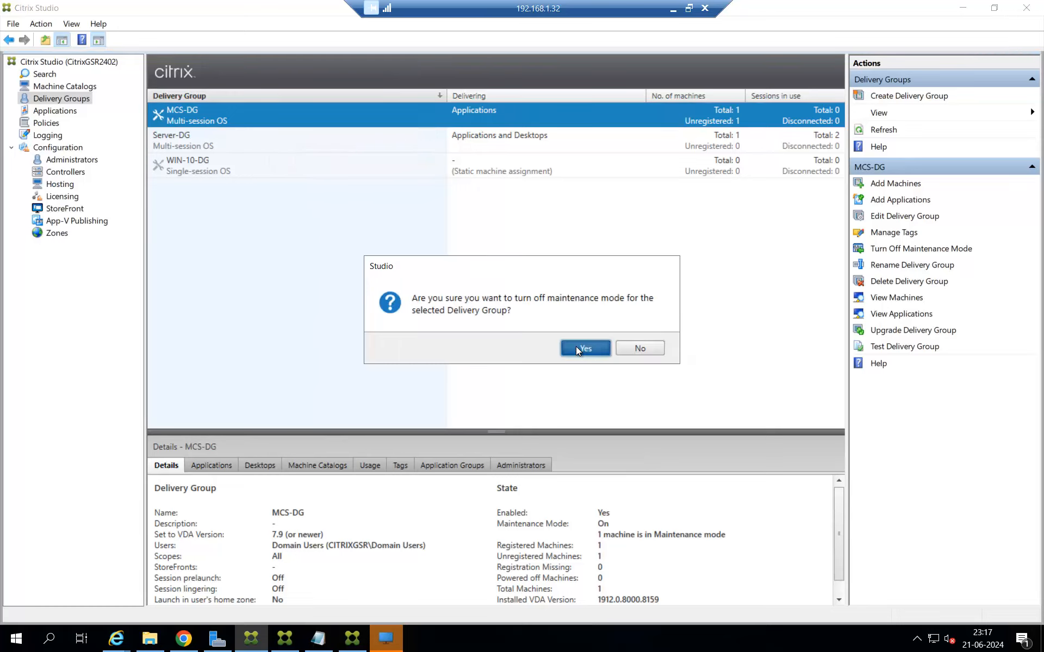
# Add one unassigned machine from the WIN10-VDI-MCS catalog to the WIN-10-DG delivery group.
pyautogui.click(239, 165)
pyautogui.rightClick(239, 165)
pyautogui.click(268, 176)
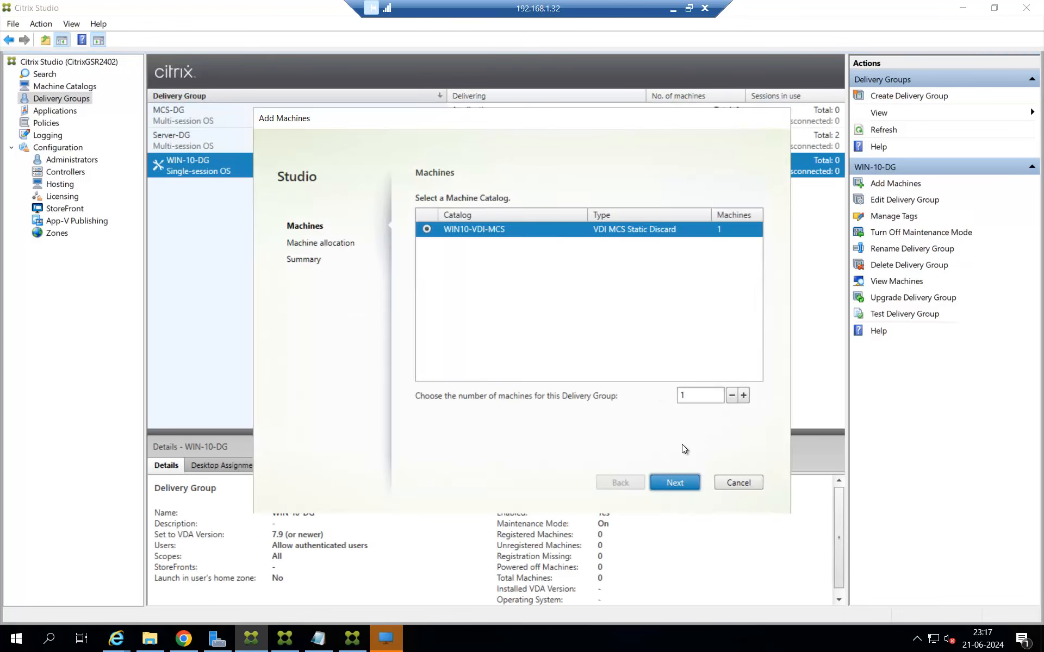
pyautogui.click(672, 484)
pyautogui.click(671, 484)
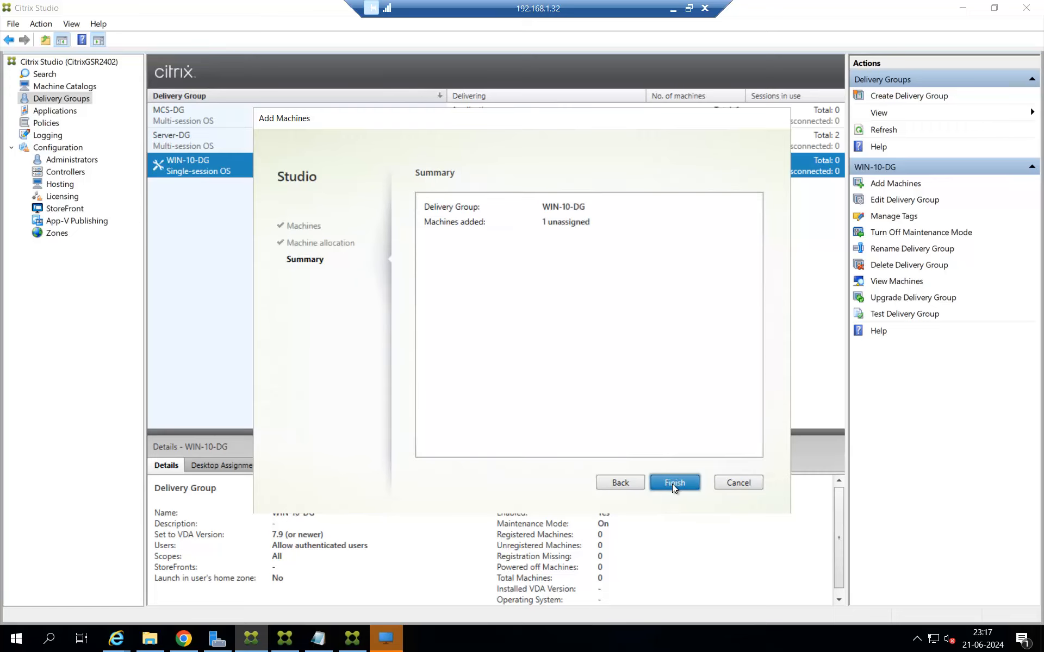
pyautogui.click(671, 484)
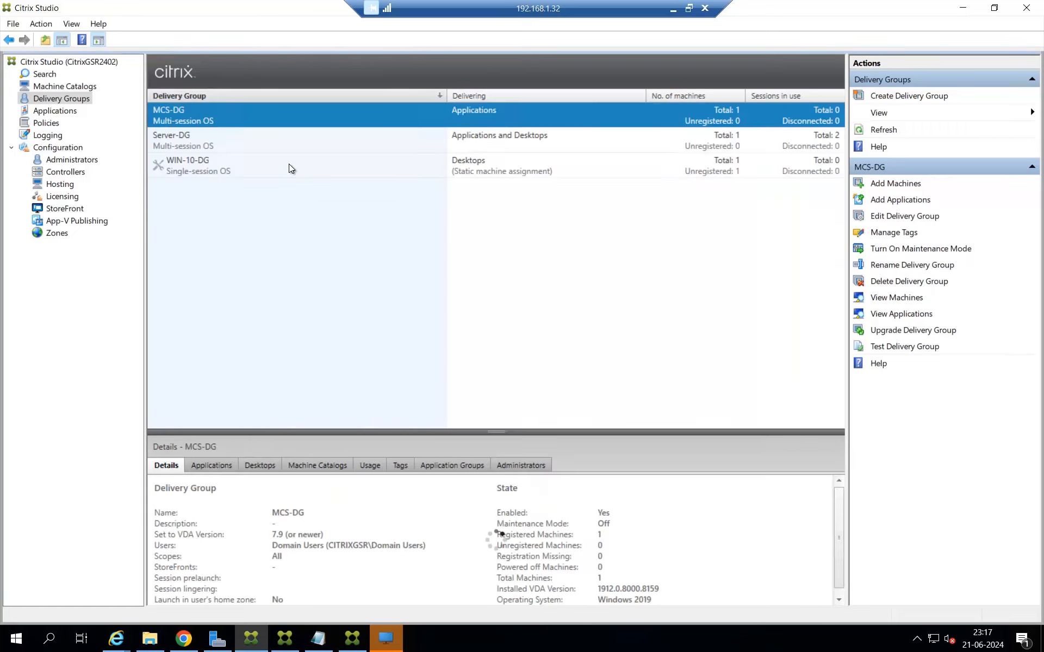
# Turn off maintenance mode for the WIN-10-DG delivery group.
pyautogui.click(289, 164)
pyautogui.rightClick(289, 164)
pyautogui.click(341, 220)
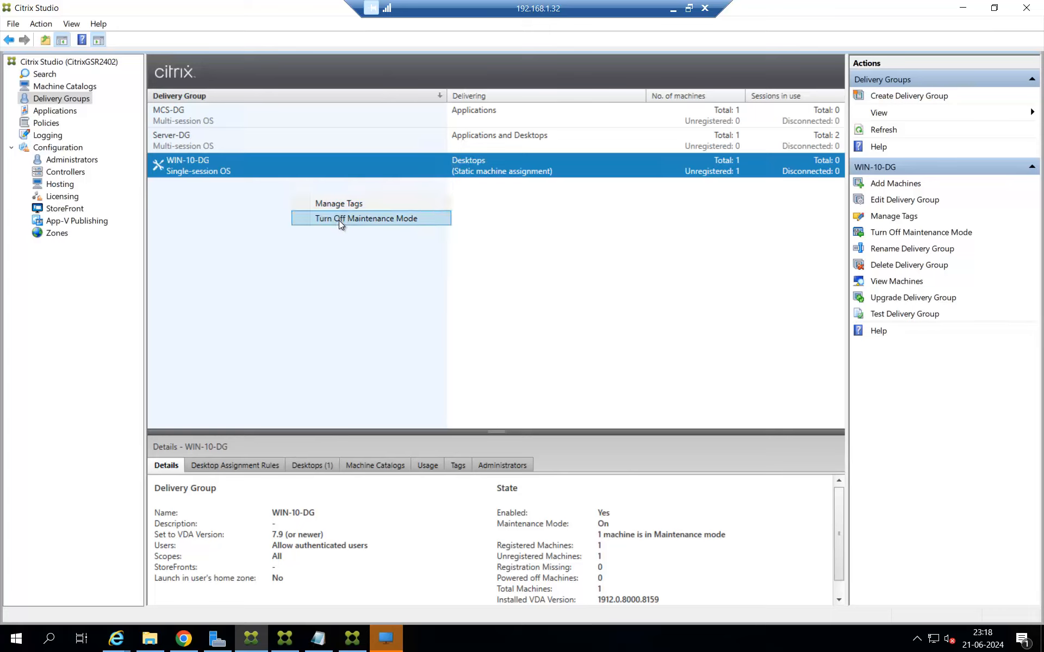
pyautogui.rightClick(338, 165)
pyautogui.press('Down')
pyautogui.press('Down')
pyautogui.press('Down')
pyautogui.press('Down')
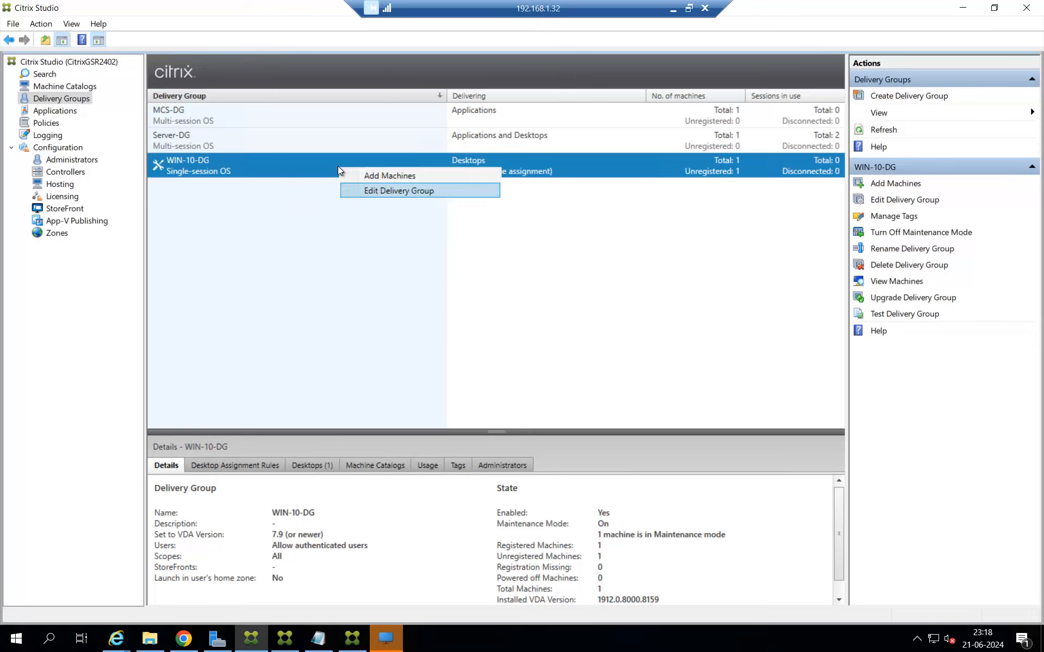
pyautogui.press('Return')
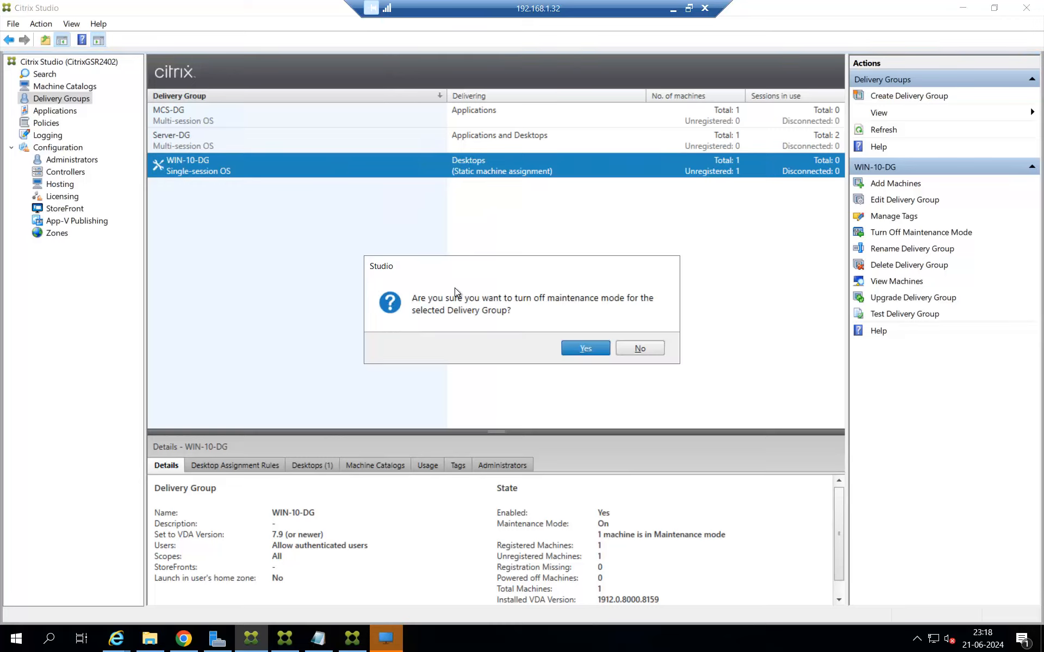
pyautogui.click(589, 355)
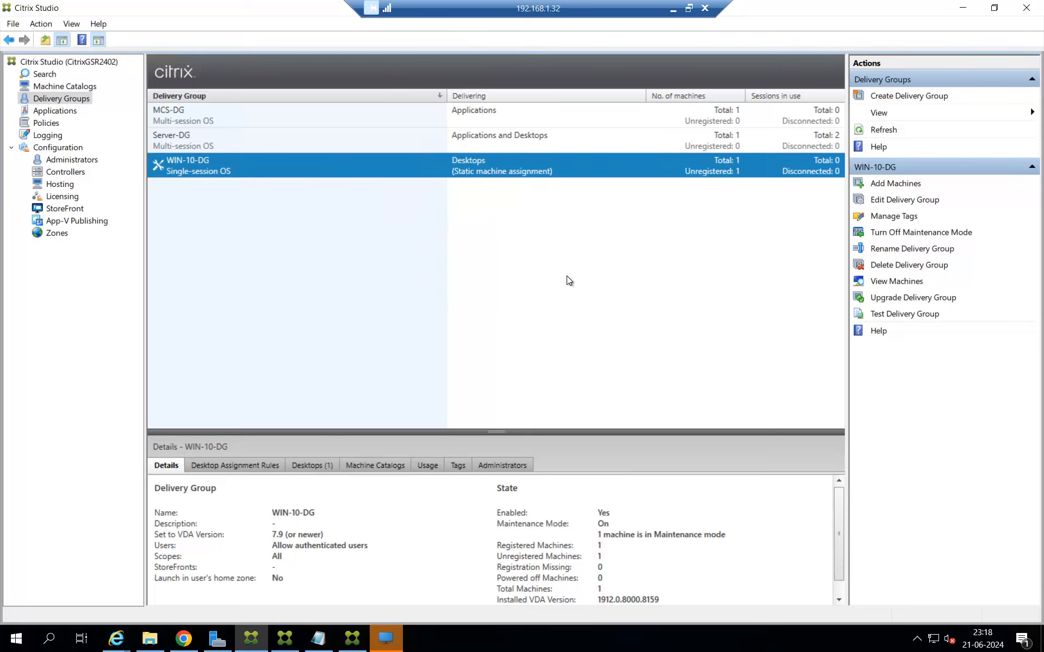
# Refresh the WIN-10-DG machines to check WIN10VDI02's registration state, minimizing the Server-Desktop-2019 session when it opens.
pyautogui.doubleClick(526, 165)
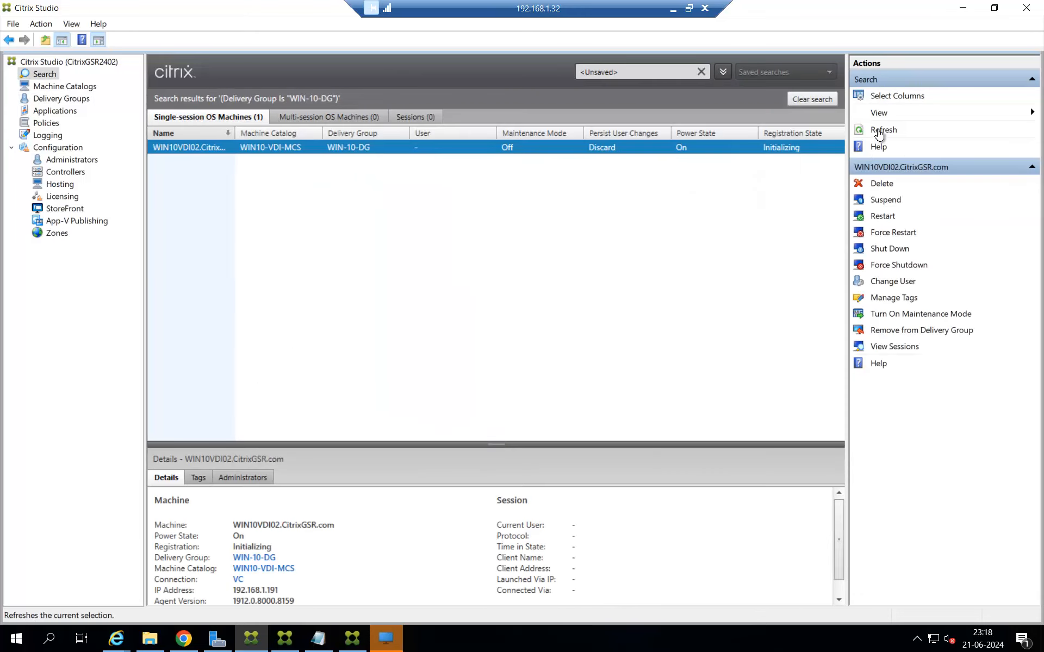
pyautogui.click(879, 130)
pyautogui.click(879, 130)
pyautogui.click(879, 130)
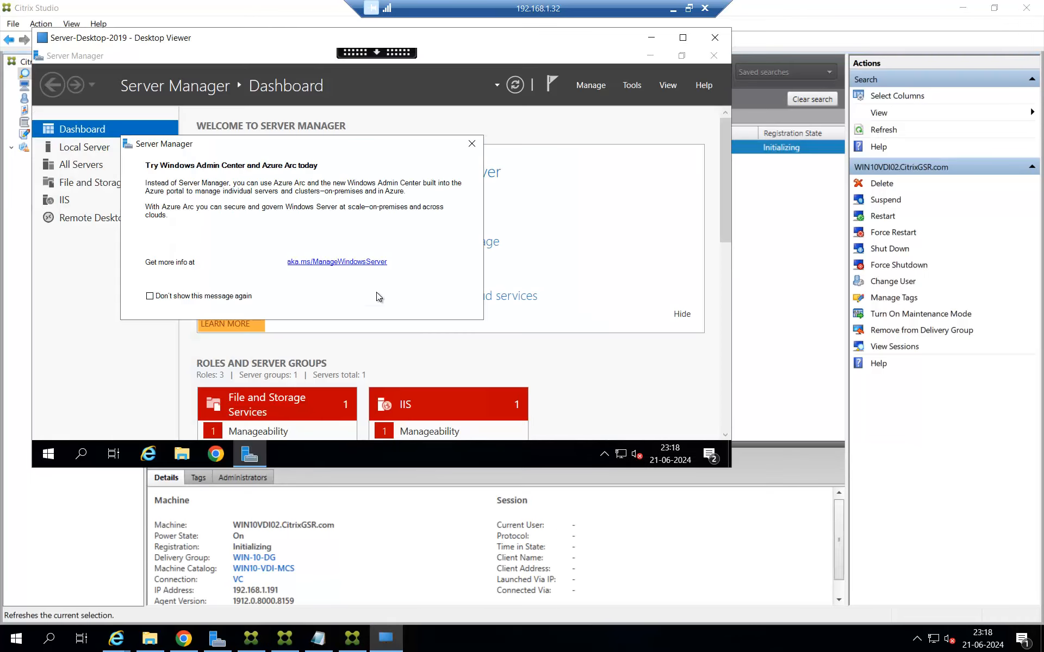
pyautogui.click(471, 143)
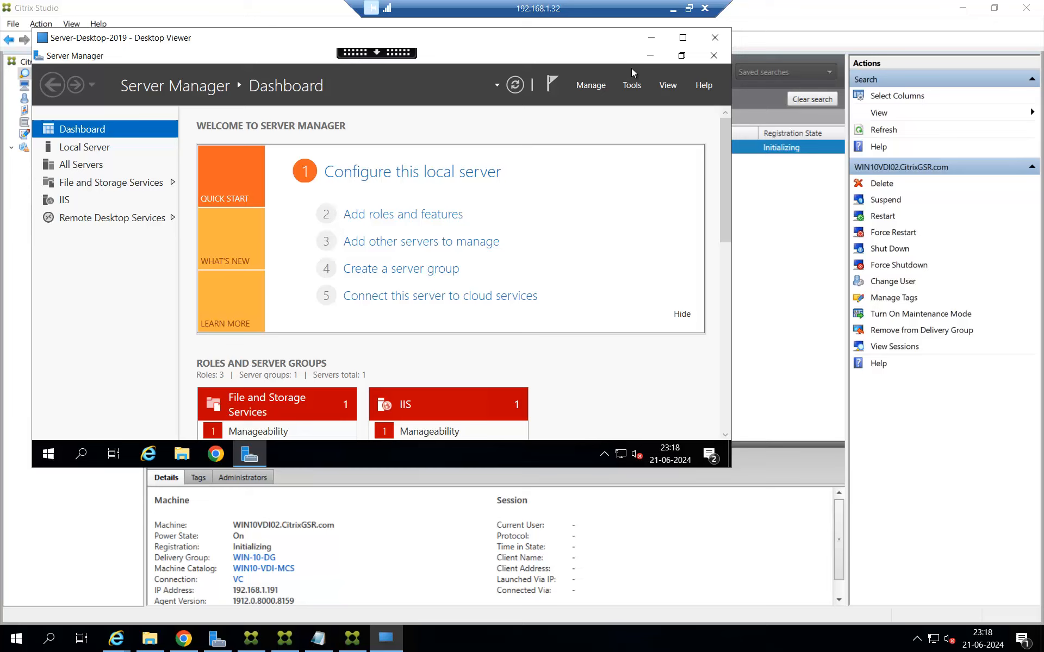
pyautogui.click(650, 39)
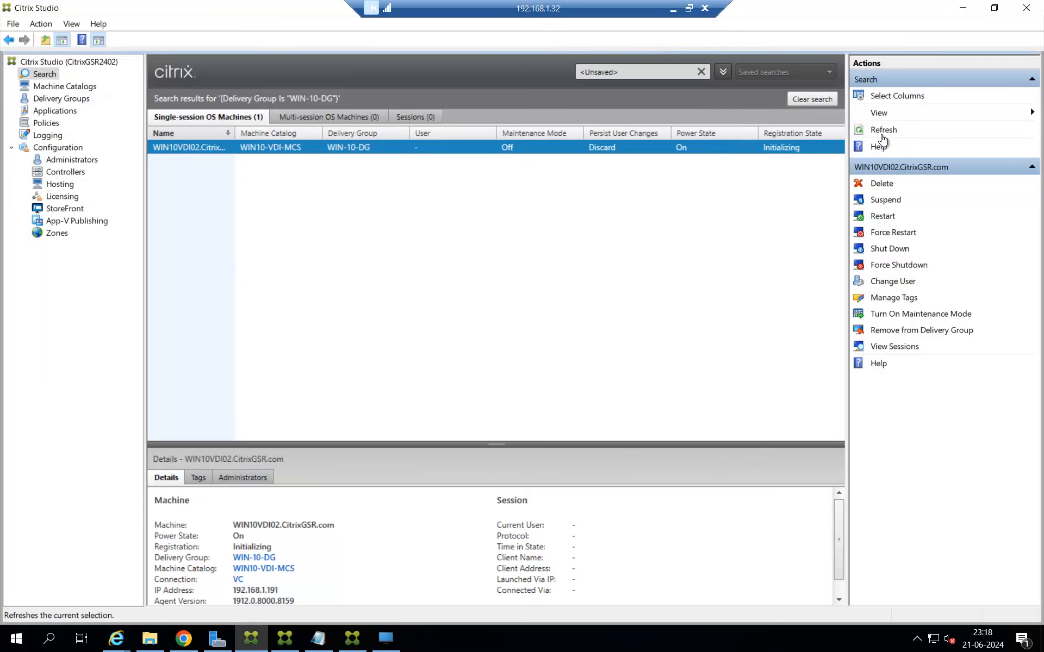
pyautogui.click(882, 136)
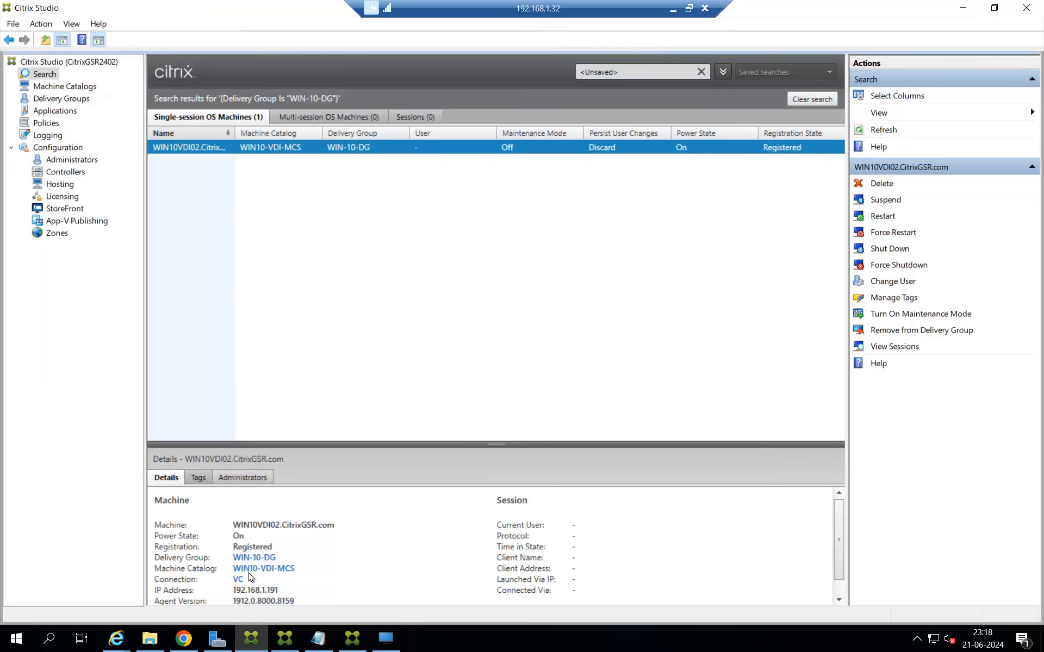
# Switch to Citrix Workspace in the browser and try to launch the WIN-10-VDI desktop.
pyautogui.click(183, 638)
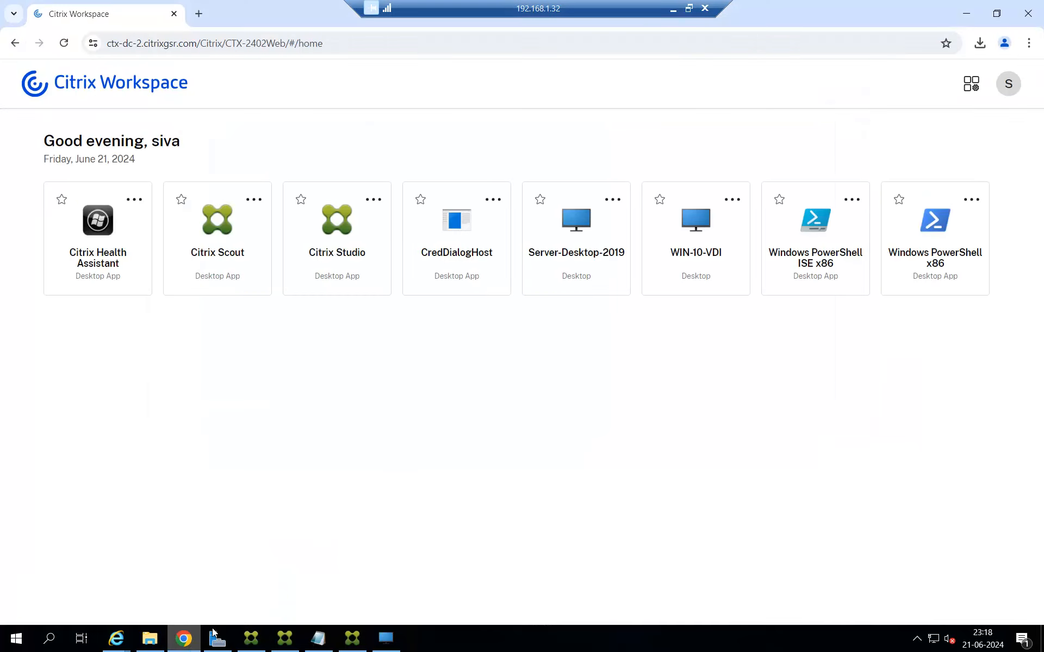
pyautogui.click(690, 219)
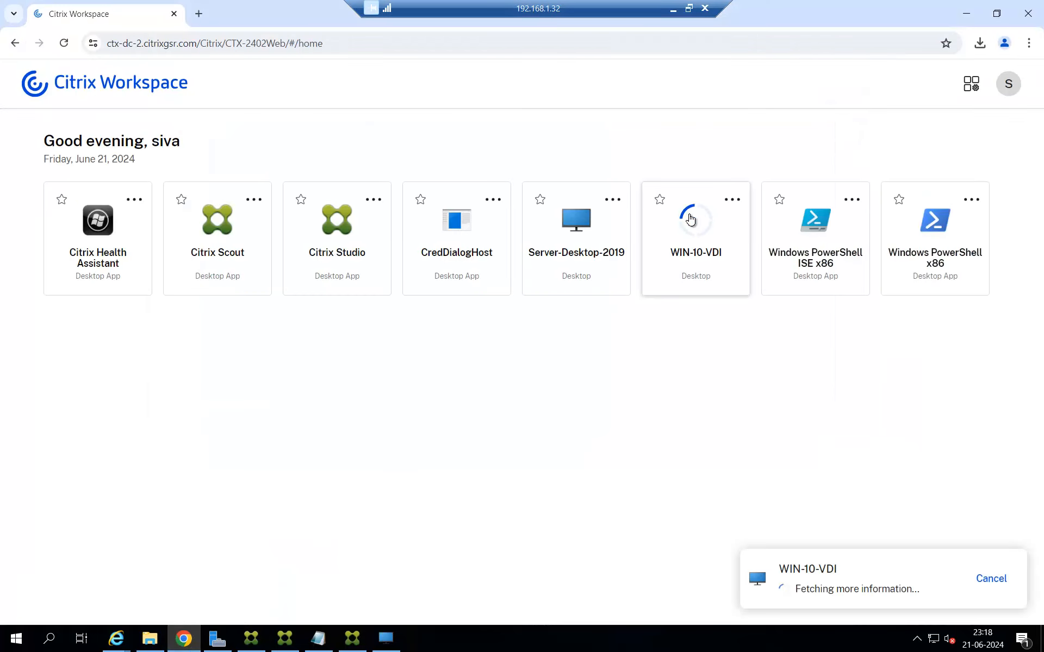
pyautogui.click(690, 219)
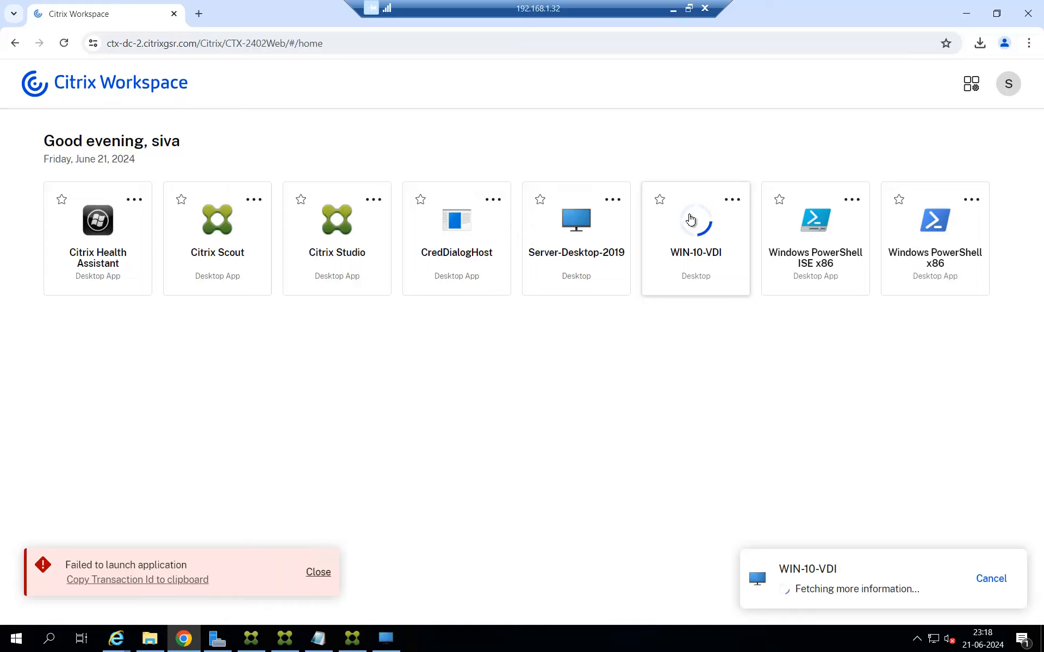